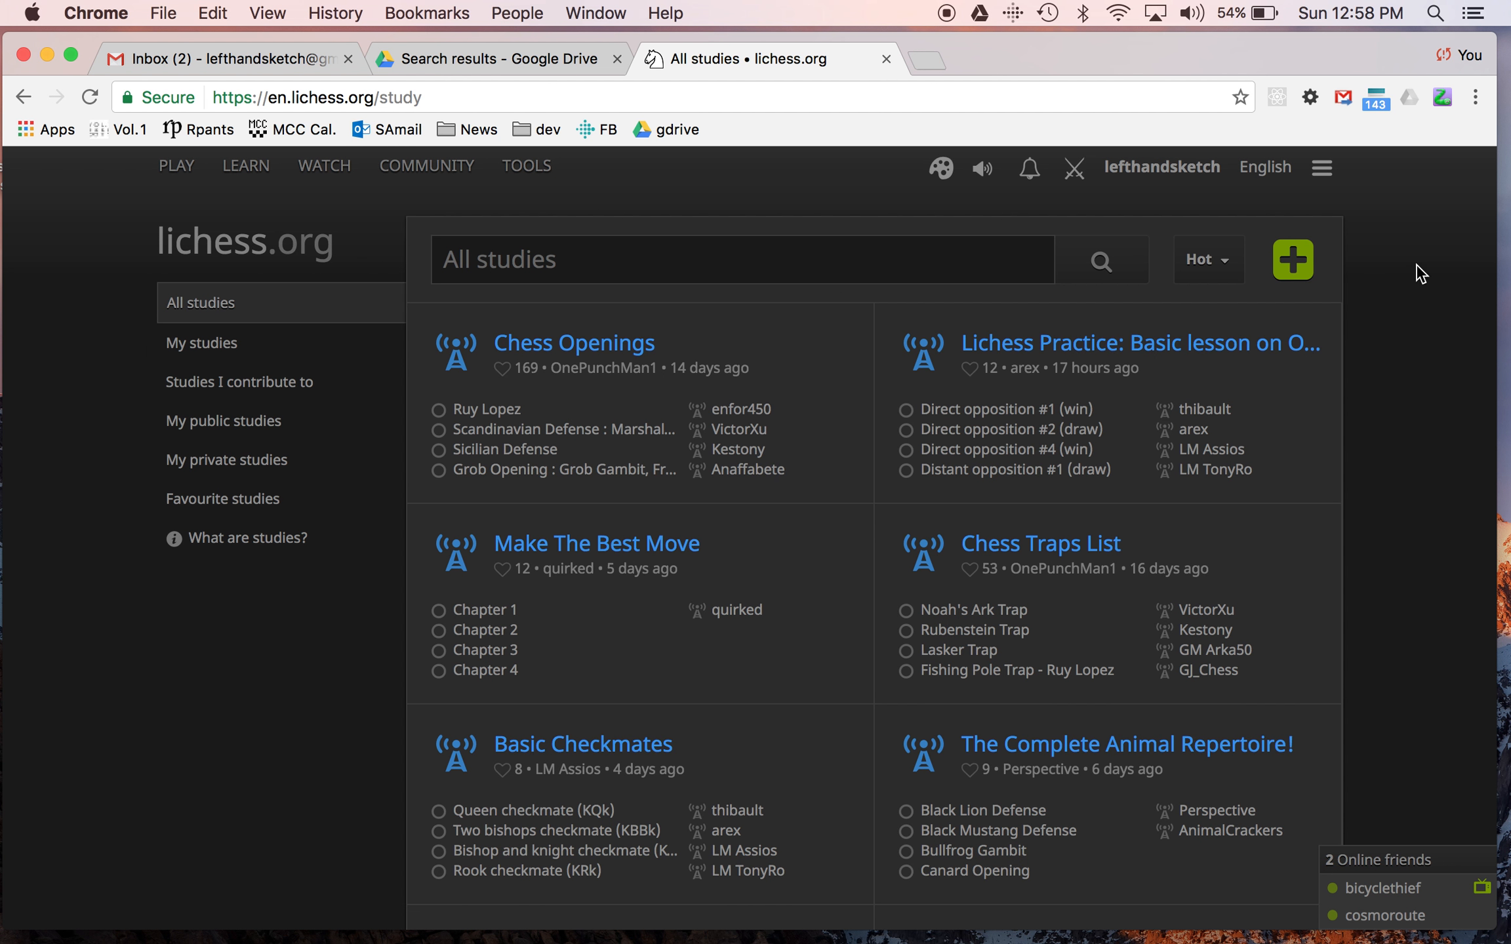
Create an invite-only study named "Example Study" with a first chapter named "Scholar's Mate"
left_click(1298, 267)
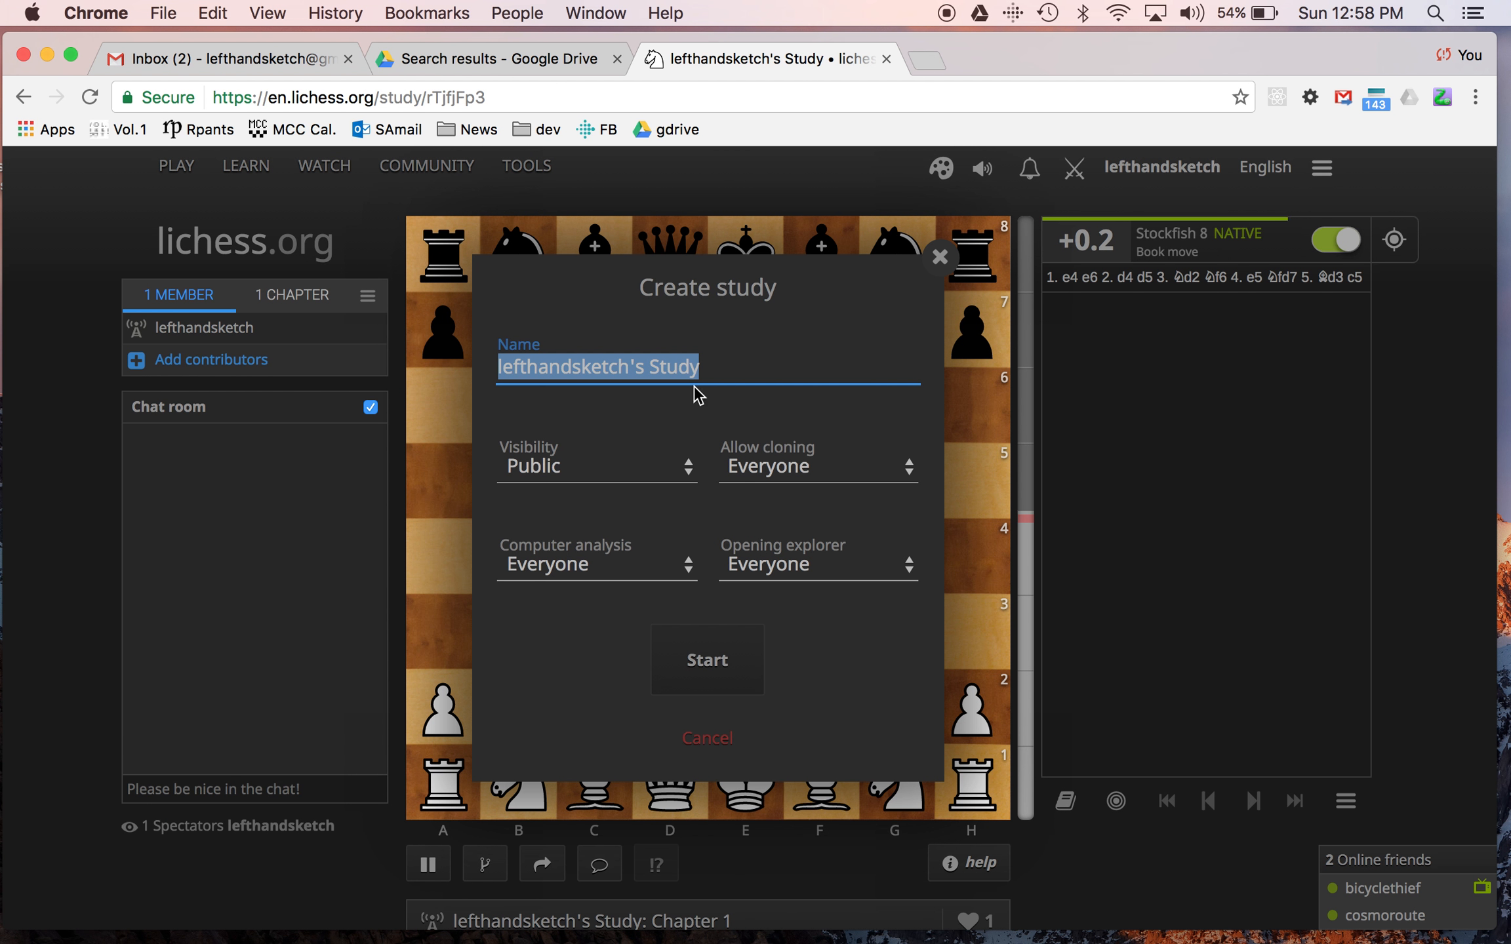
key("BackSpace")
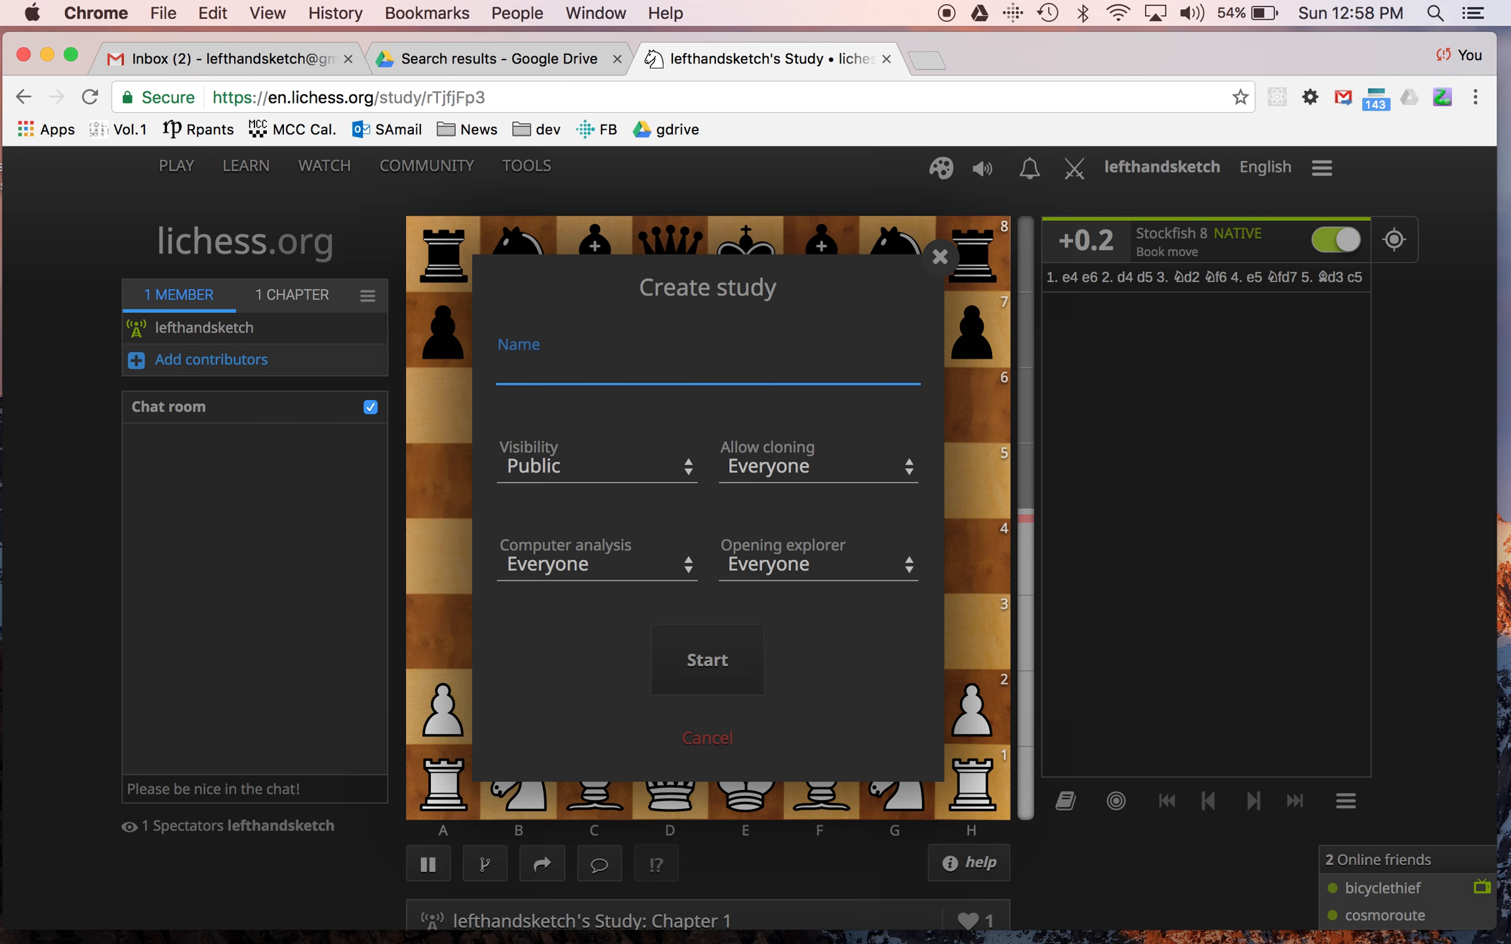
type("Example Study")
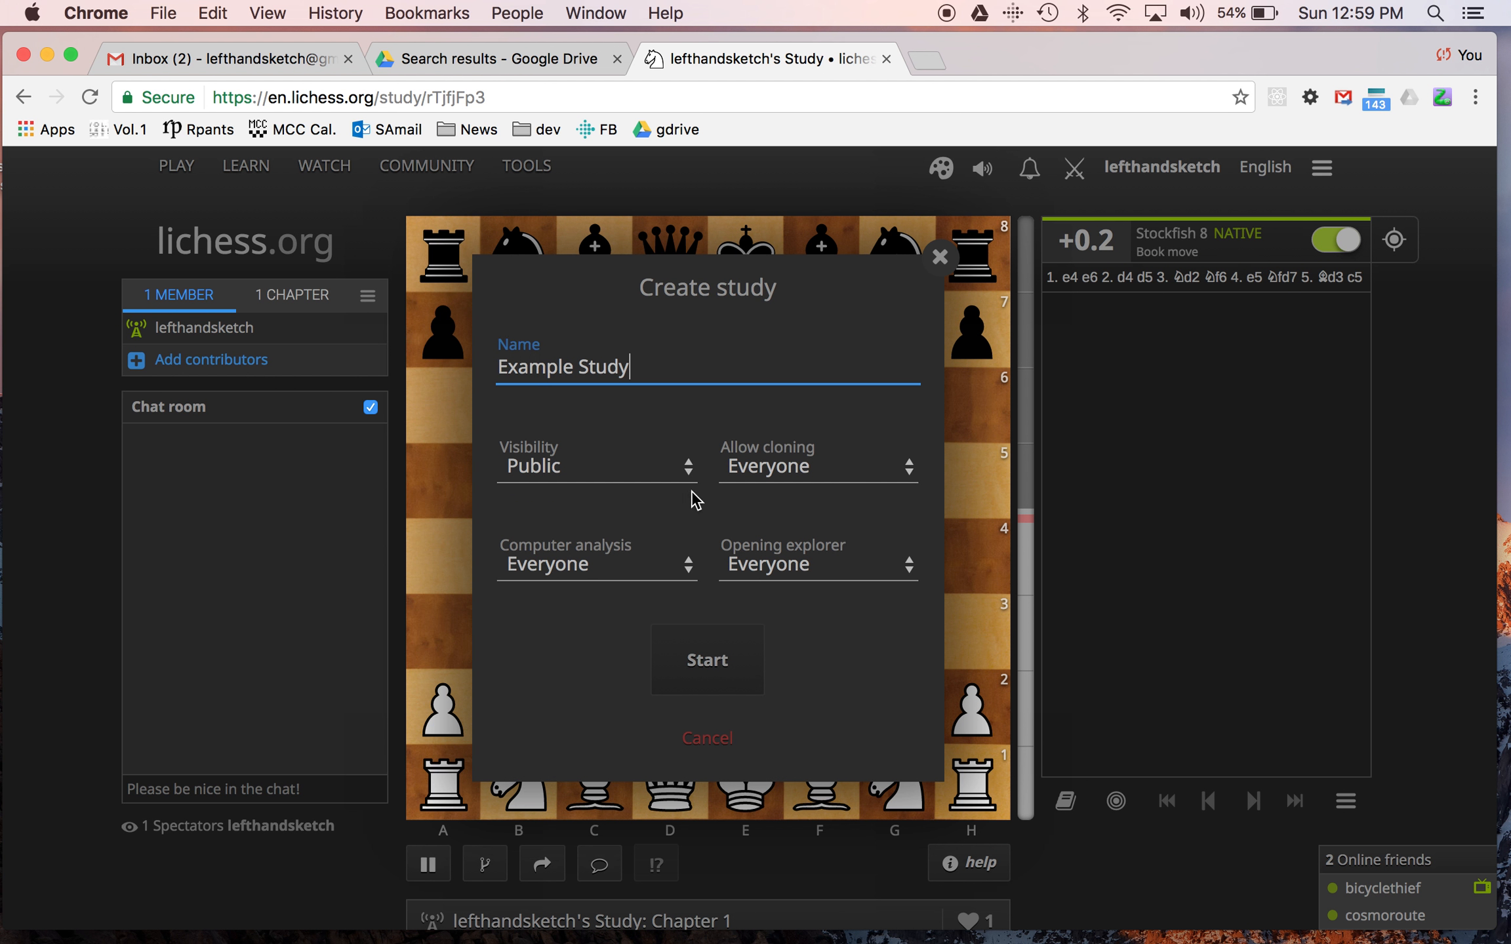
left_click(689, 467)
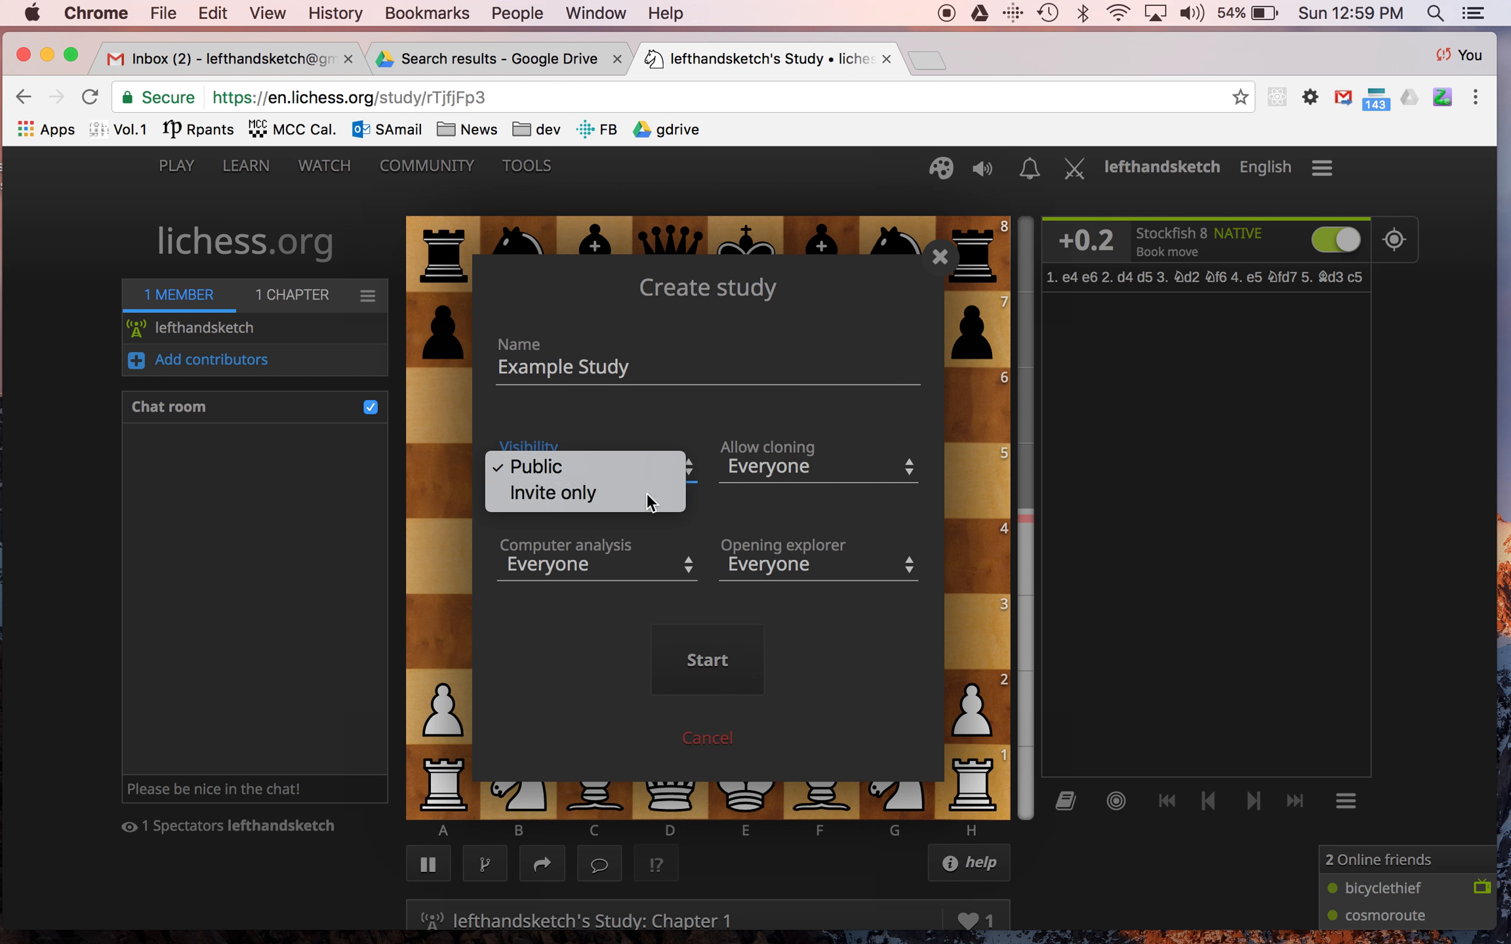
key("Escape")
key("Down")
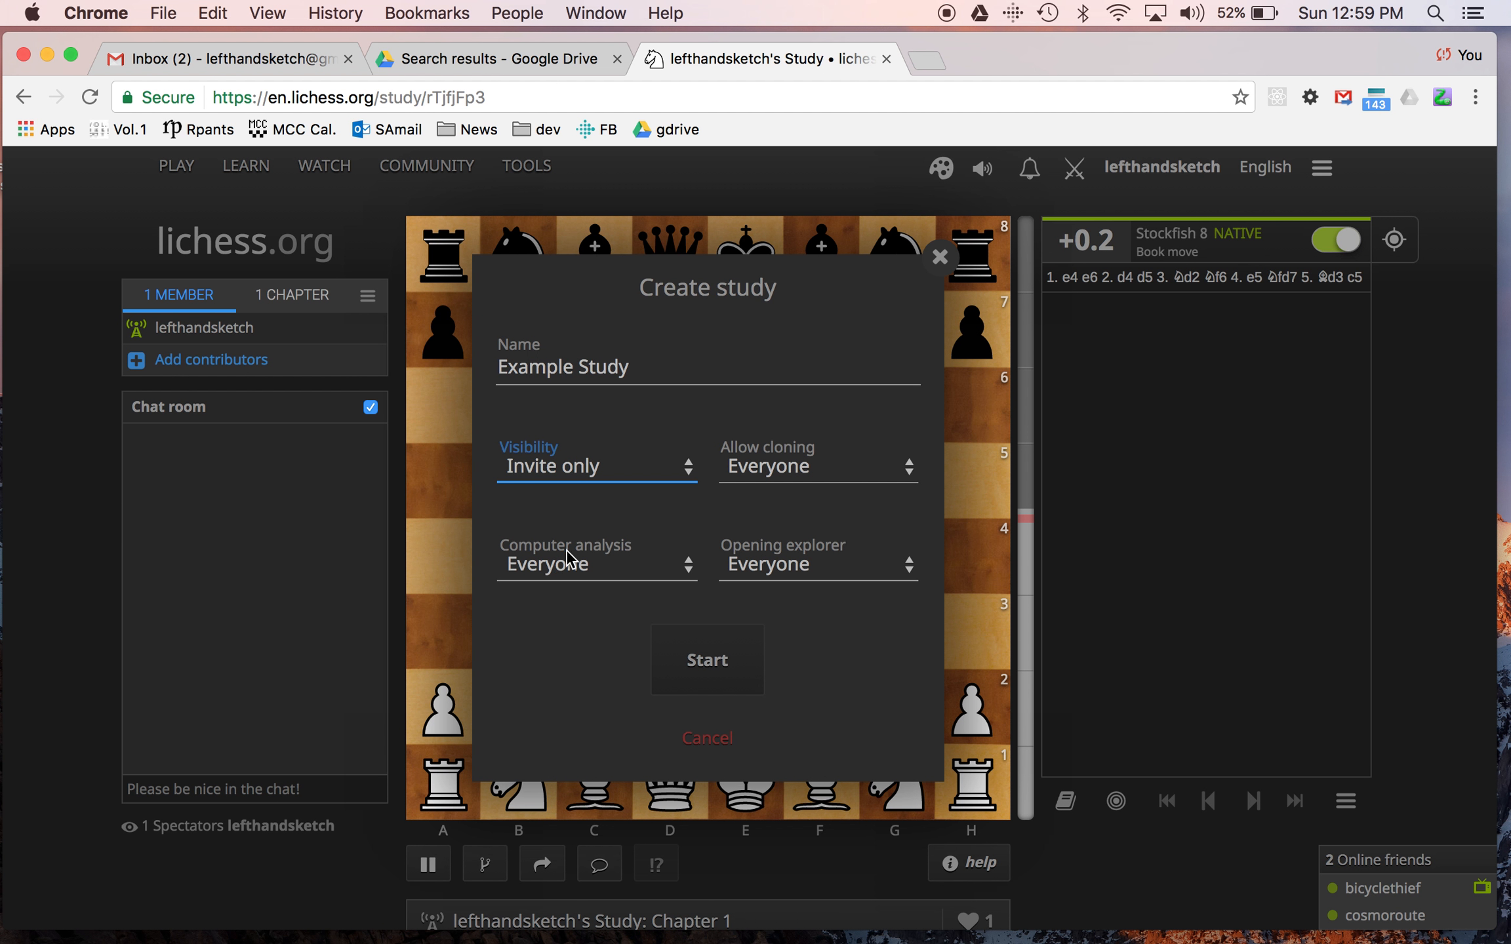
left_click(718, 662)
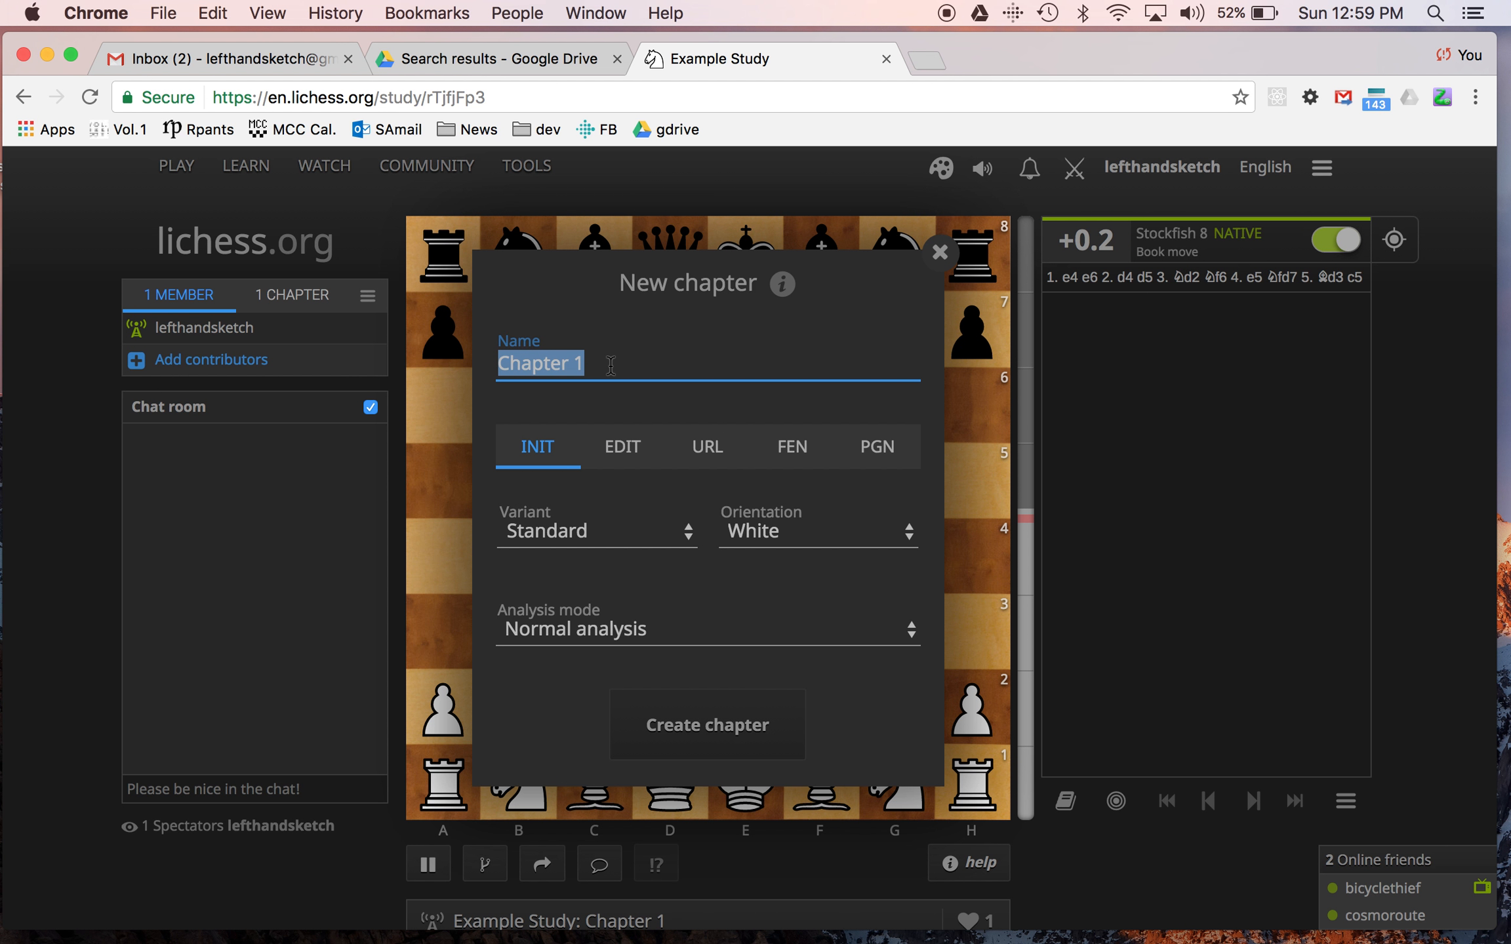
type("Scholar's Mate")
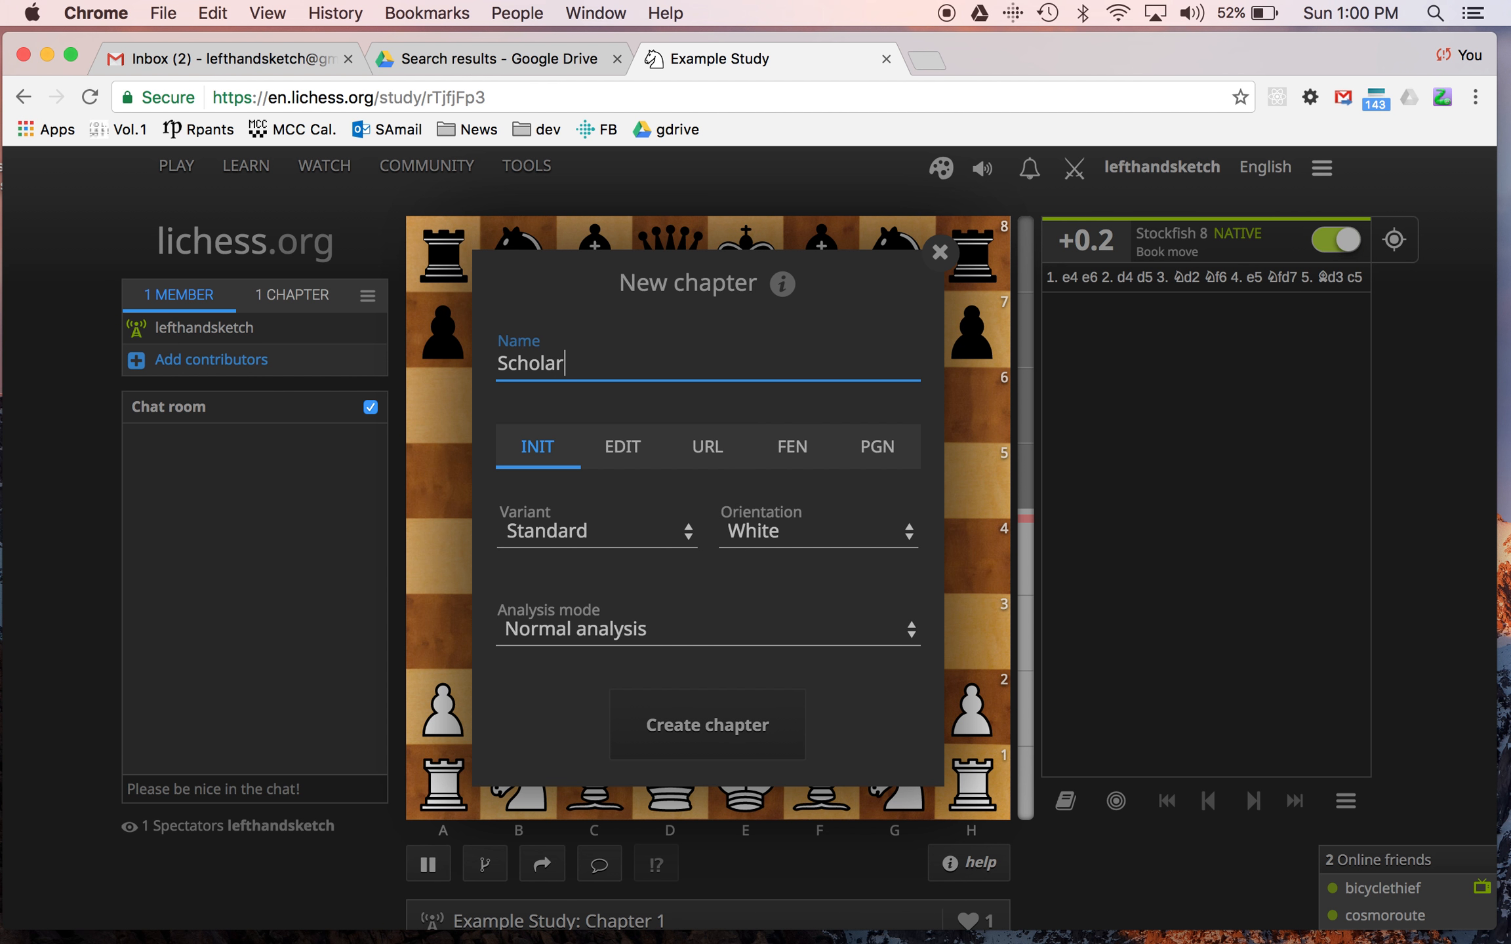
left_click(697, 718)
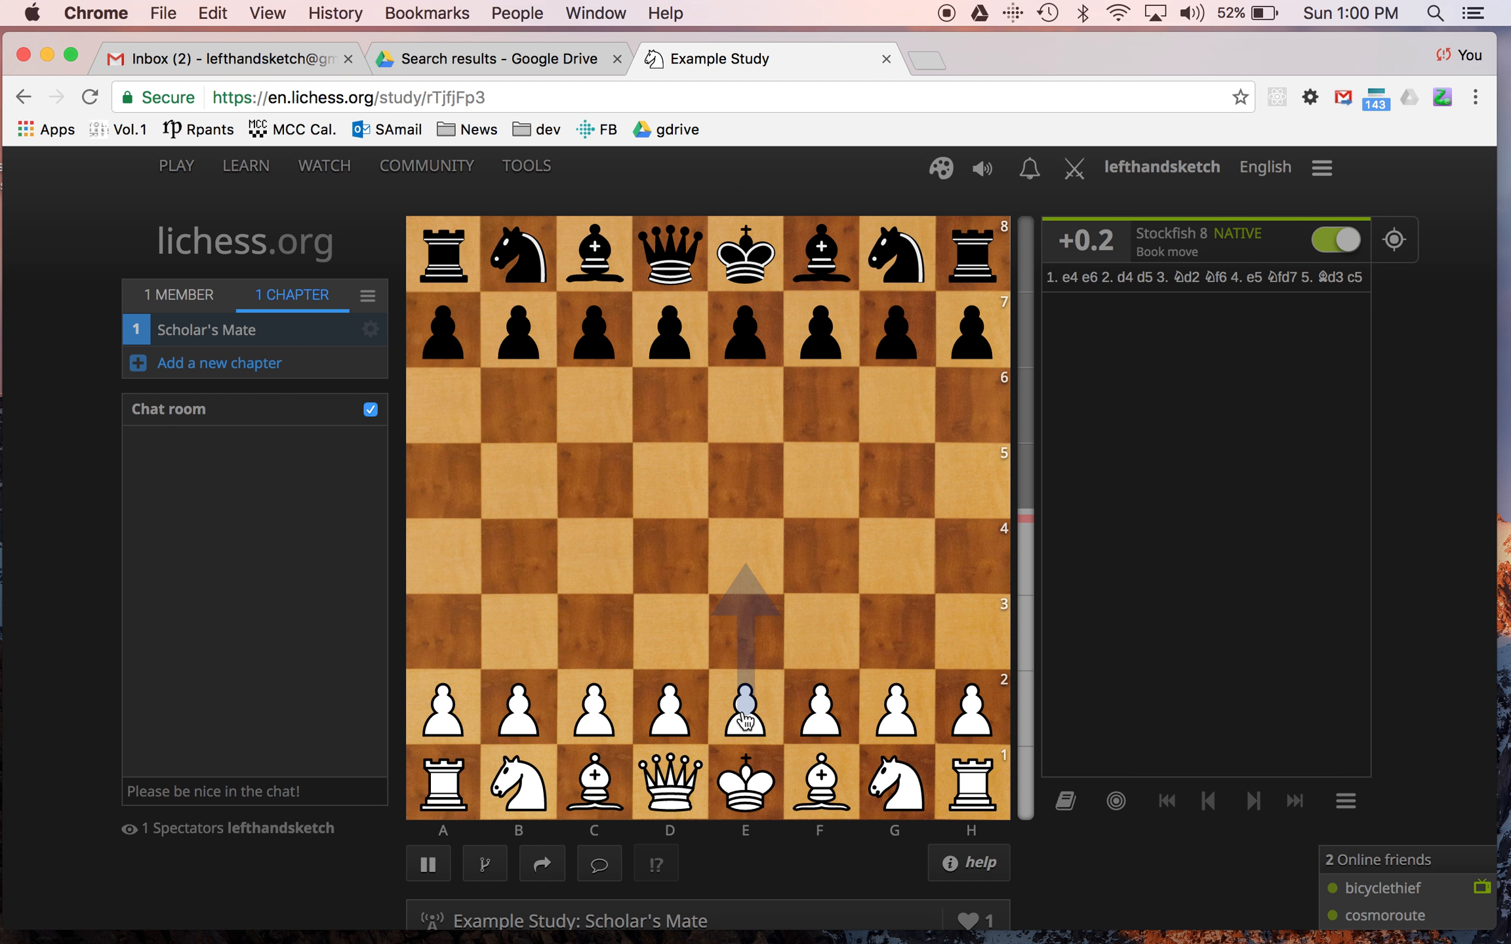
Play the chapter's main line on the board: 1. e4 e5 2. Bc4 Nc6 3. Qh5 h6 4. Qxf7#
left_click_drag(743, 712, 742, 562)
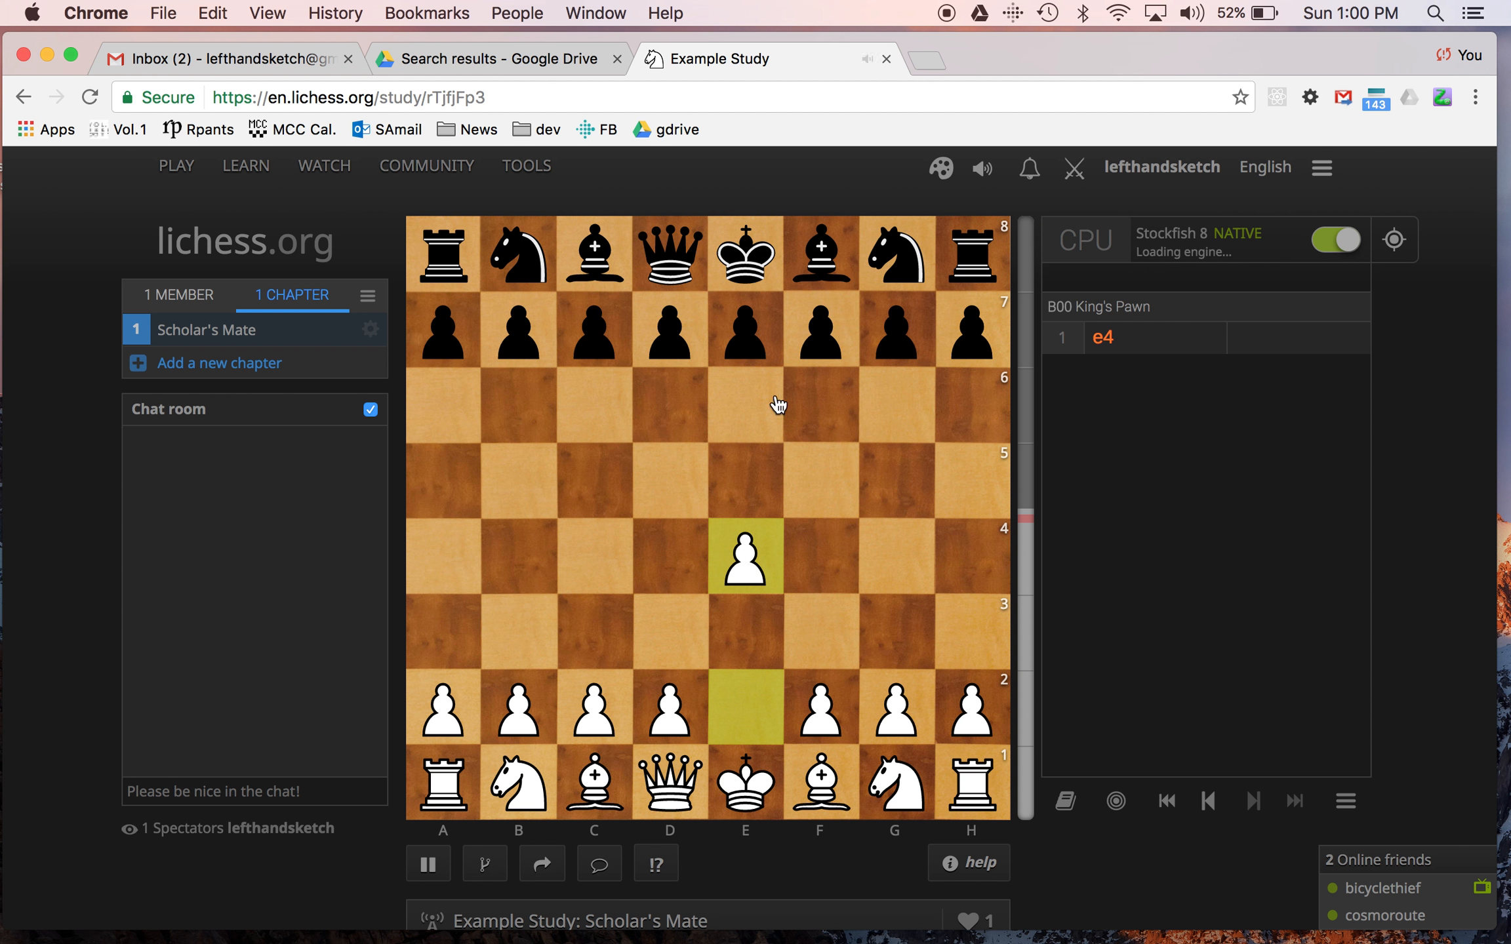
left_click_drag(746, 324, 745, 482)
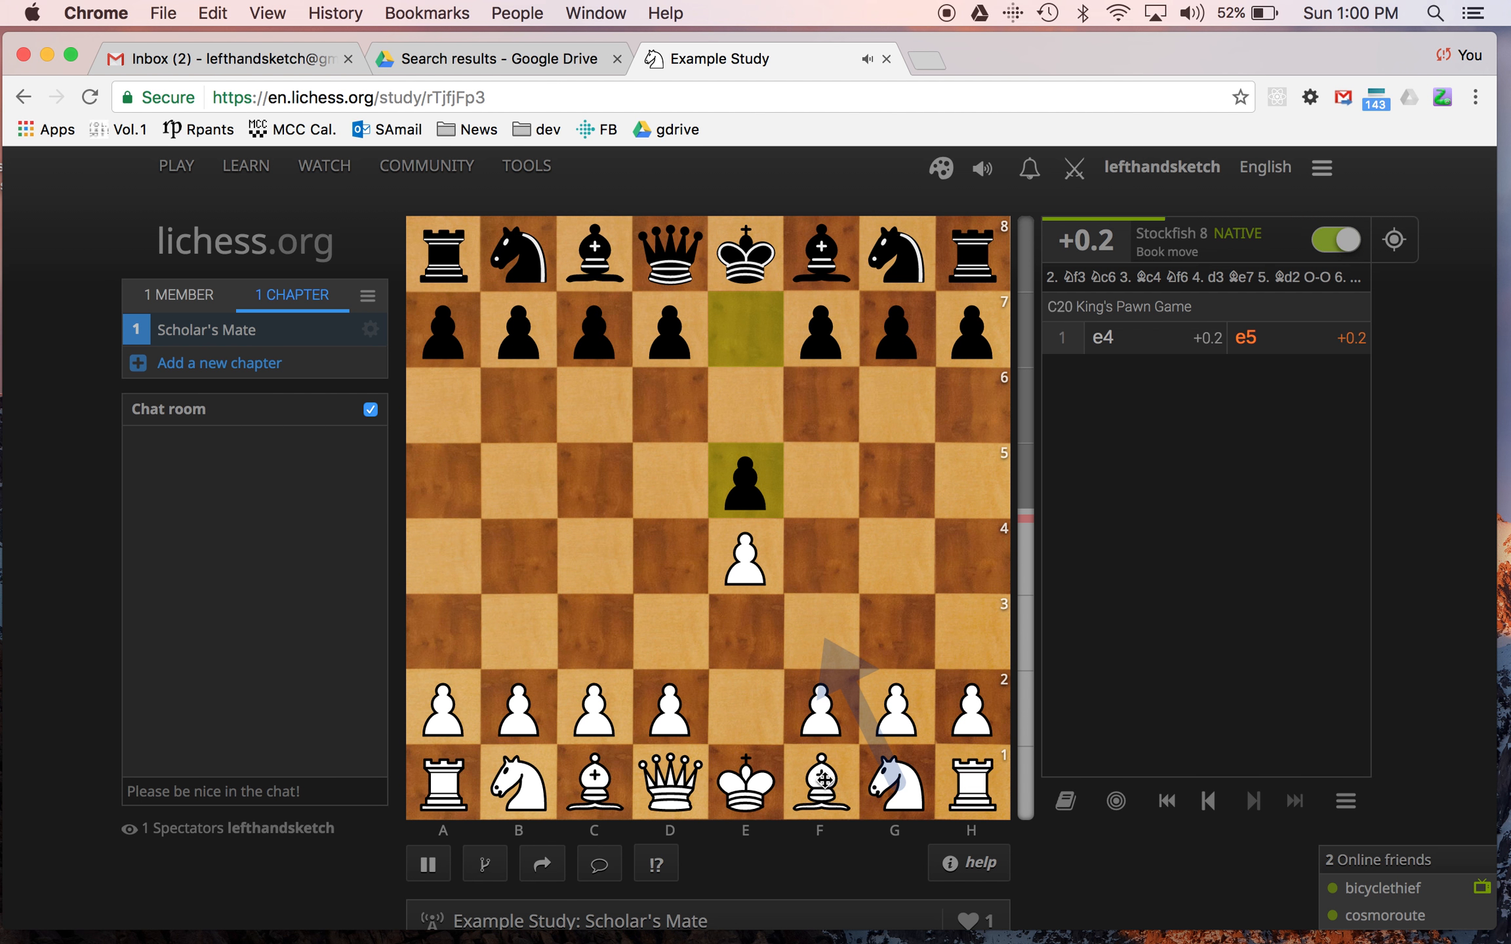
left_click_drag(821, 784, 592, 566)
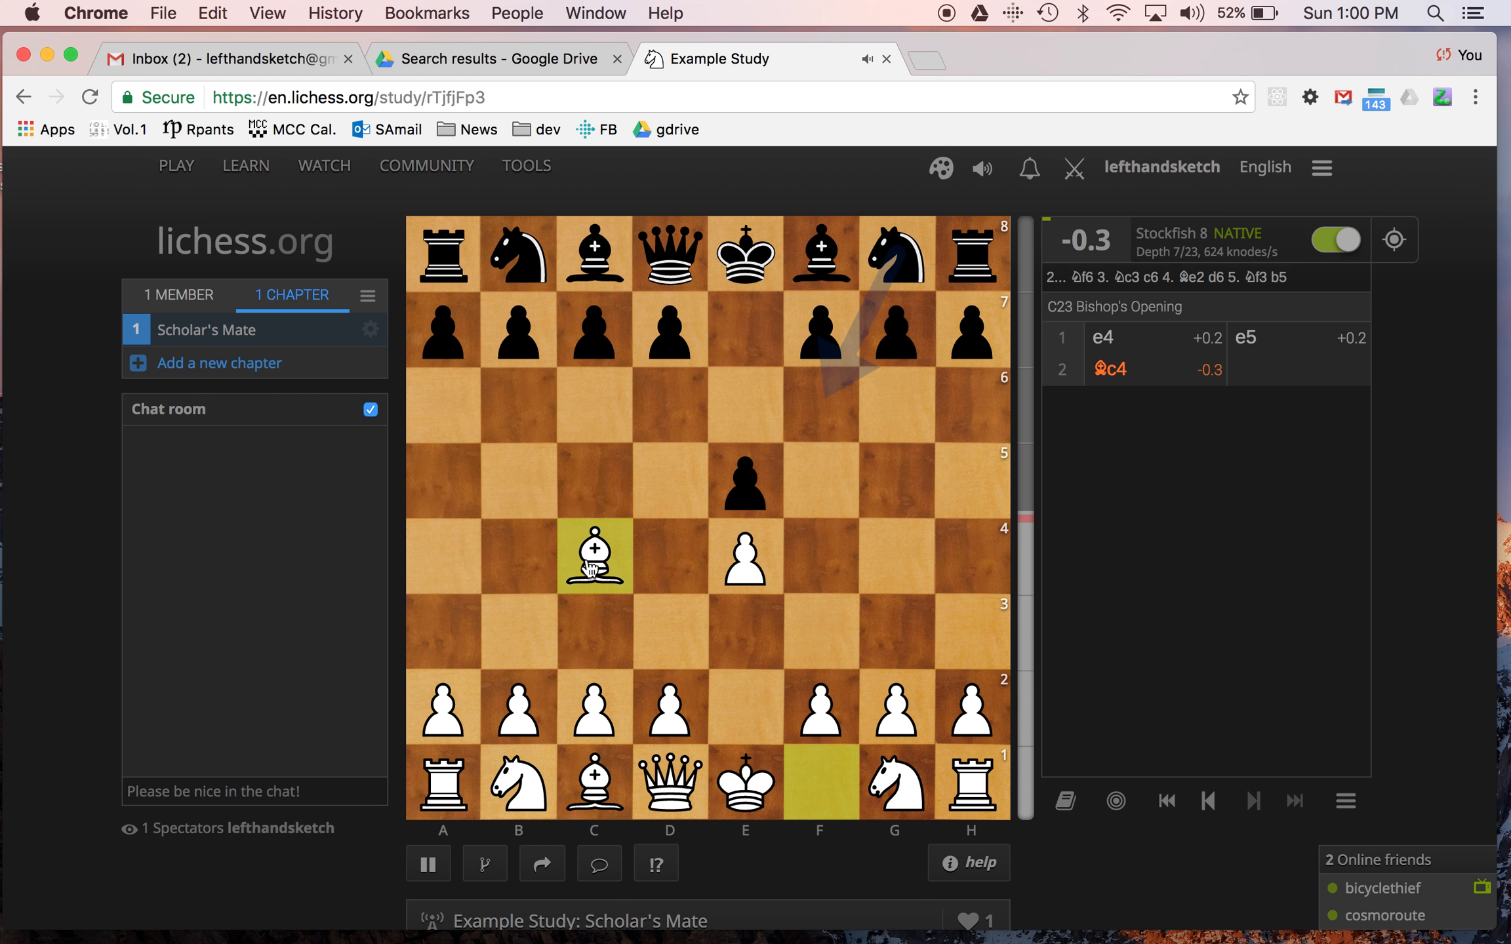
left_click_drag(535, 251, 594, 412)
left_click_drag(675, 780, 972, 482)
left_click_drag(979, 344, 973, 406)
left_click_drag(973, 486, 820, 328)
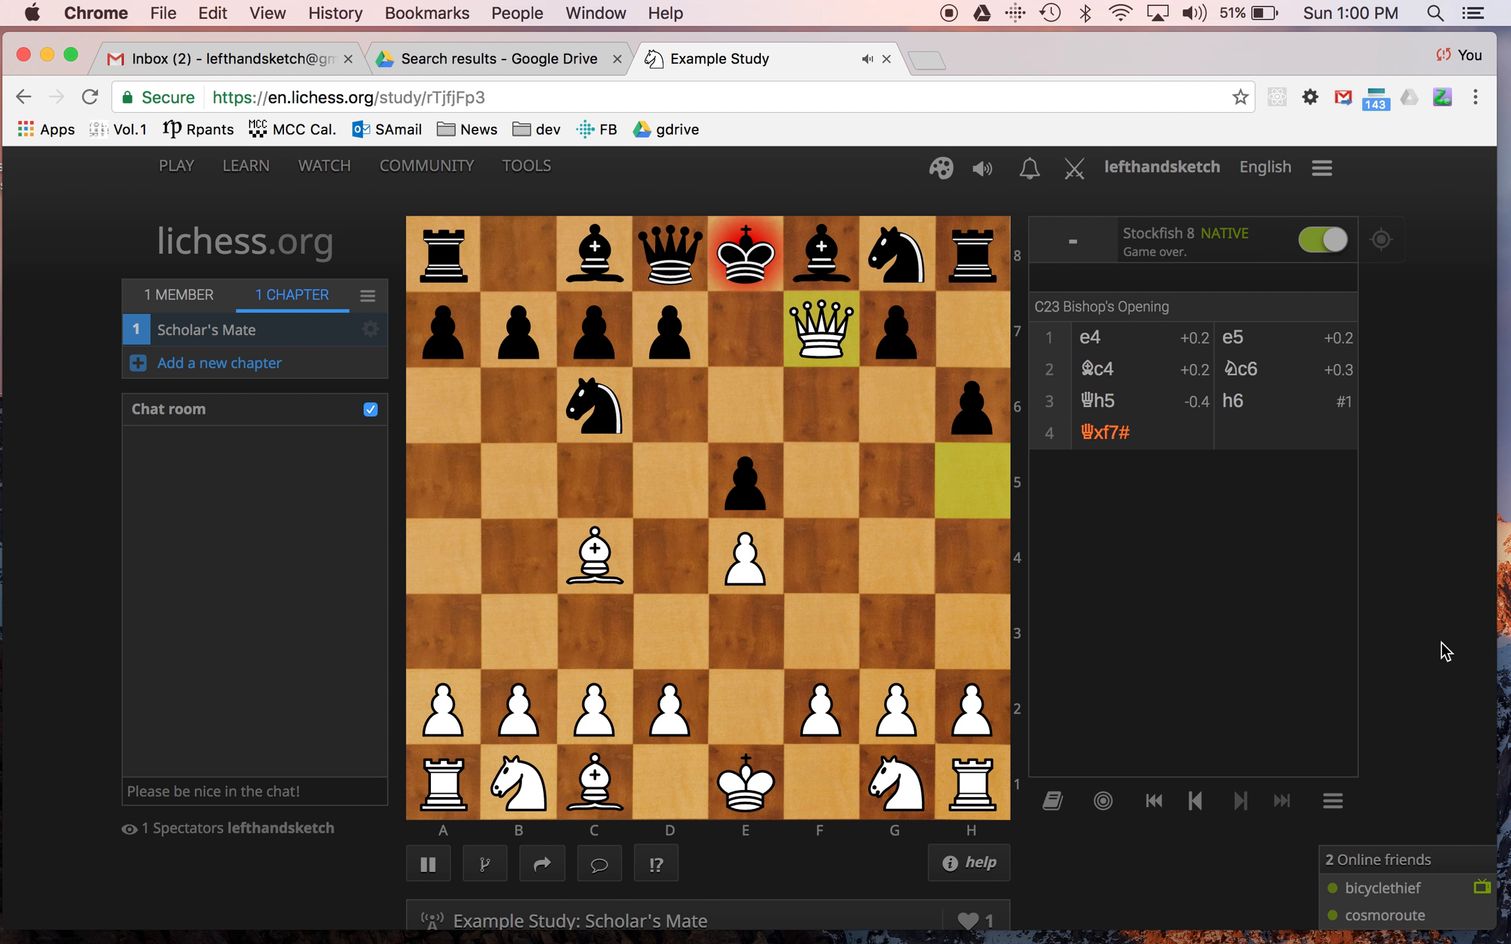
Go back to Black's move 3... h6 and annotate it with the Blunder (??) symbol
left_click(1195, 800)
left_click(1195, 801)
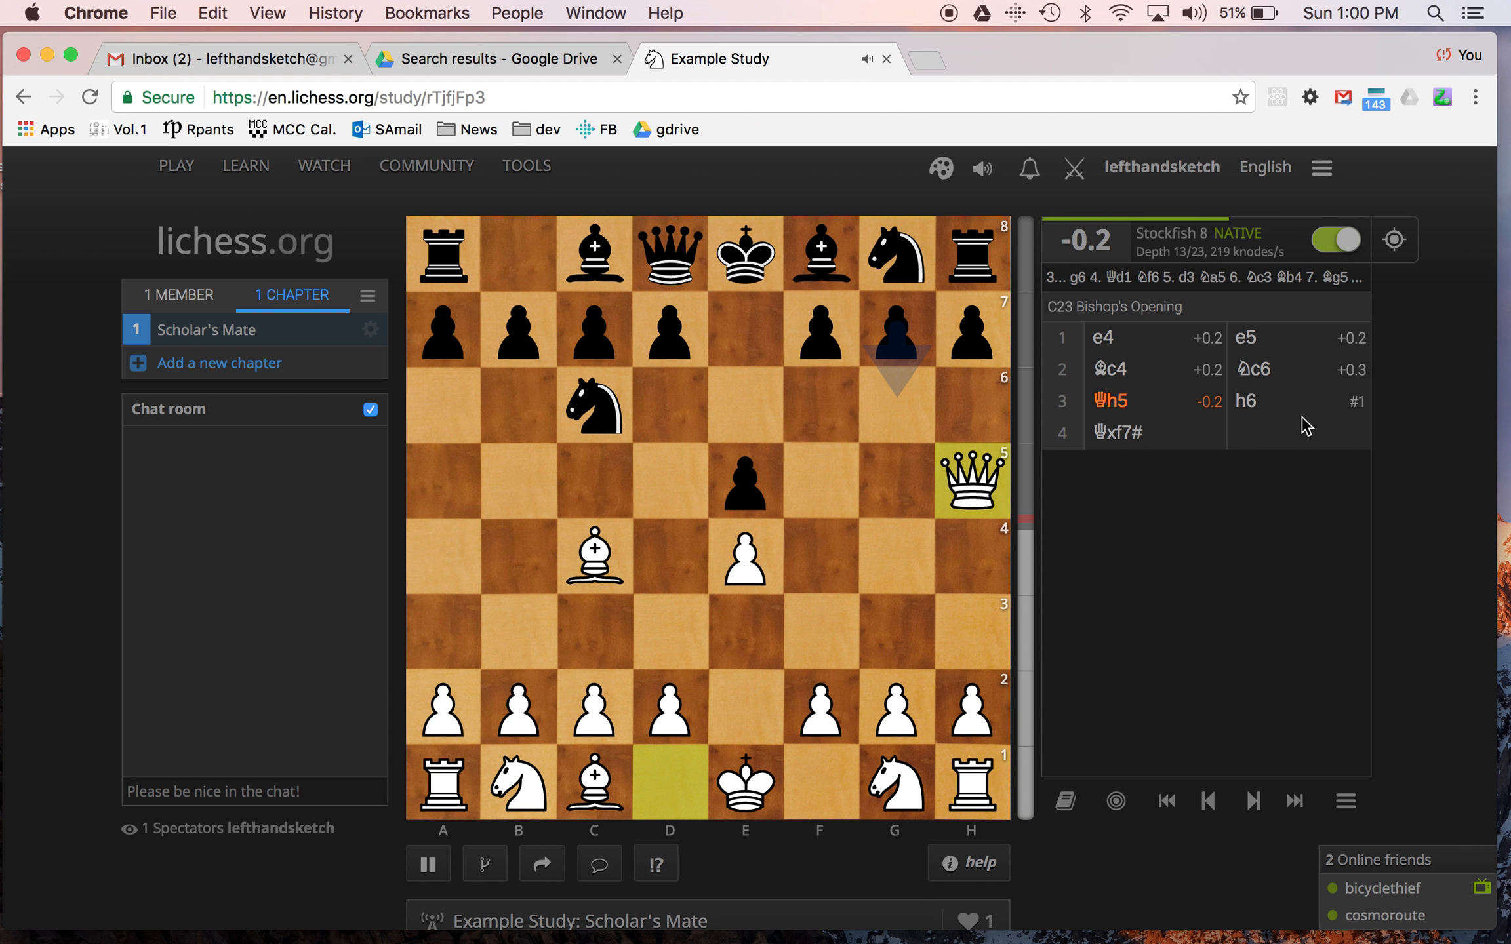
left_click(1253, 800)
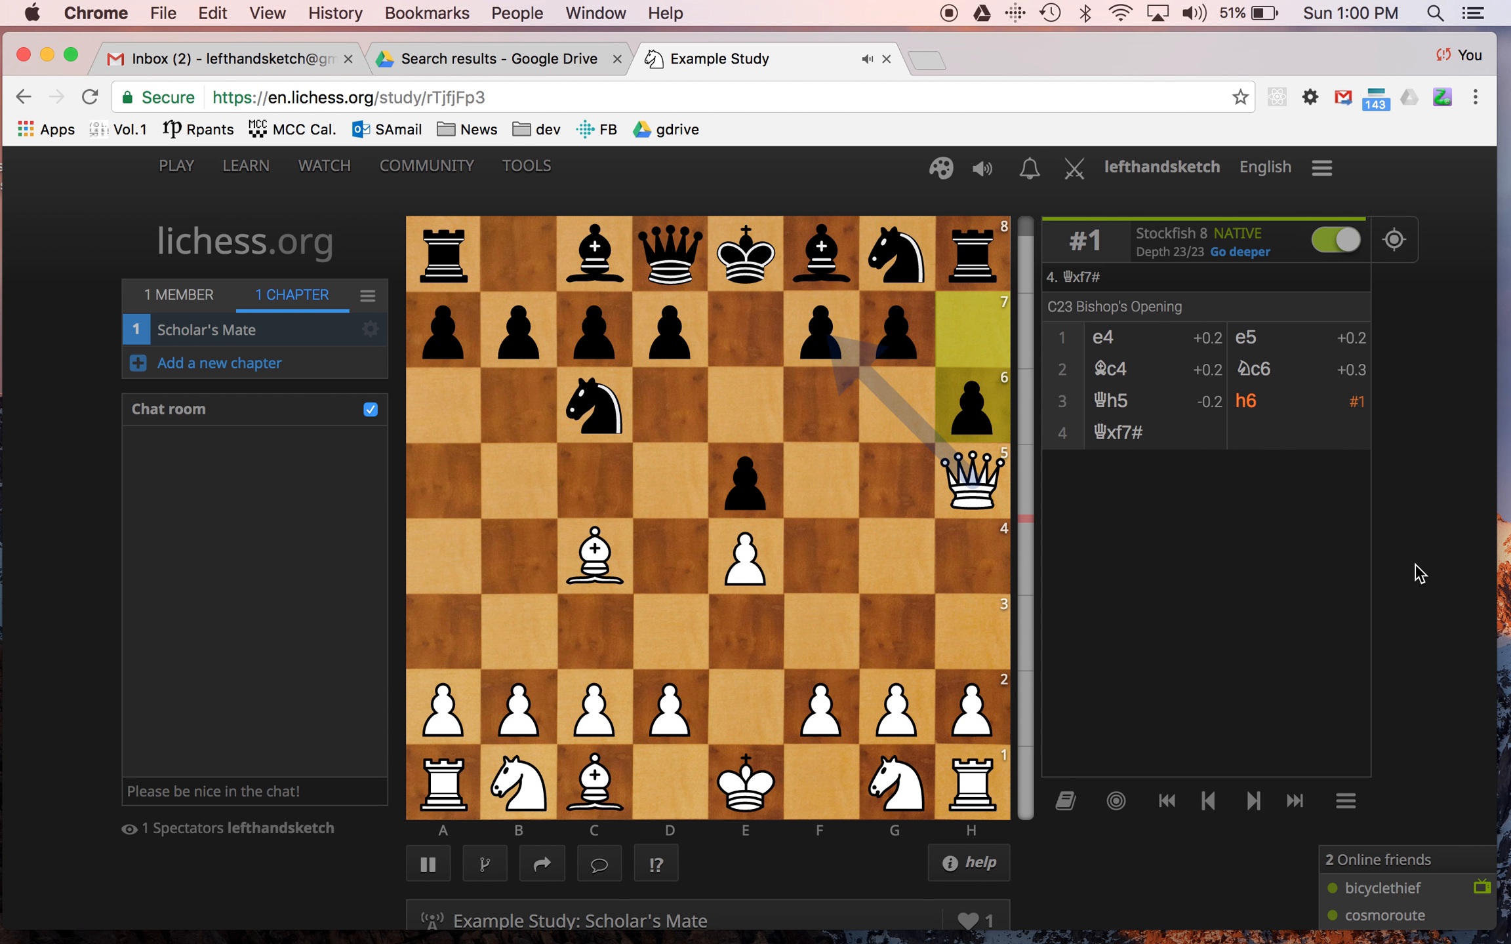
scroll(1417, 568, "down", 2)
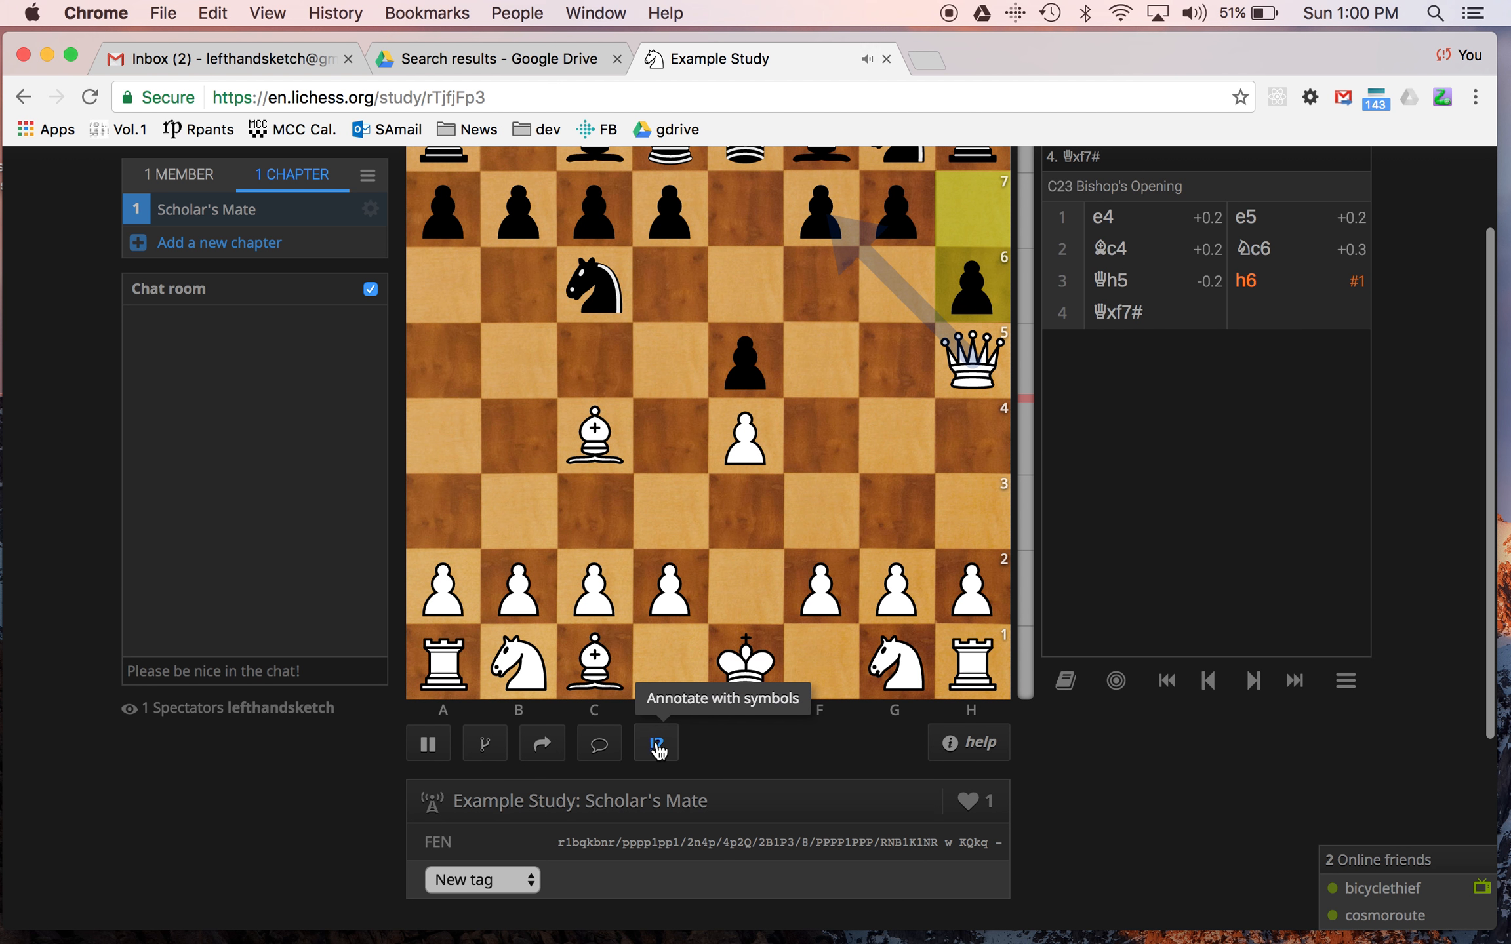
left_click(656, 745)
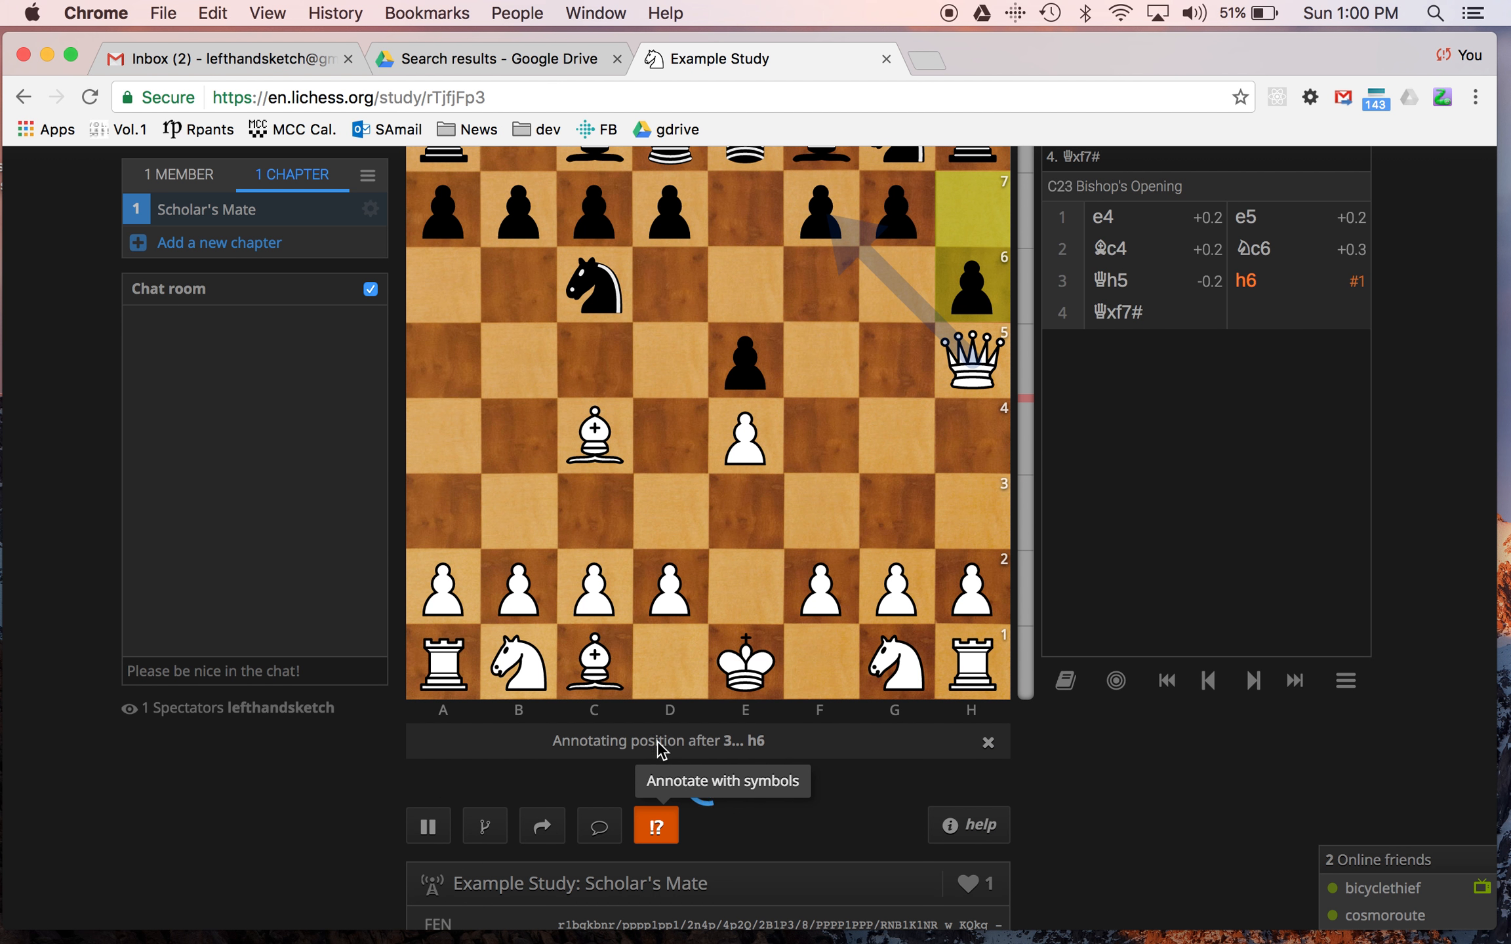
scroll(387, 846, "down", 1)
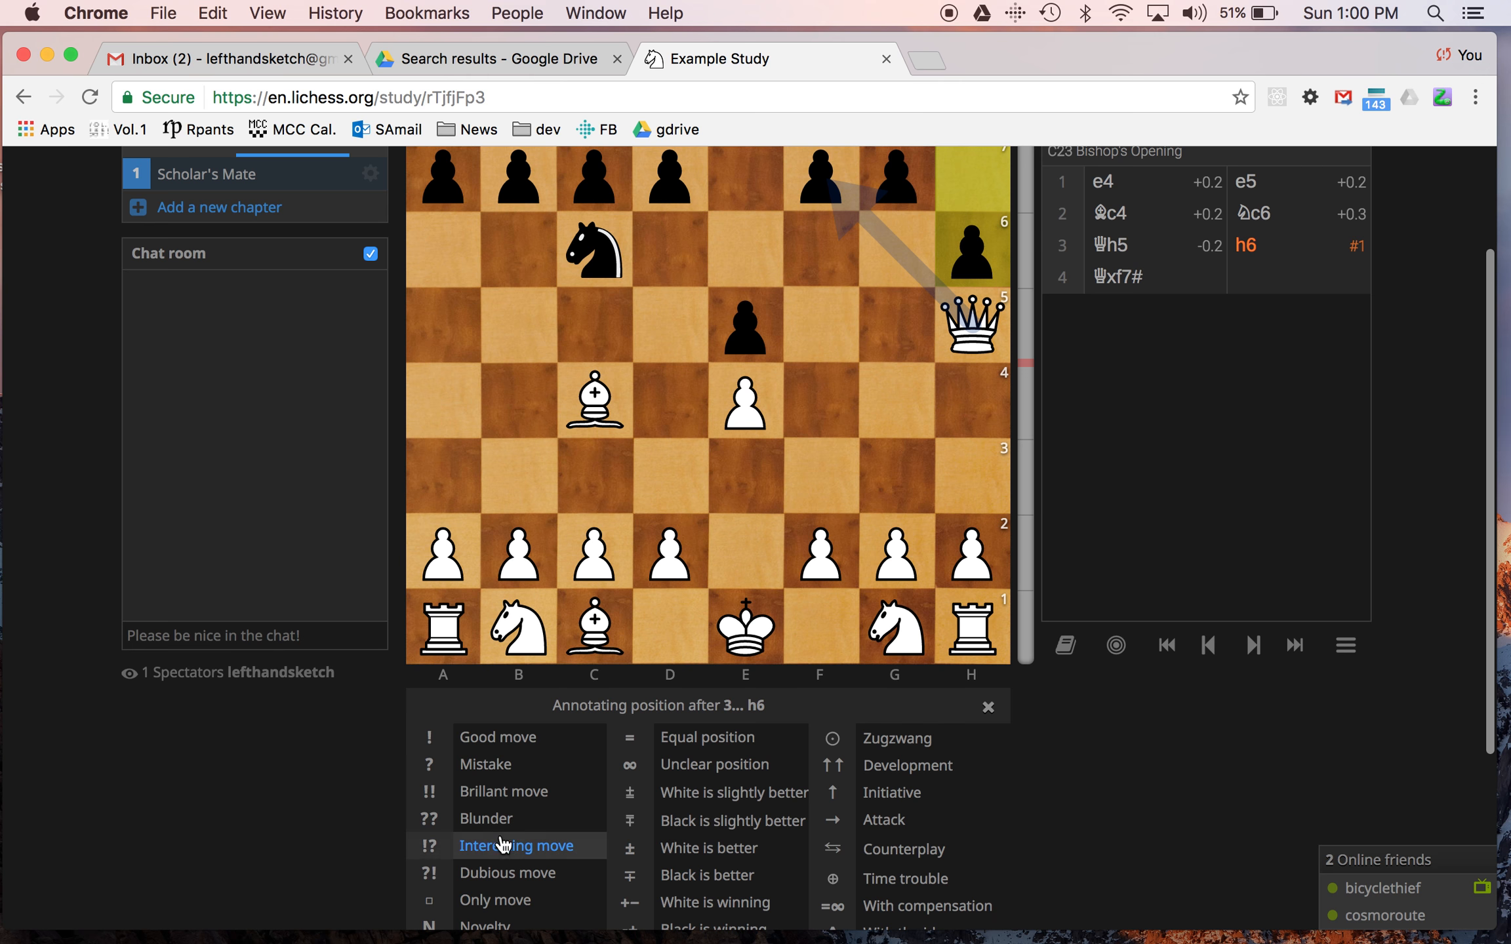
left_click(508, 819)
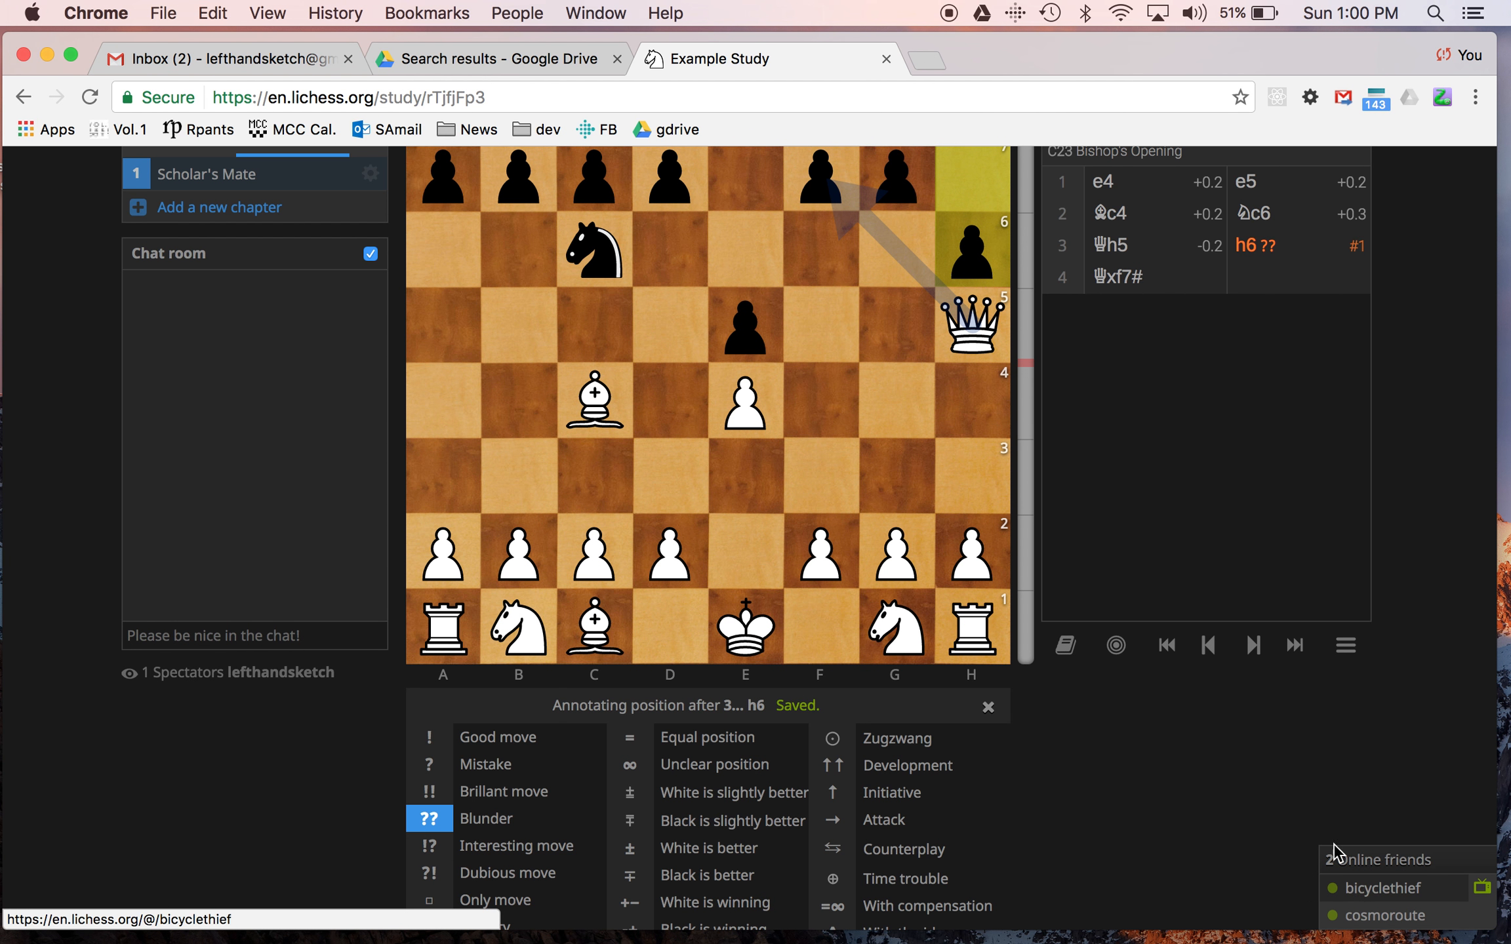
Add the comment "Trying for Scholar's Mate." to White's move 3. Qh5
scroll(1461, 681, "up", 3)
scroll(1460, 682, "up", 1)
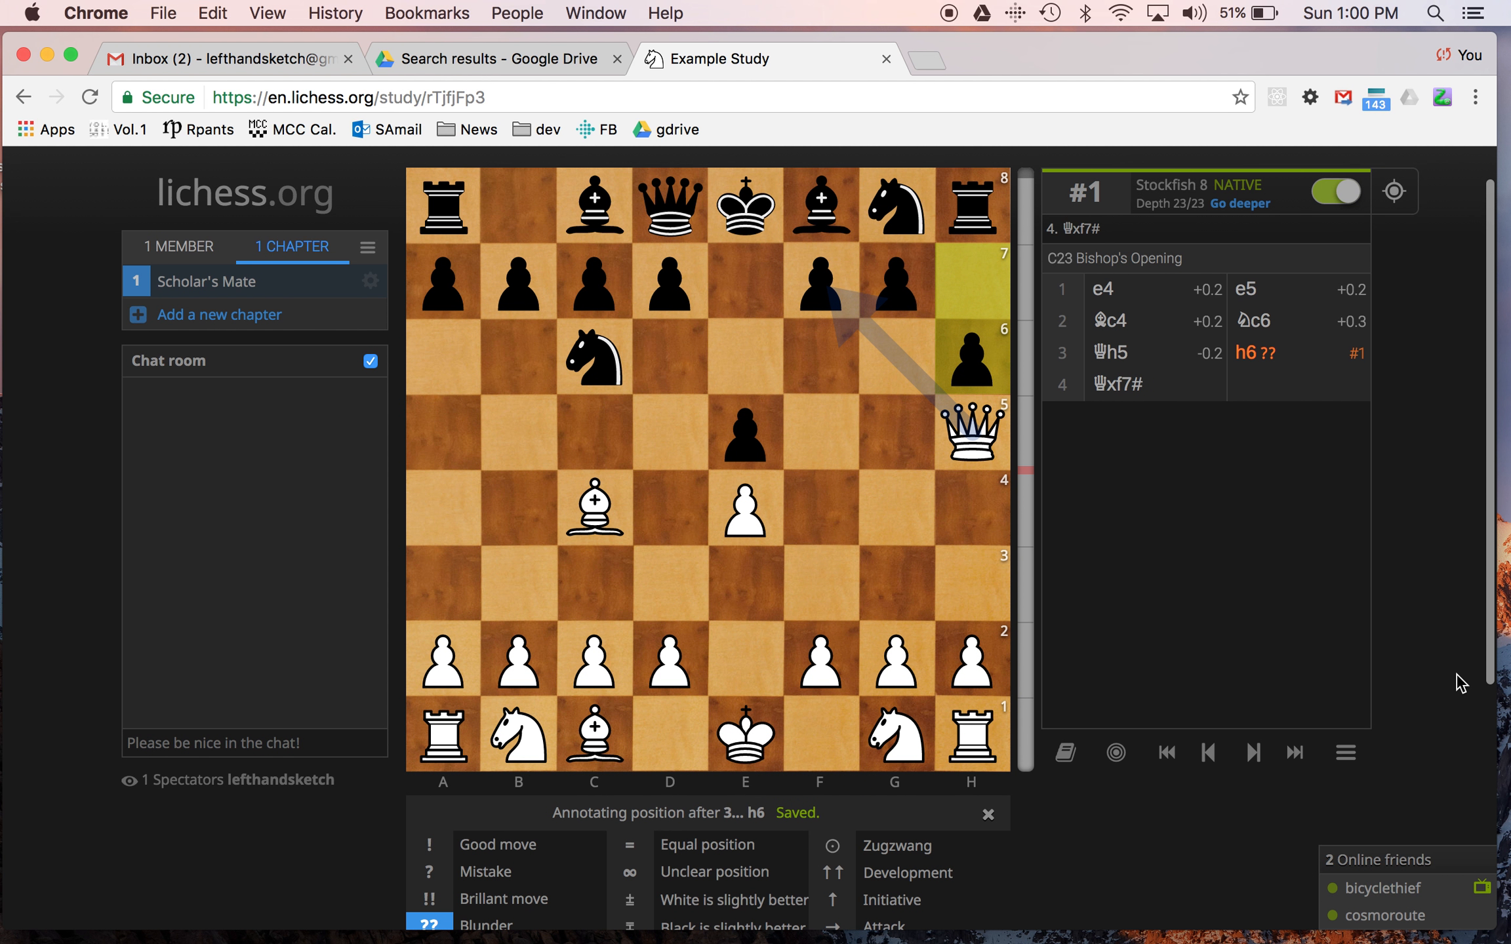
left_click(1115, 352)
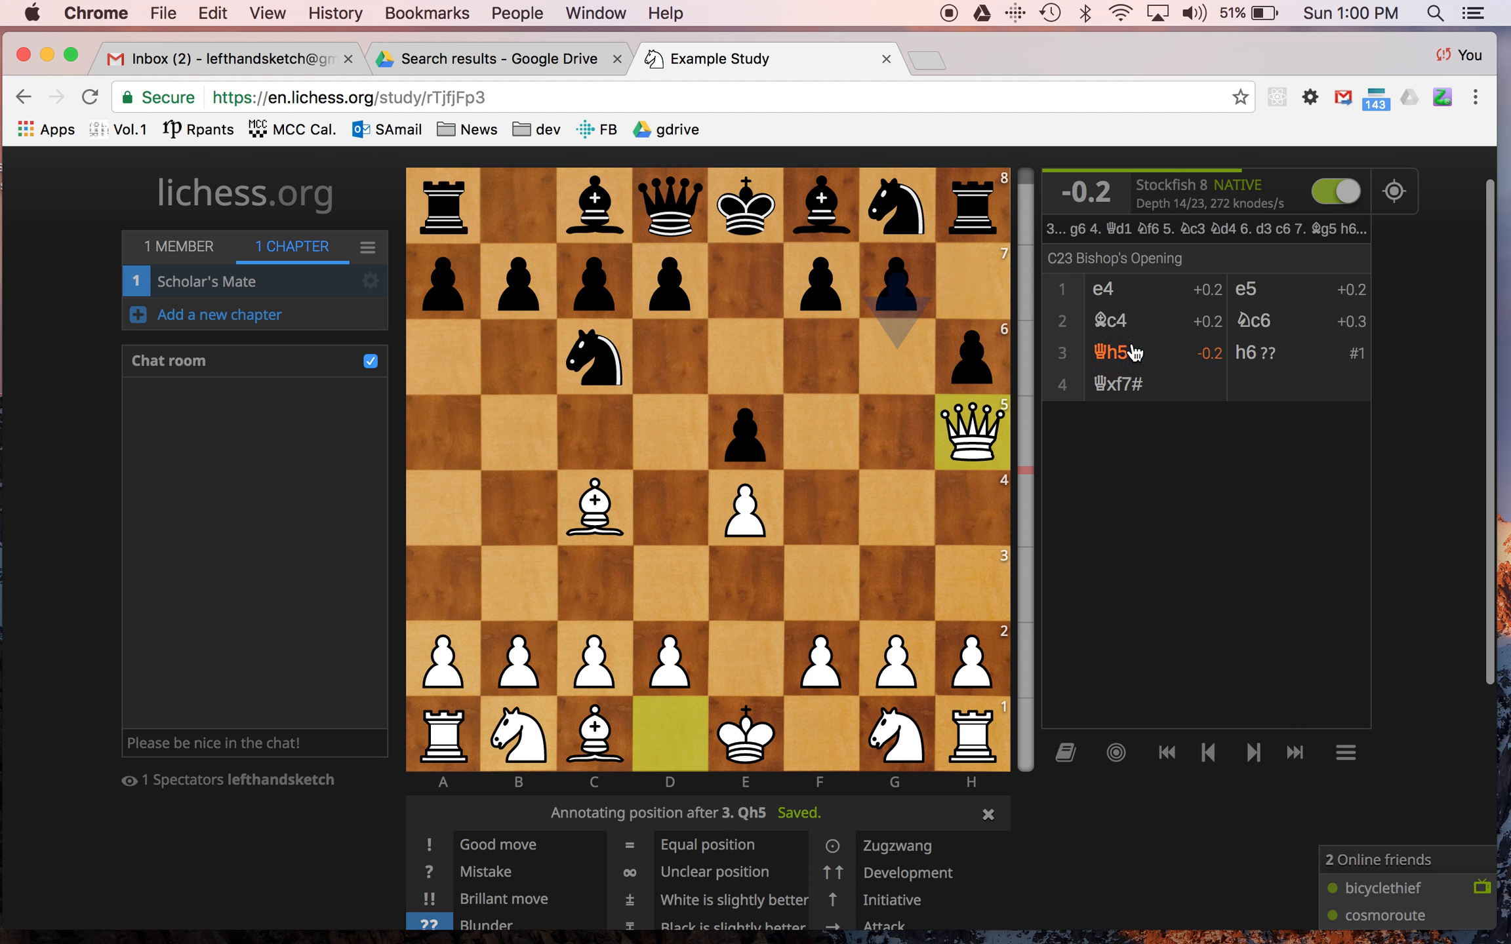
scroll(1312, 623, "down", 8)
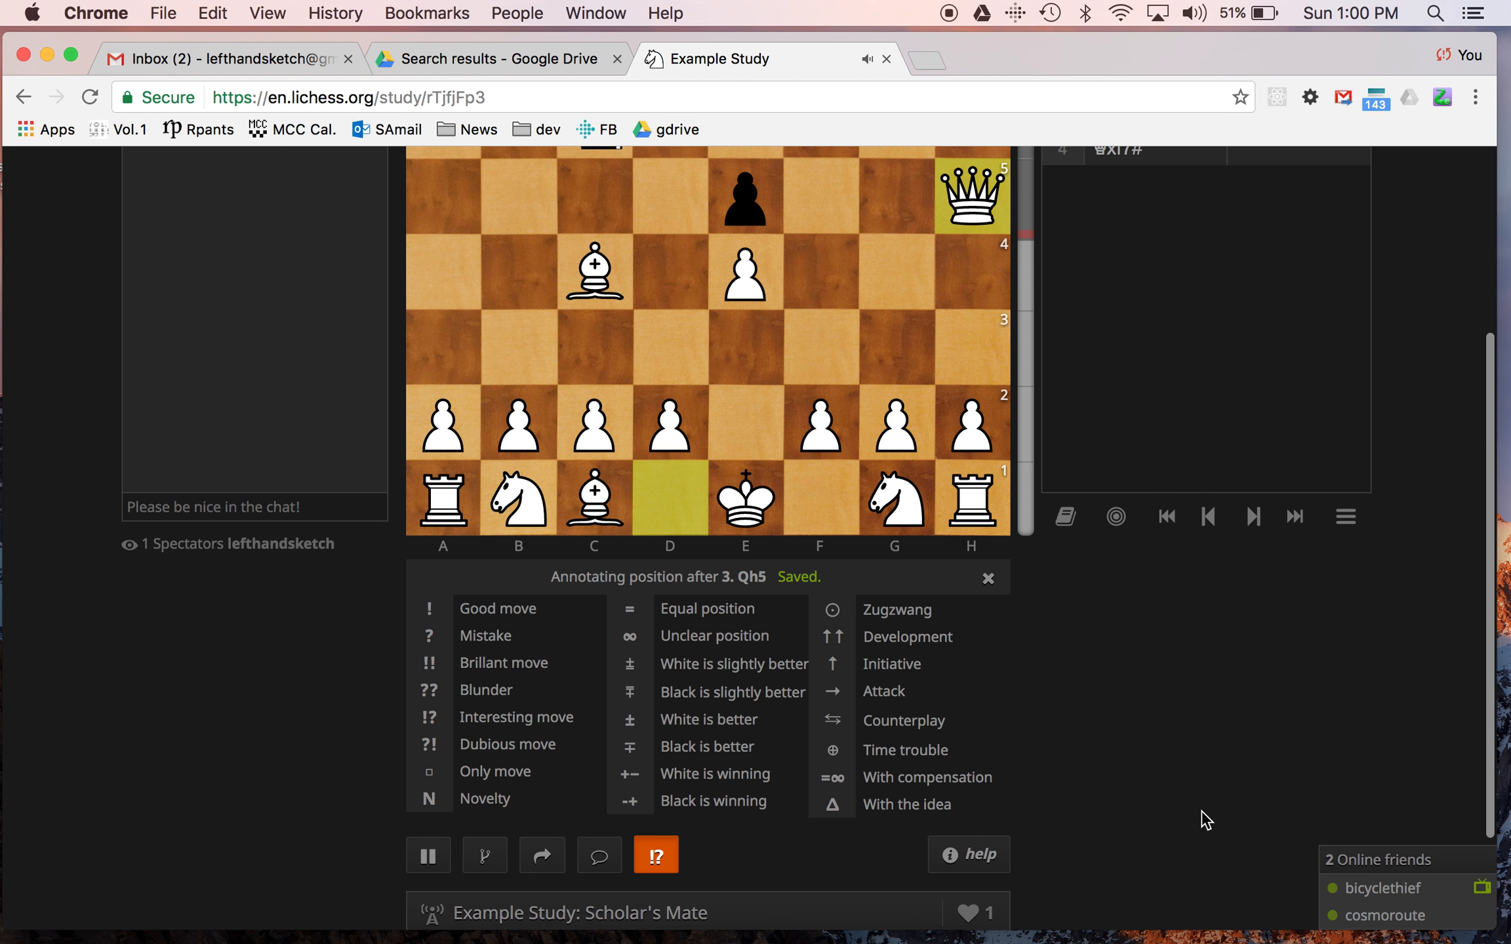
left_click(989, 580)
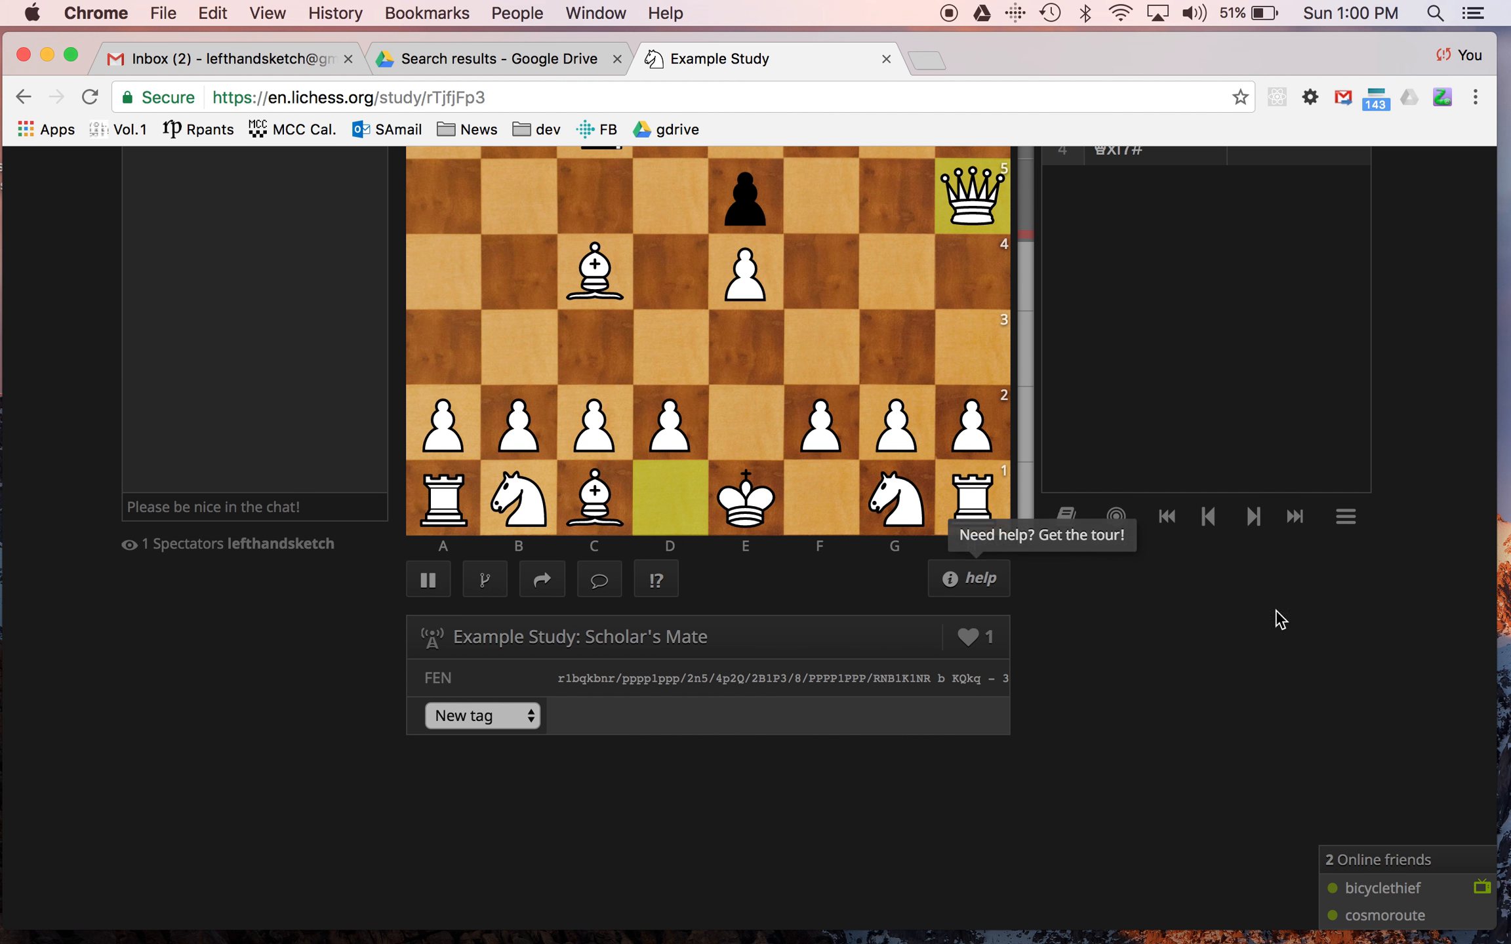
left_click(599, 580)
type("Trying for Scholar's Mat")
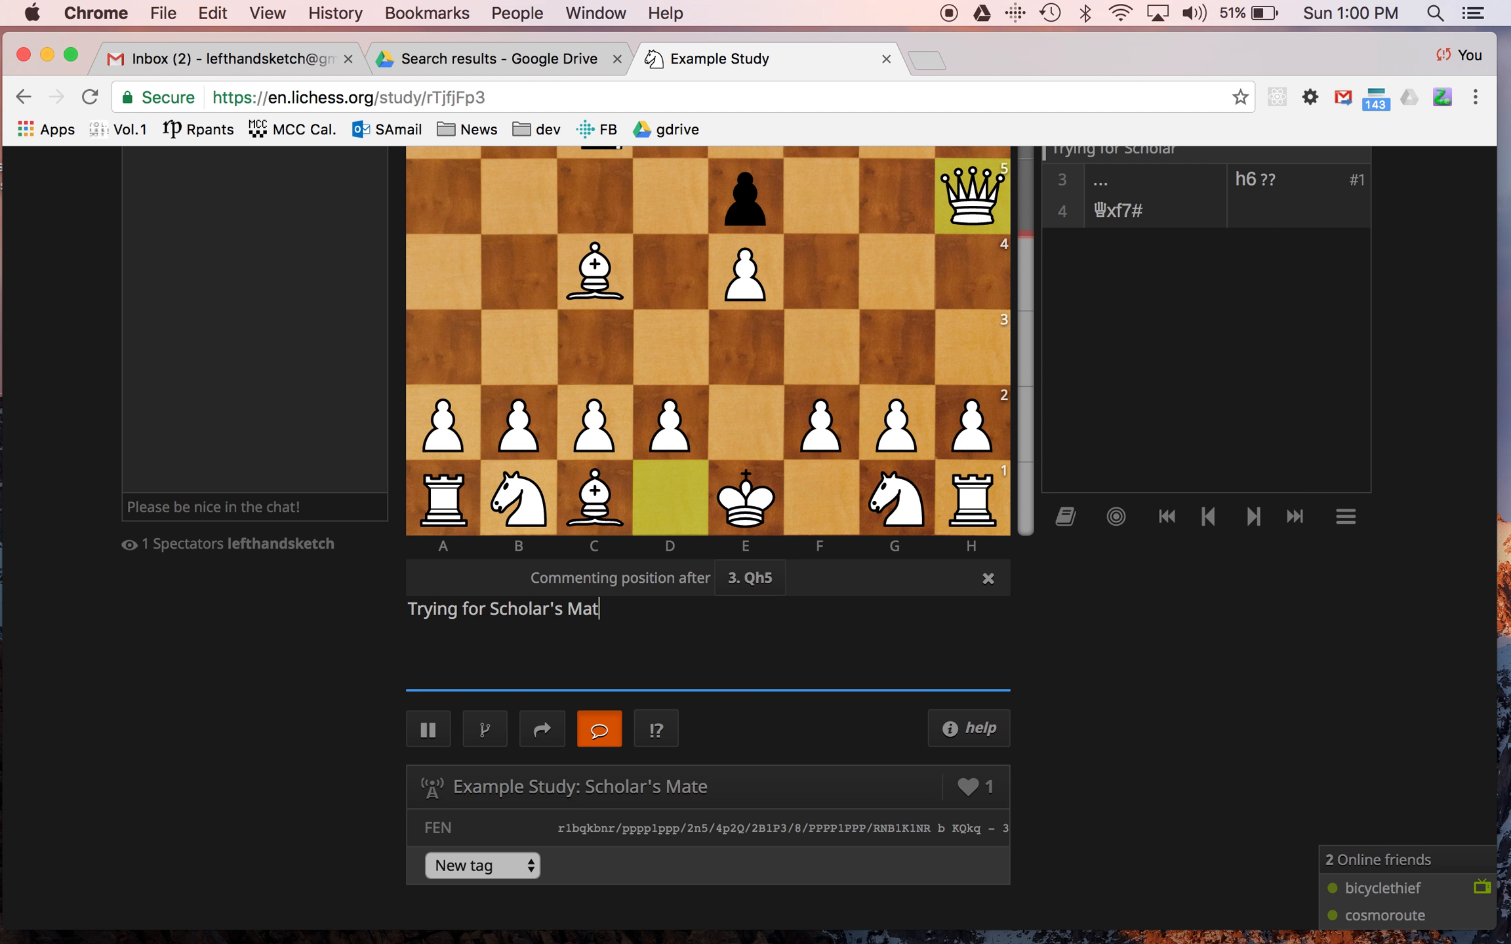
type("e.")
left_click(991, 579)
Step backward and forward through the moves around 3. Qh5 to review its comment, ending on the position after 3. Qh5
scroll(1254, 664, "up", 3)
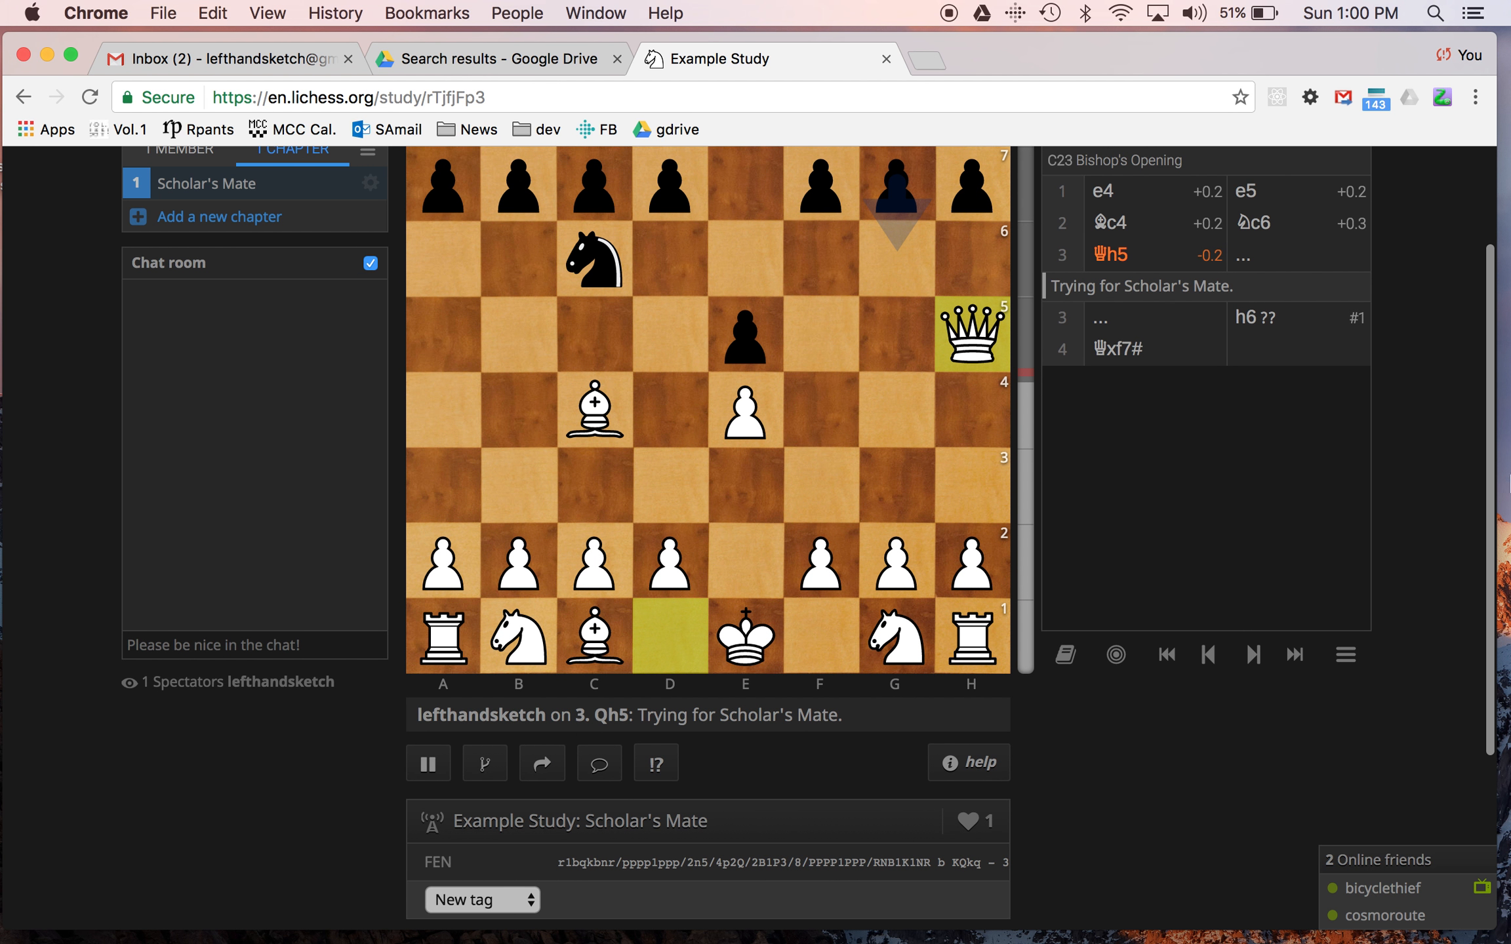
scroll(1406, 534, "up", 3)
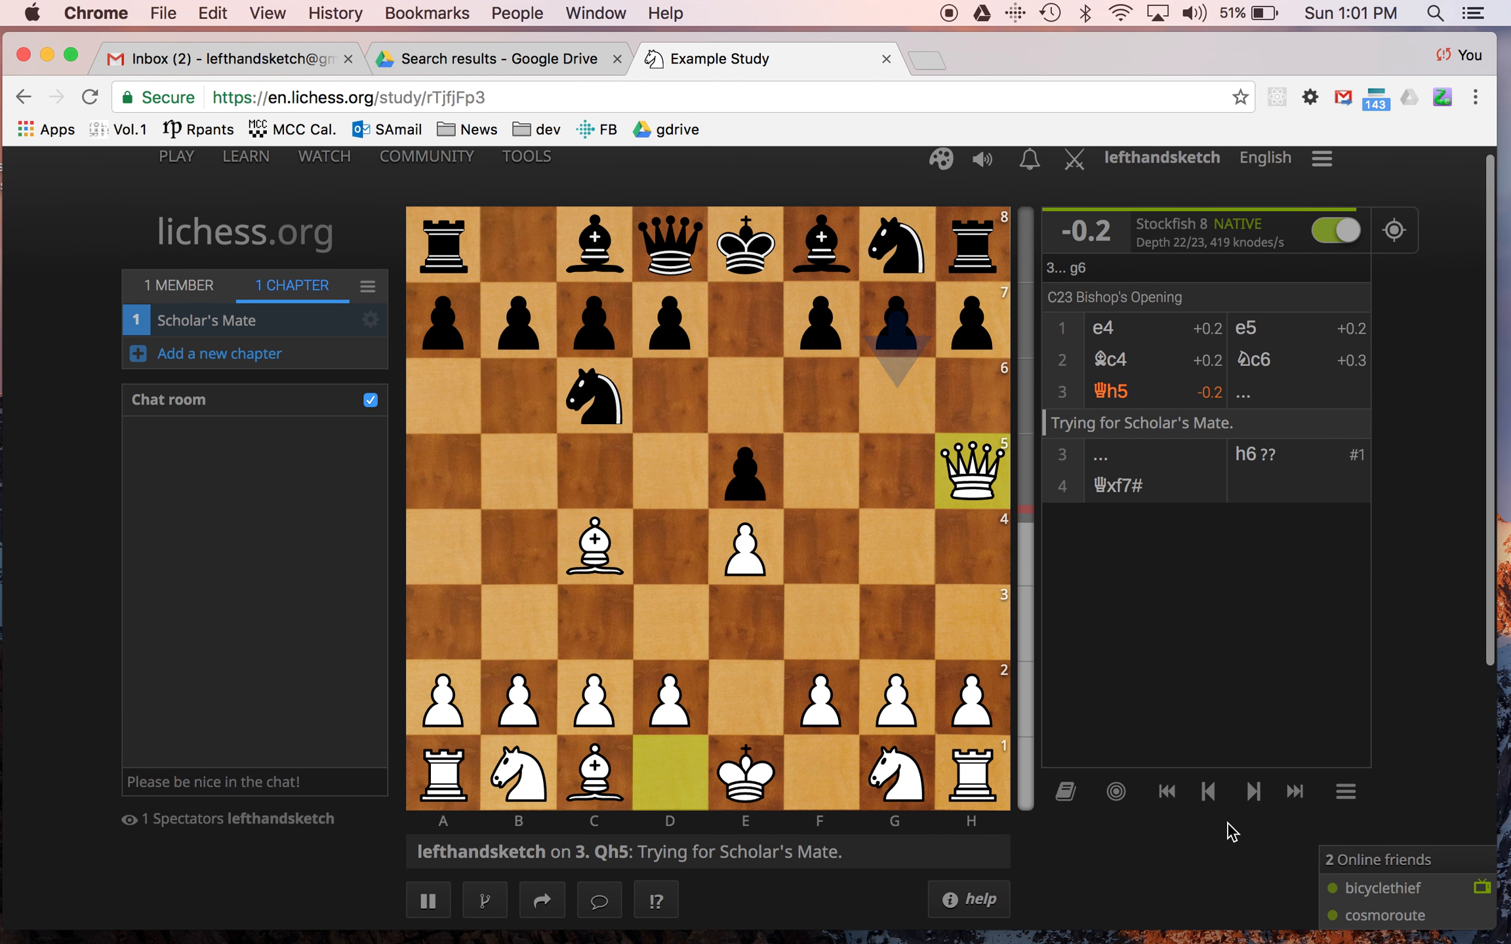
left_click(1210, 793)
left_click(1210, 793)
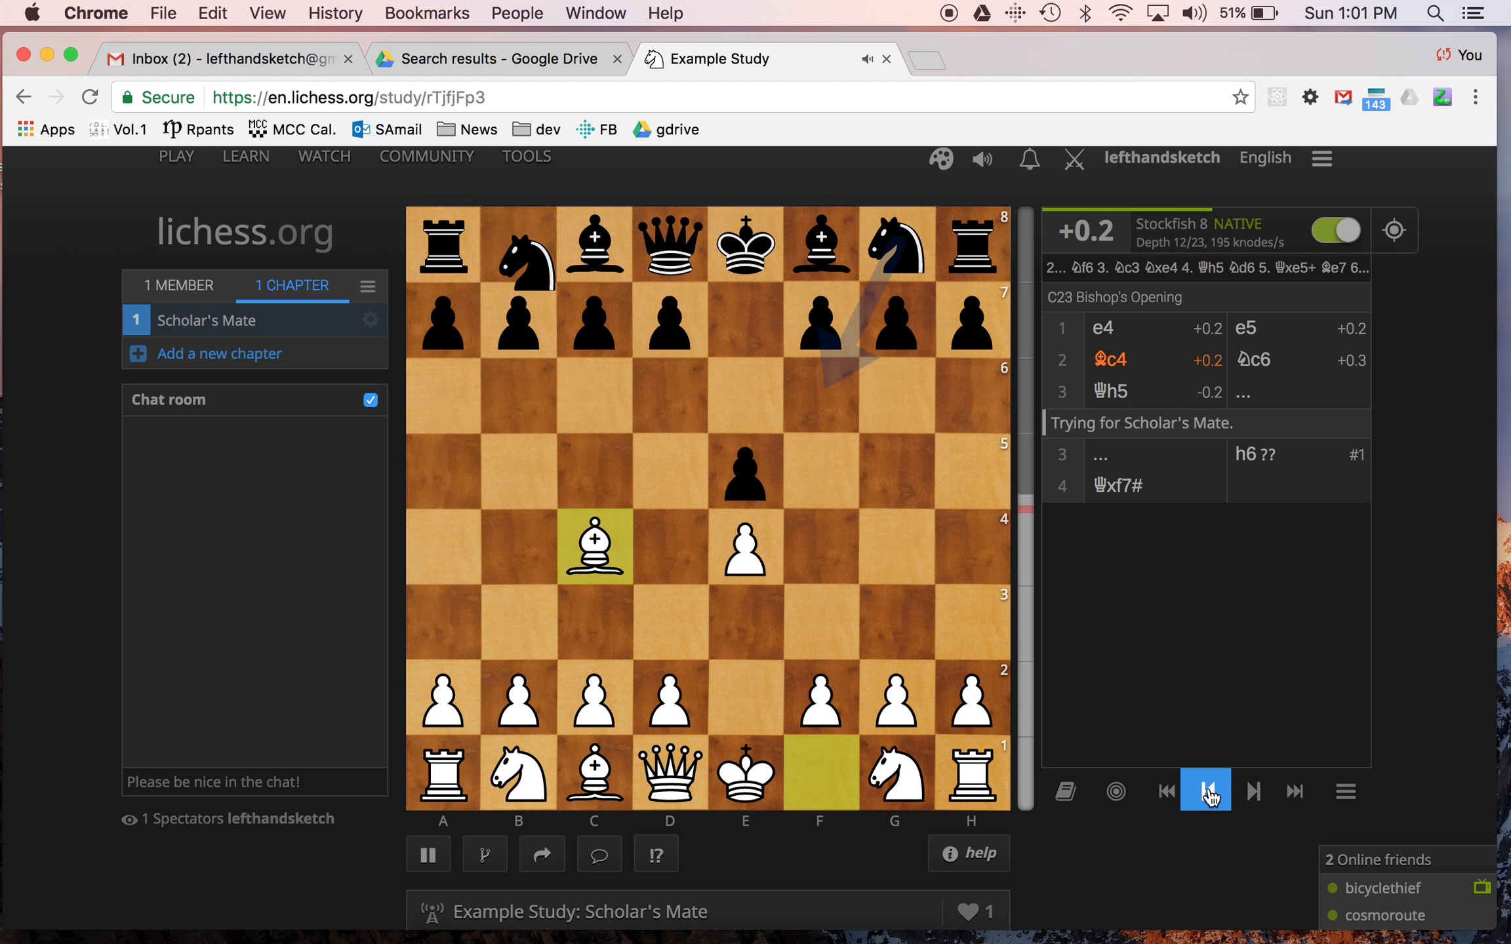
left_click(1254, 798)
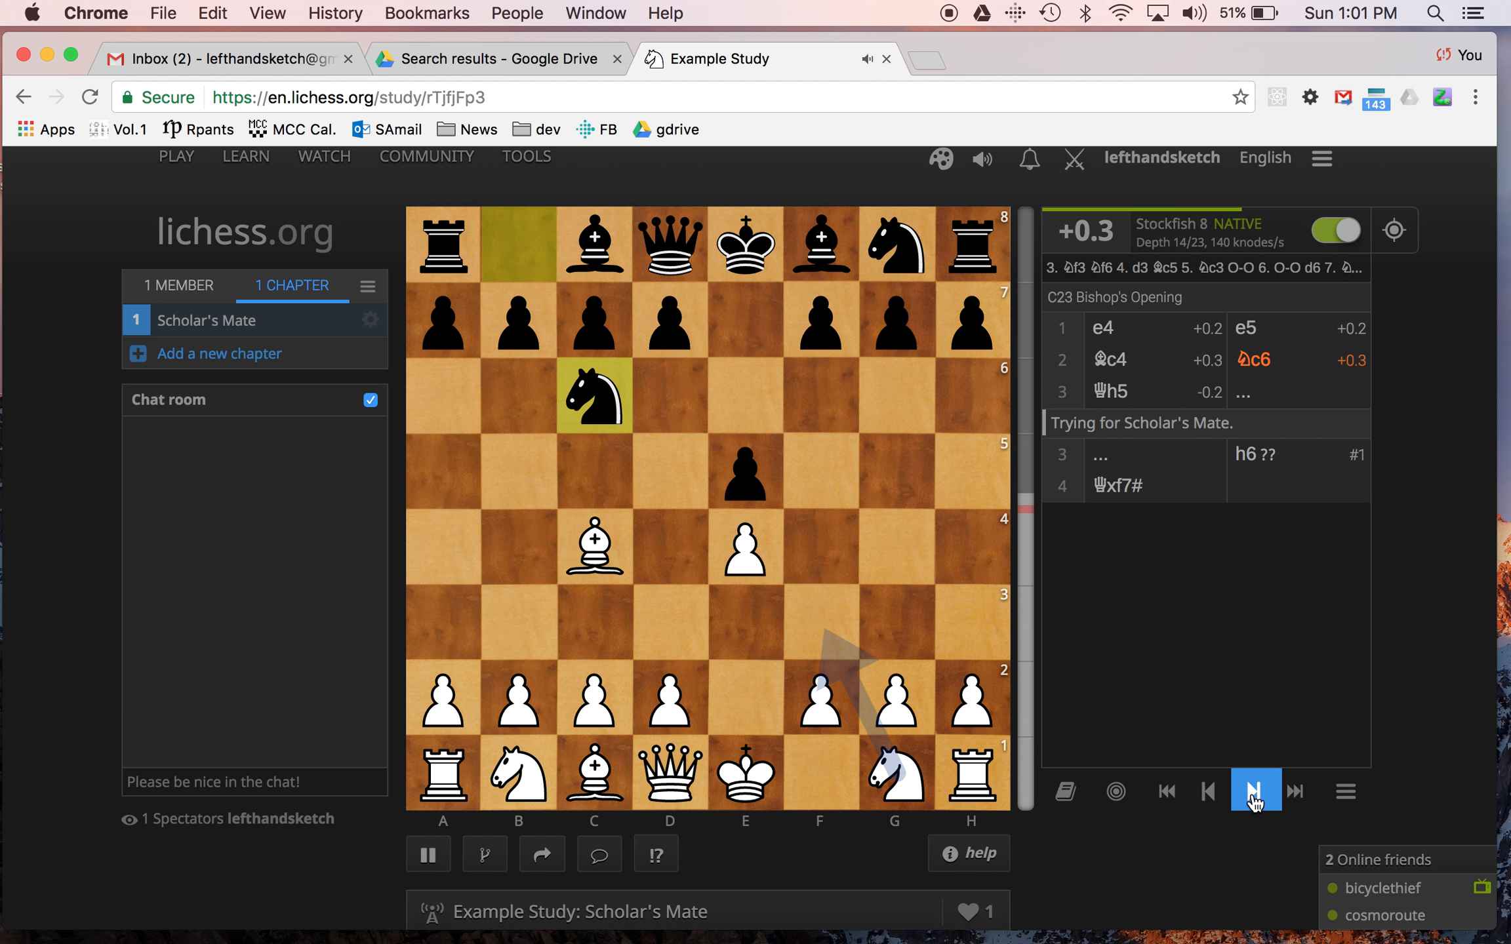
left_click(1254, 798)
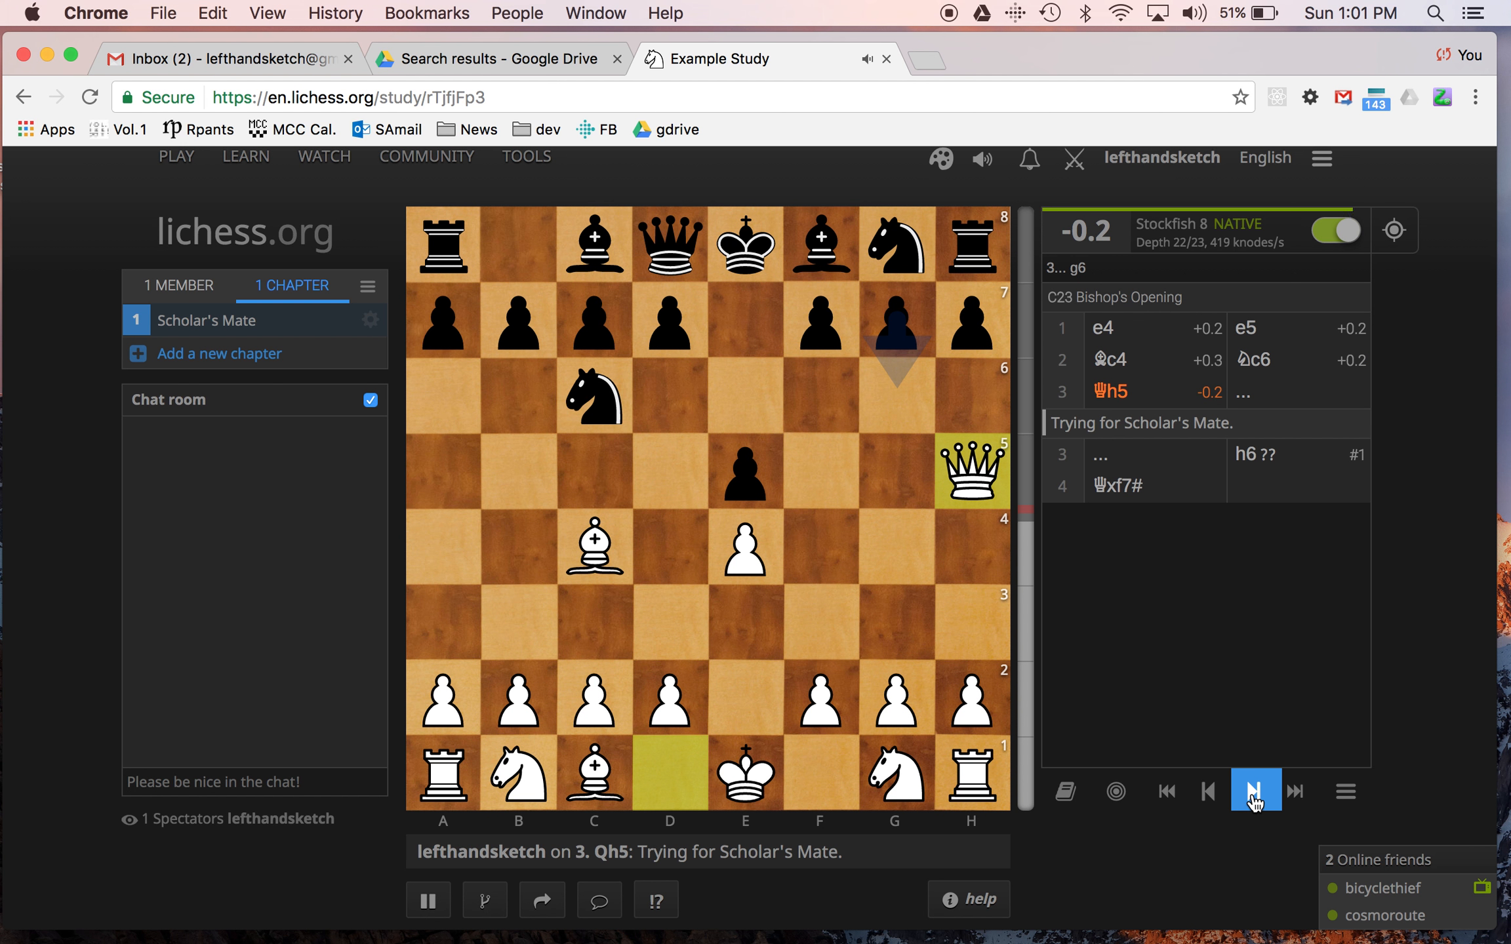
left_click(1255, 799)
left_click(1207, 796)
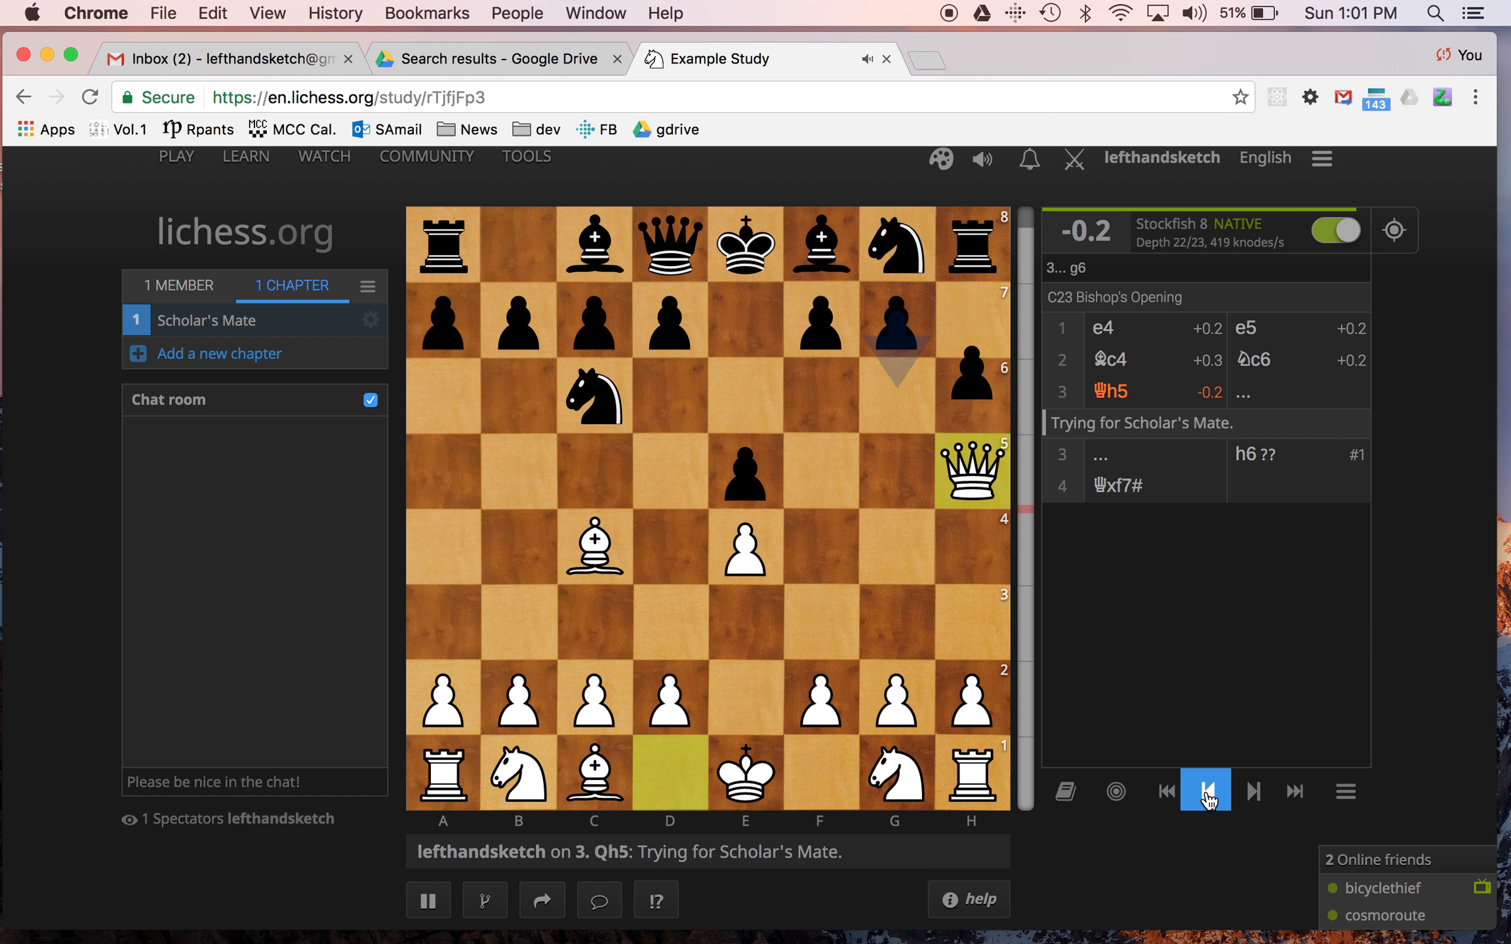
Add an alternative line after 3. Qh5 by playing 3... g6 4. Qf3 Nf6
left_click_drag(897, 324, 899, 390)
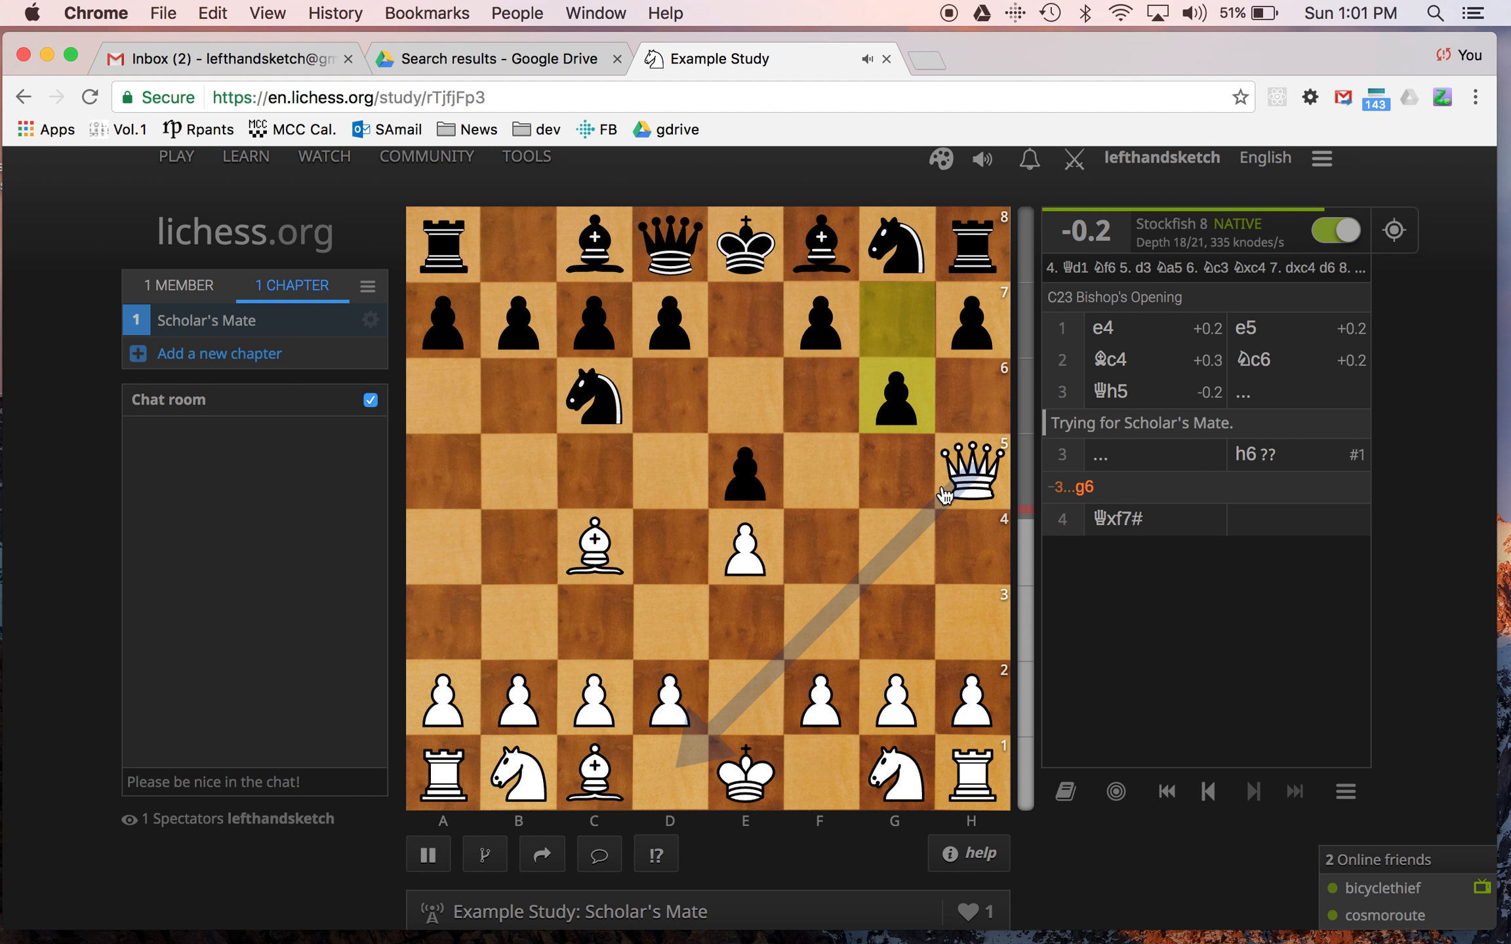
left_click_drag(967, 474, 827, 620)
left_click_drag(899, 246, 831, 415)
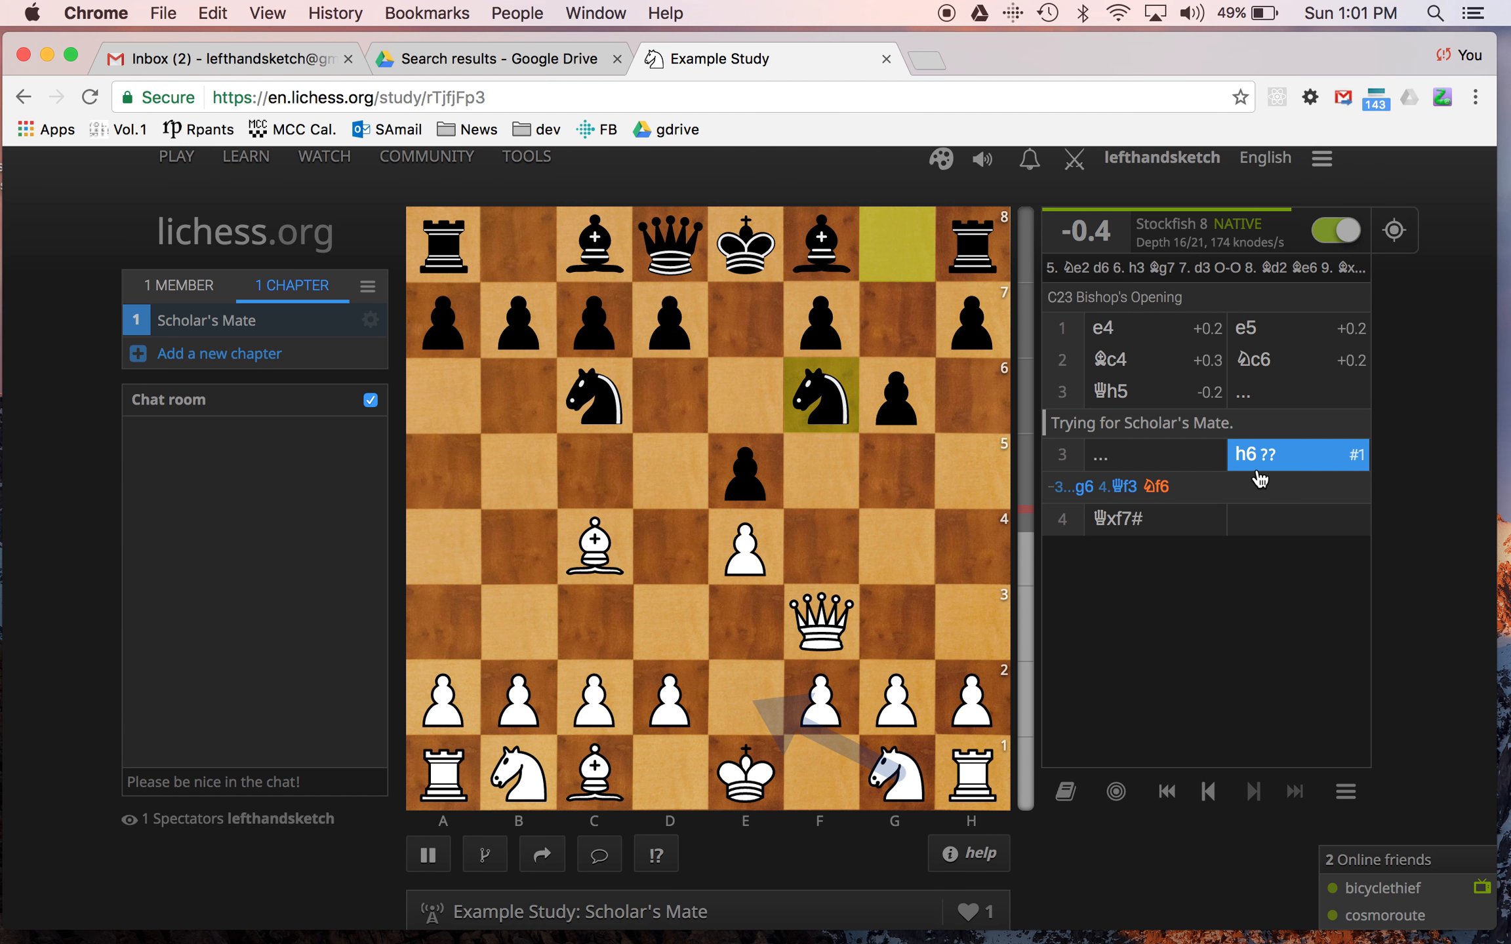
Promote the 3... g6 variation above 3... h6, and view the positions after 4. Qf3, 4... Nf6 and the 3... h6 sideline
right_click(1089, 488)
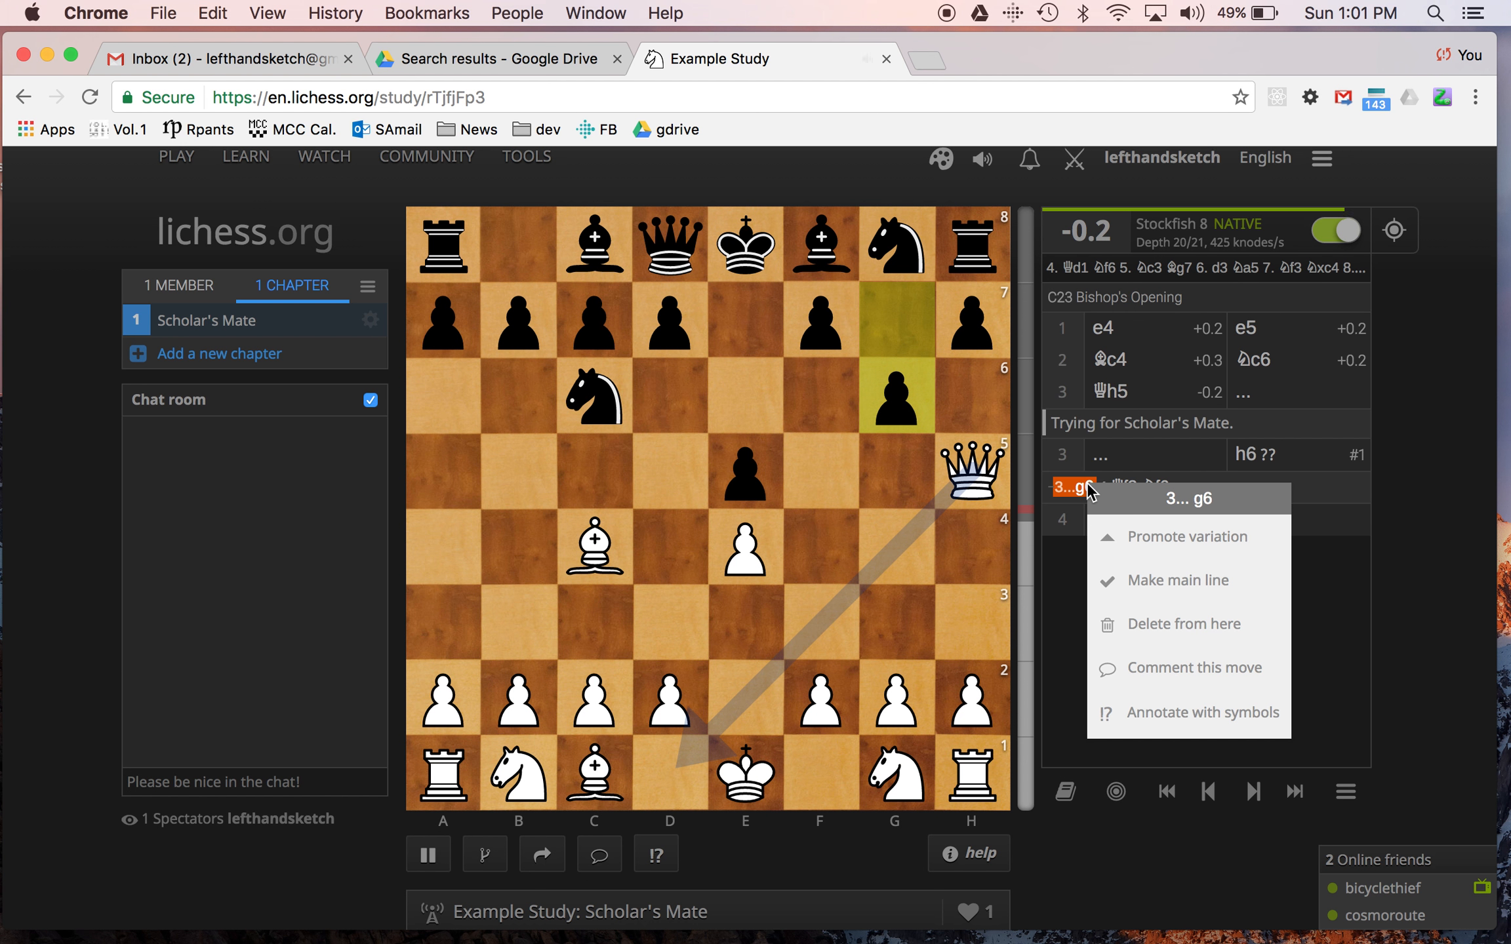
left_click(1115, 537)
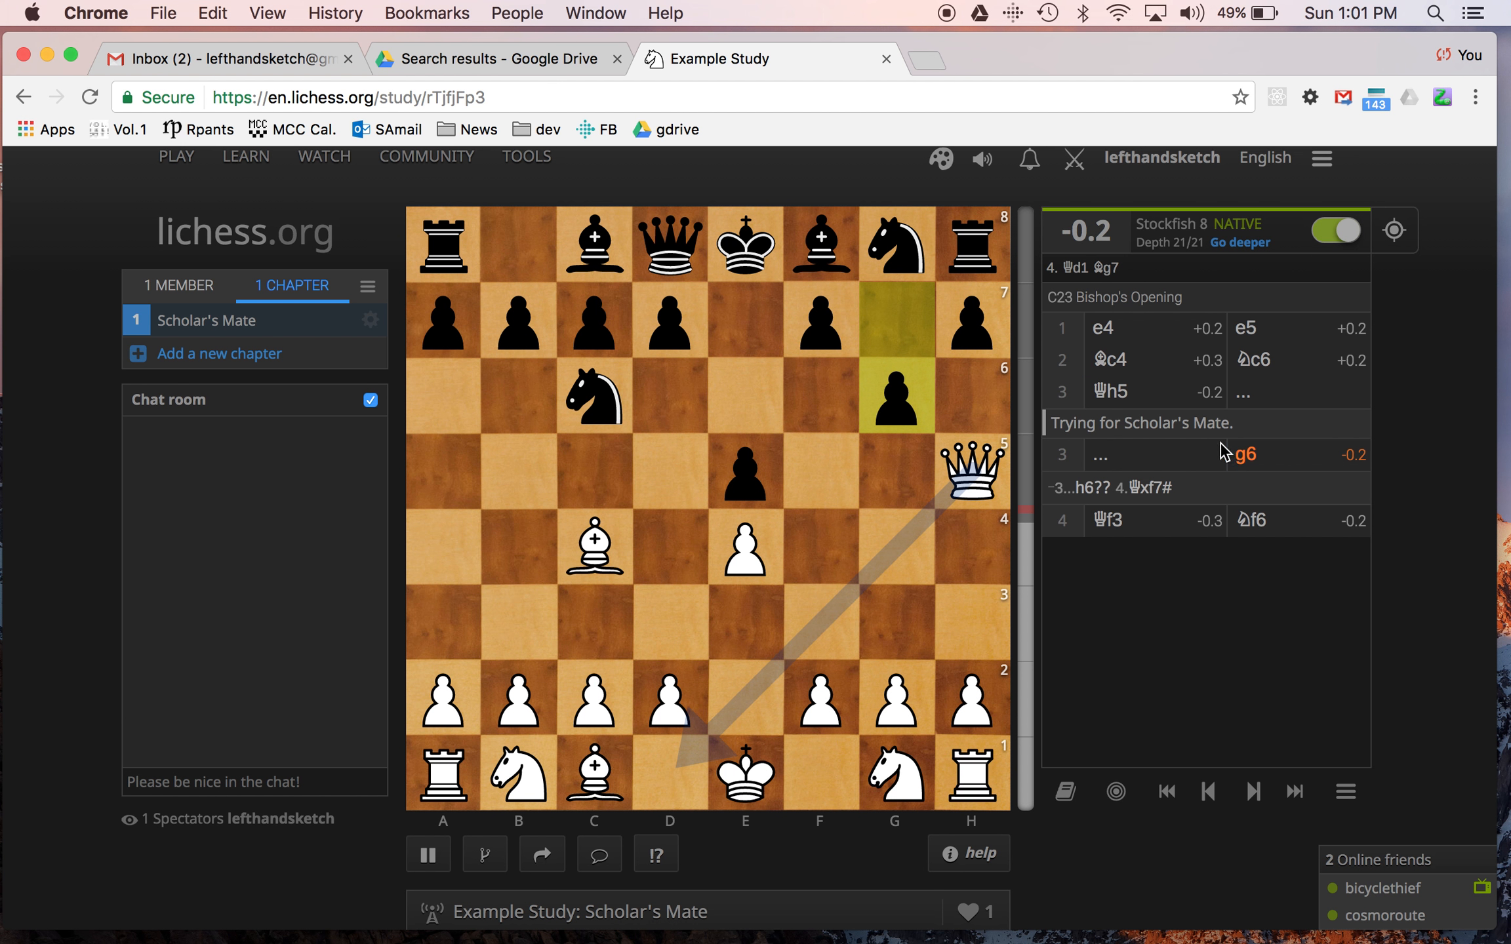
left_click(1140, 521)
left_click(1259, 523)
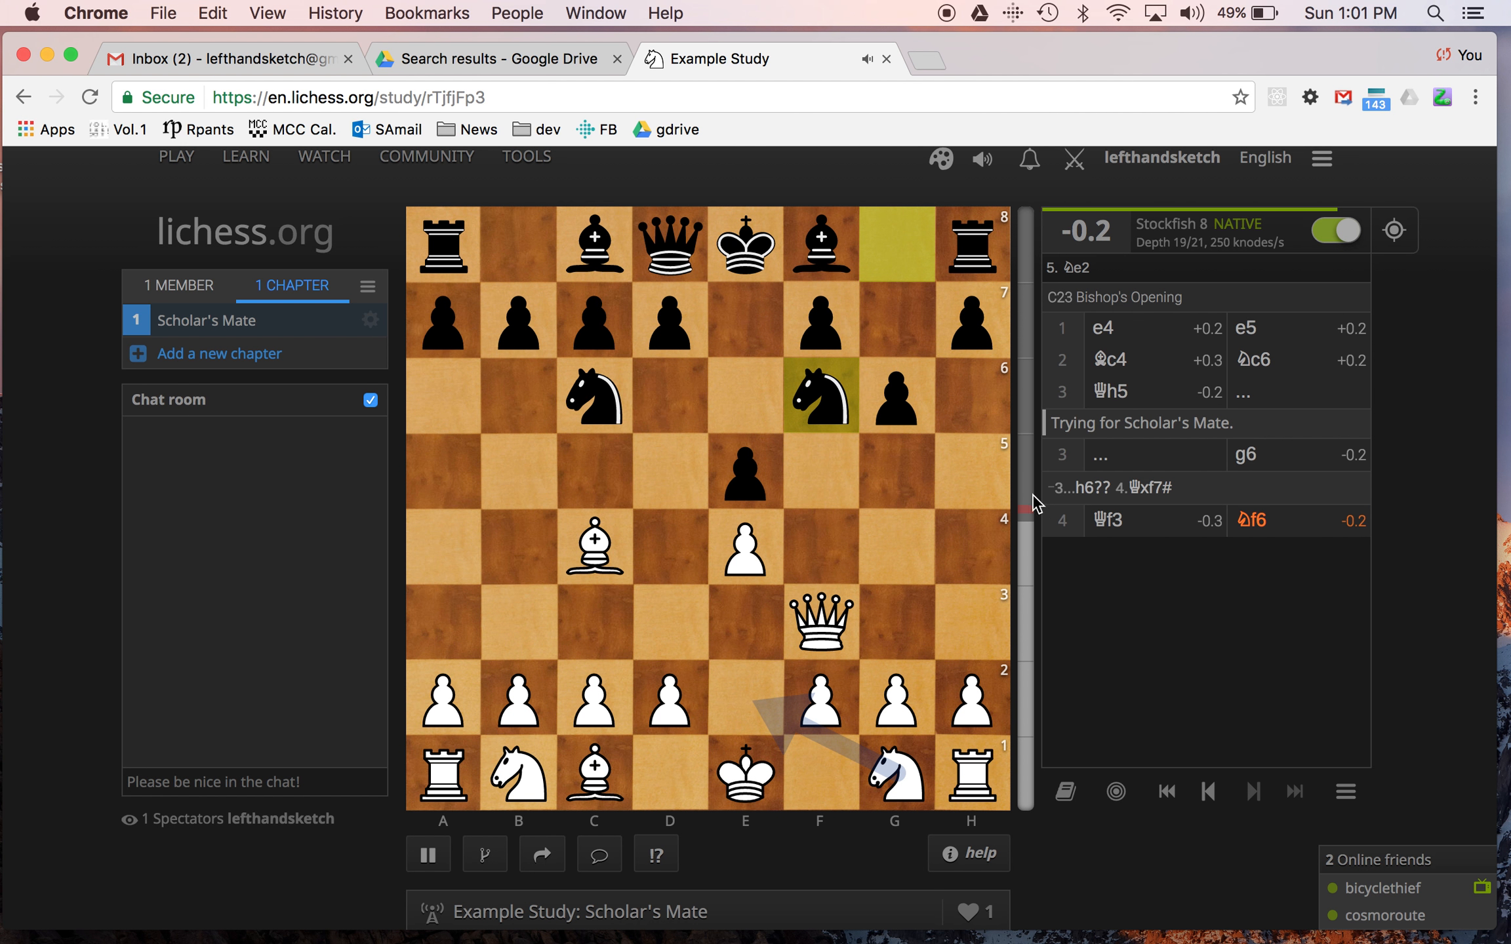
left_click(1101, 496)
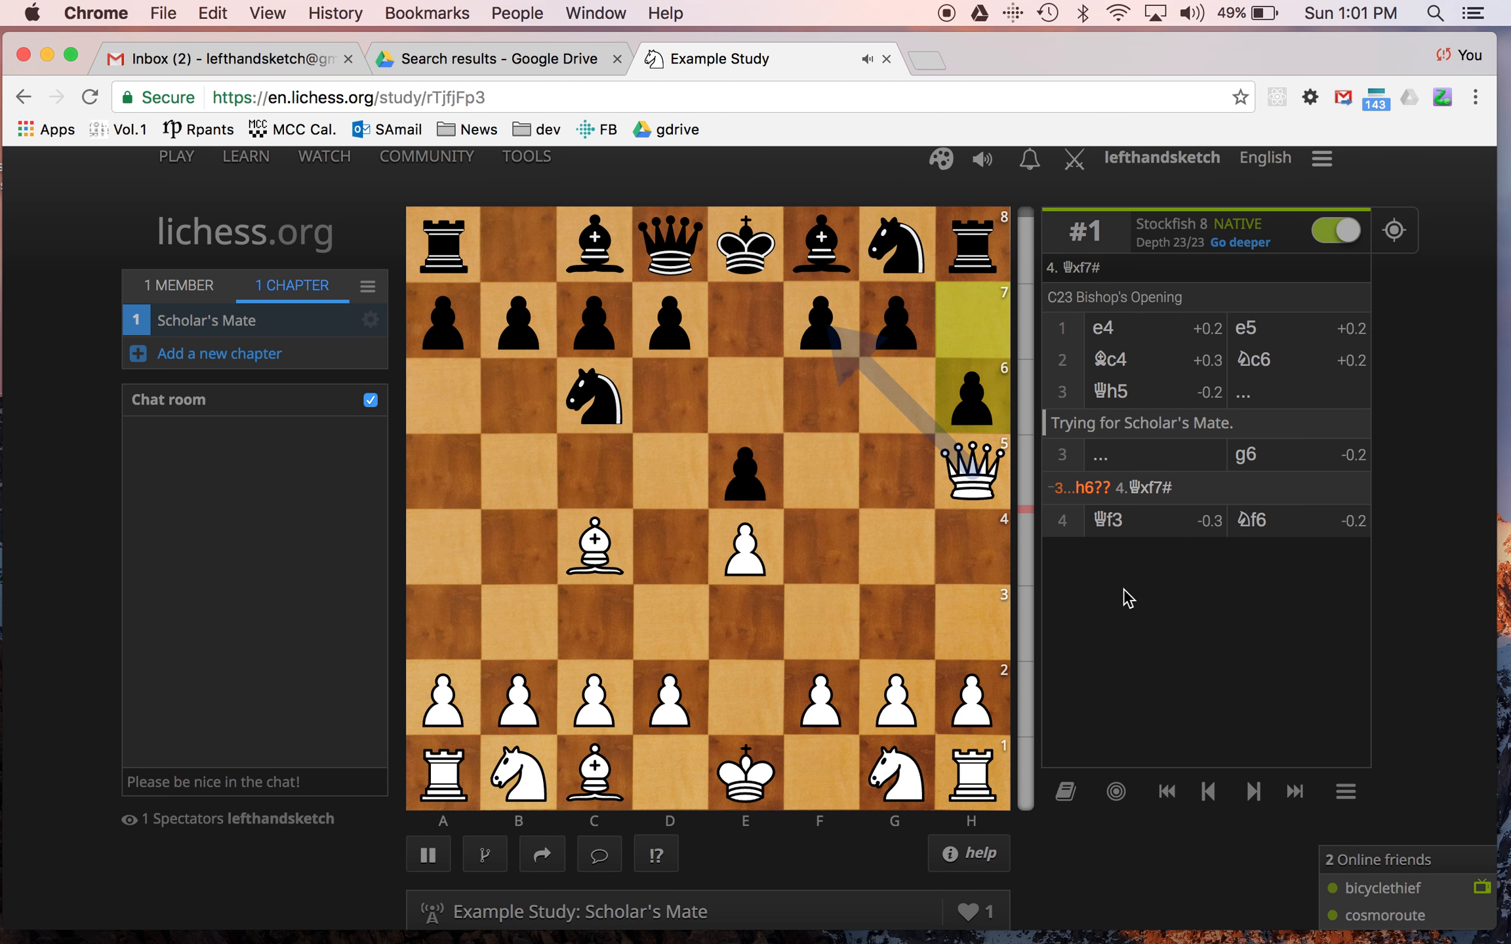
Delete the 3... h6?? sideline from the chapter and go back to the starting position
key("Left")
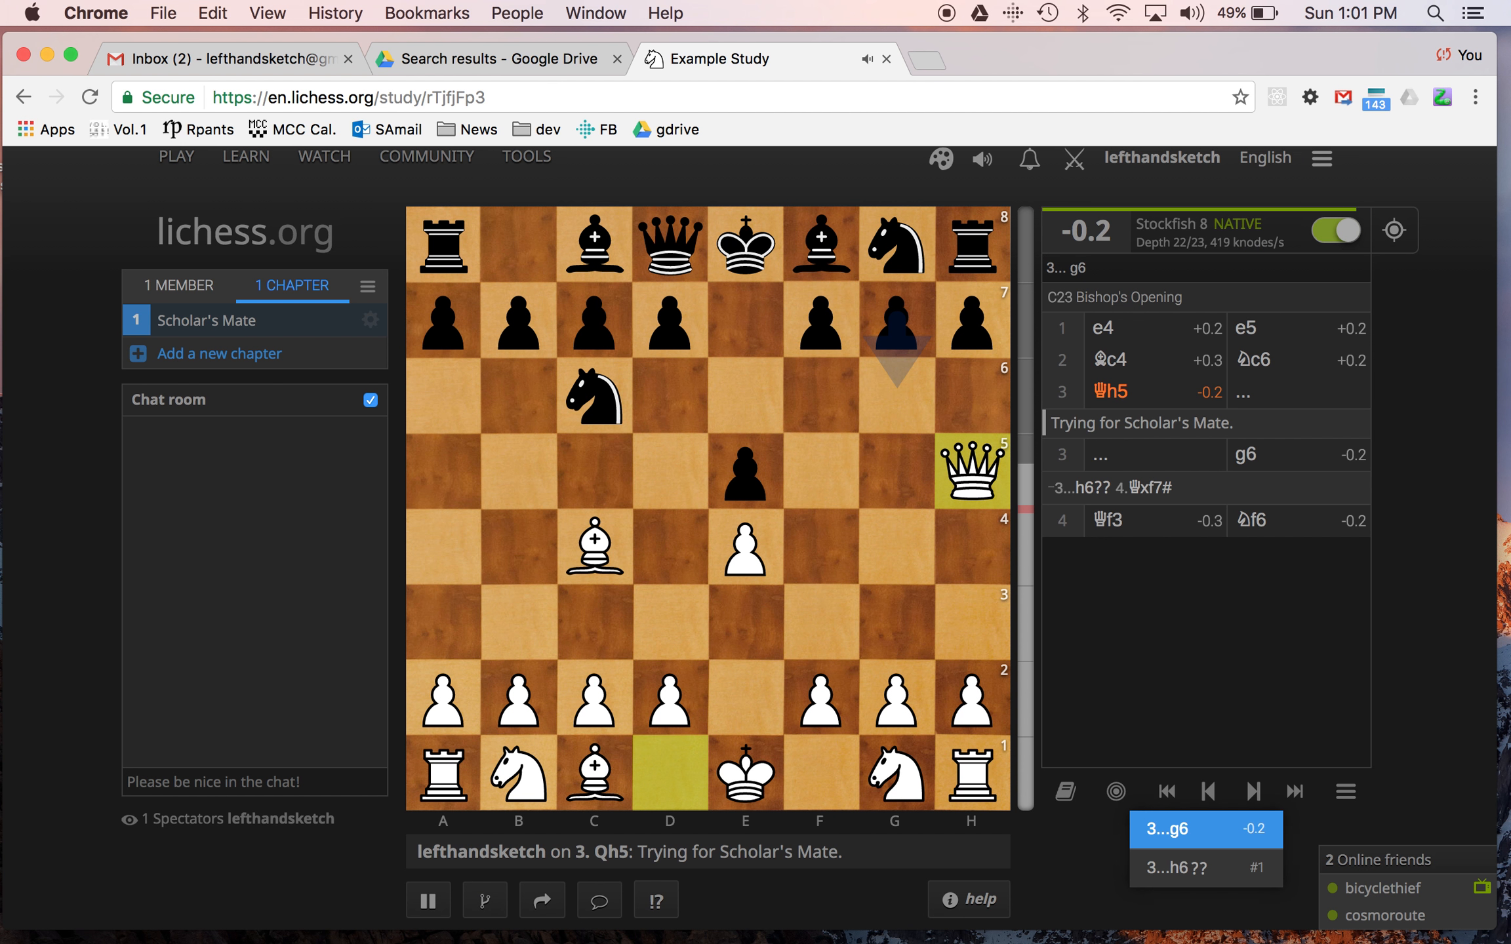
left_click(1089, 490)
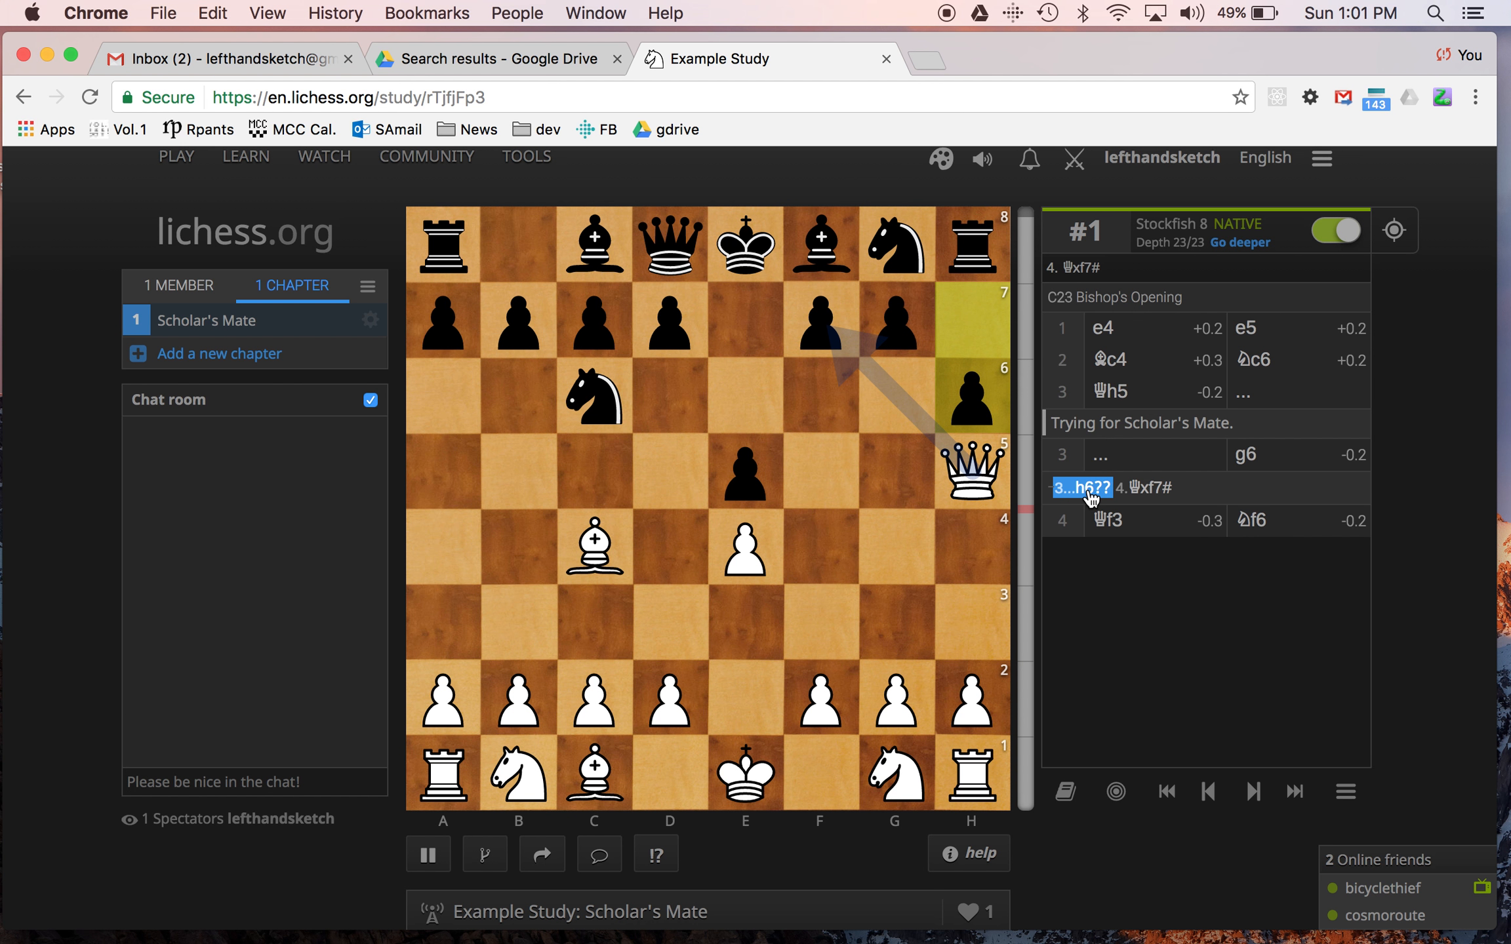
right_click(1091, 497)
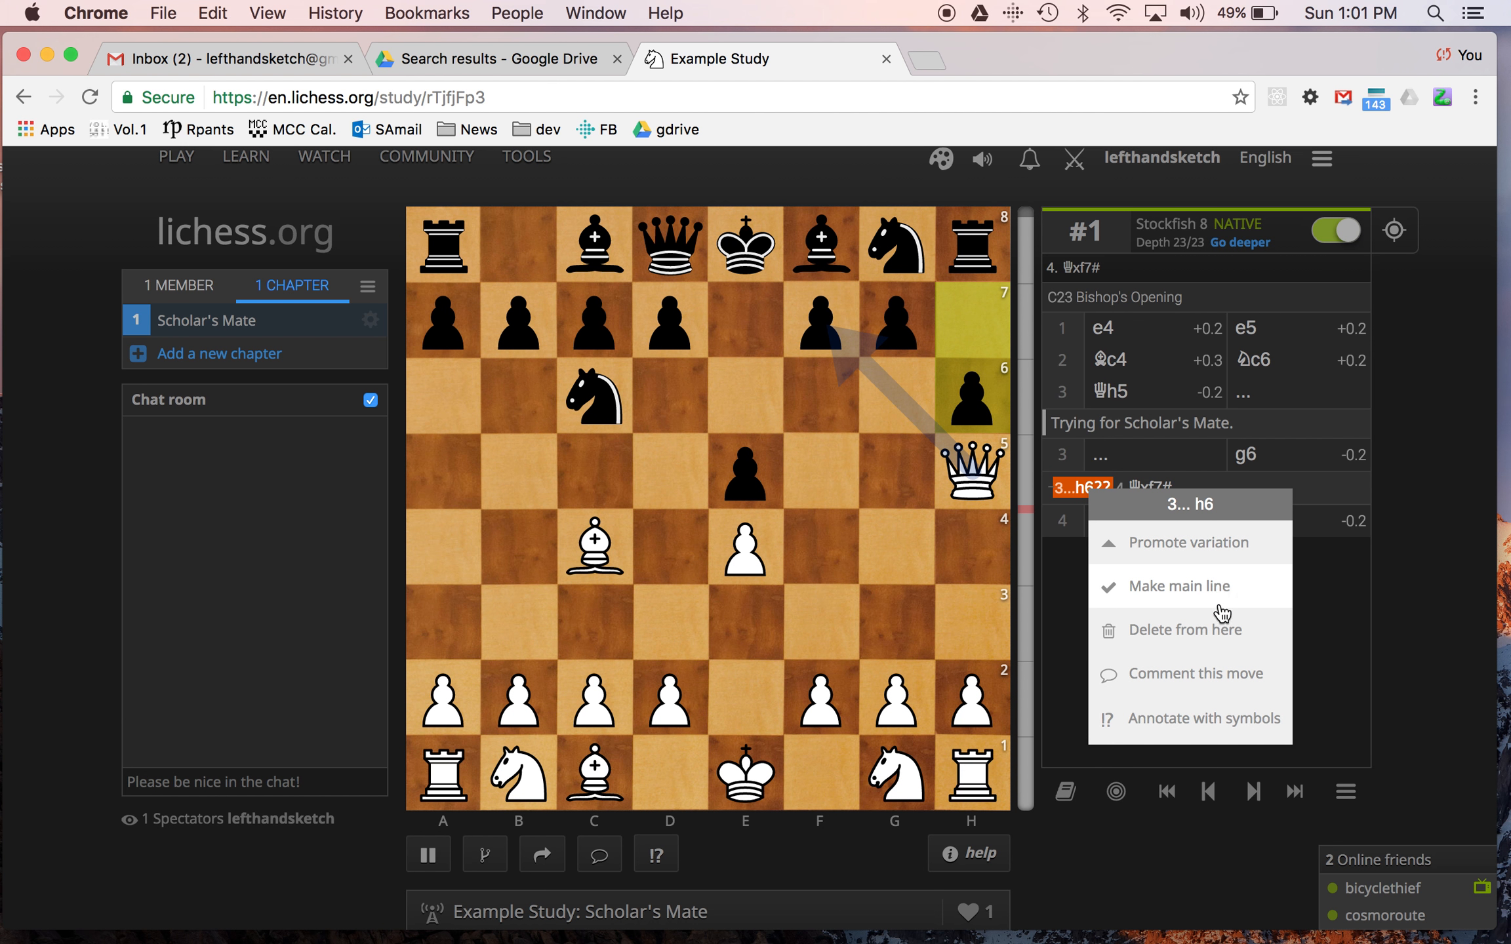
left_click(1244, 635)
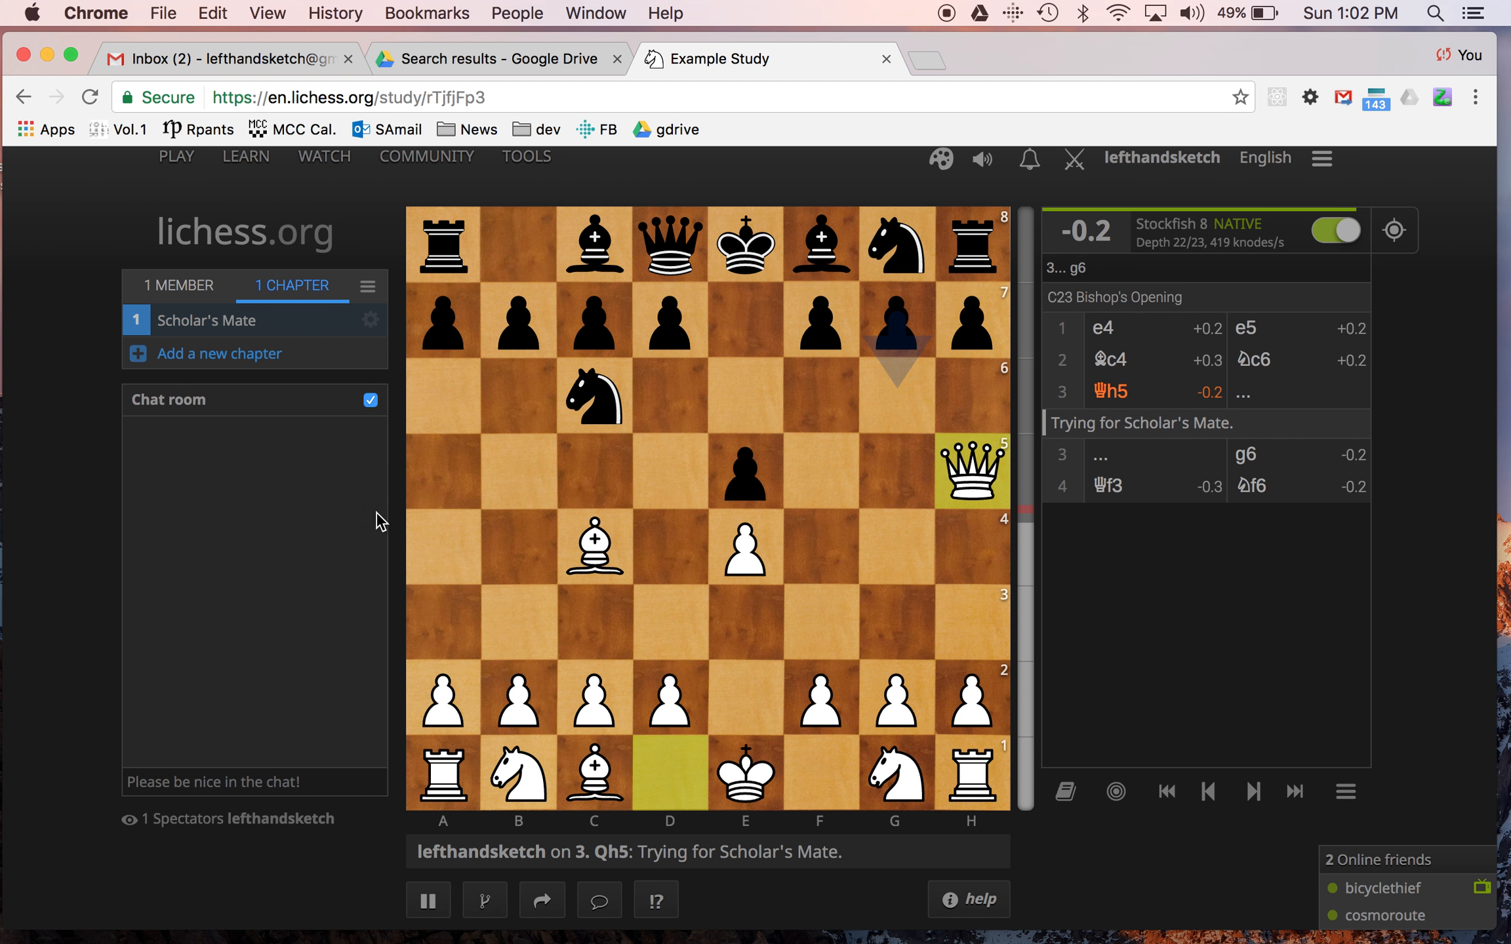
key("Left")
key("Left")
key("Left")
key("Left")
key("Left")
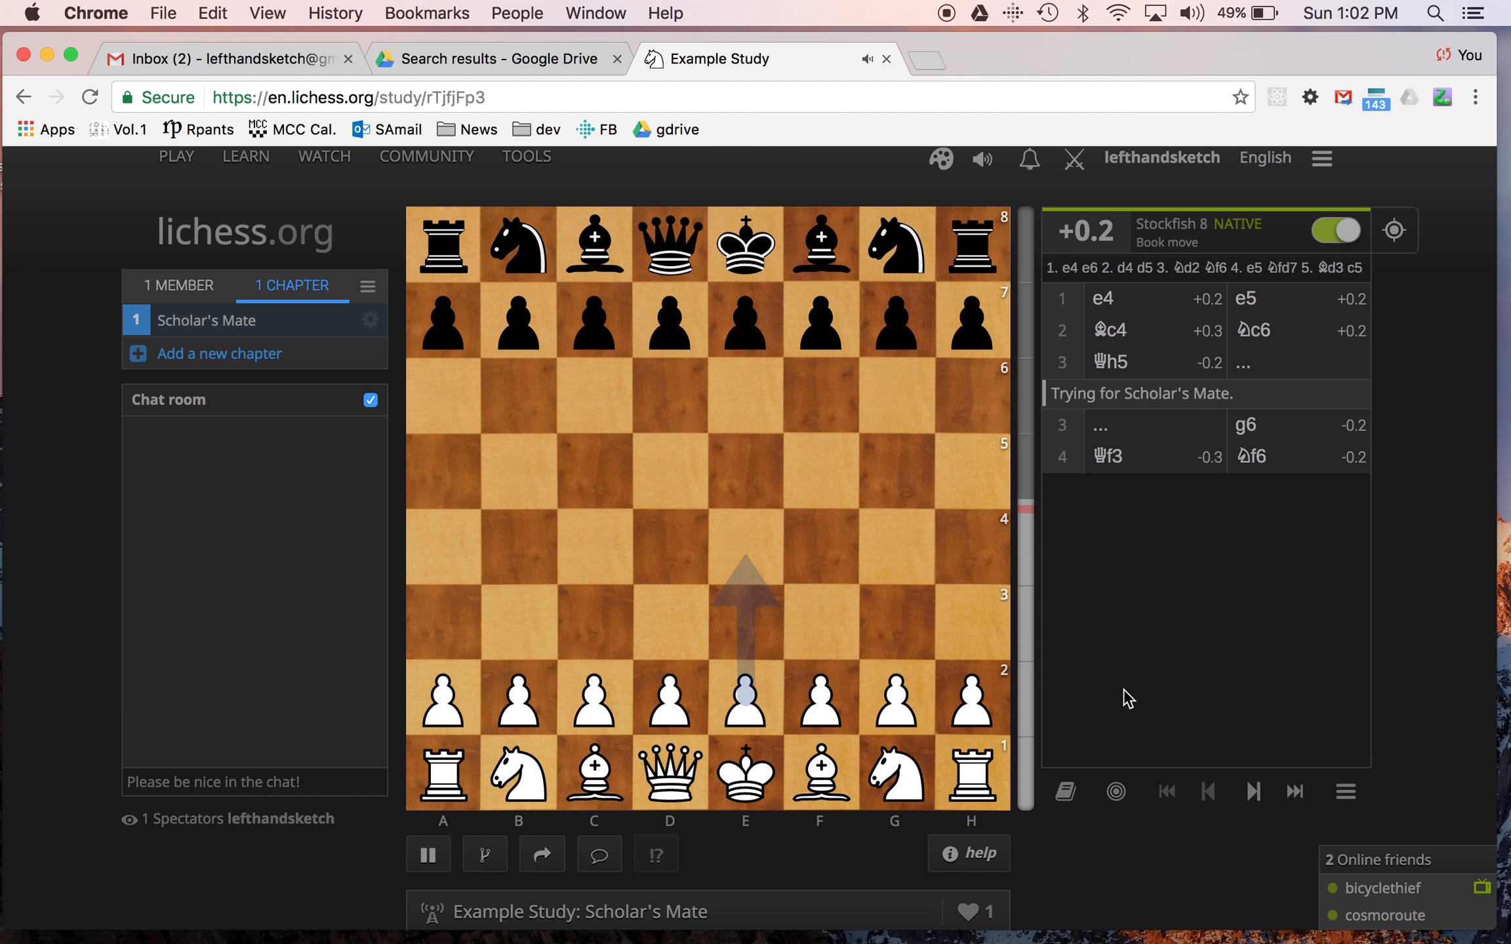
Look over the study page, from the board and move list to the chapter details and the practice-with-computer option
scroll(1126, 698, "down", 3)
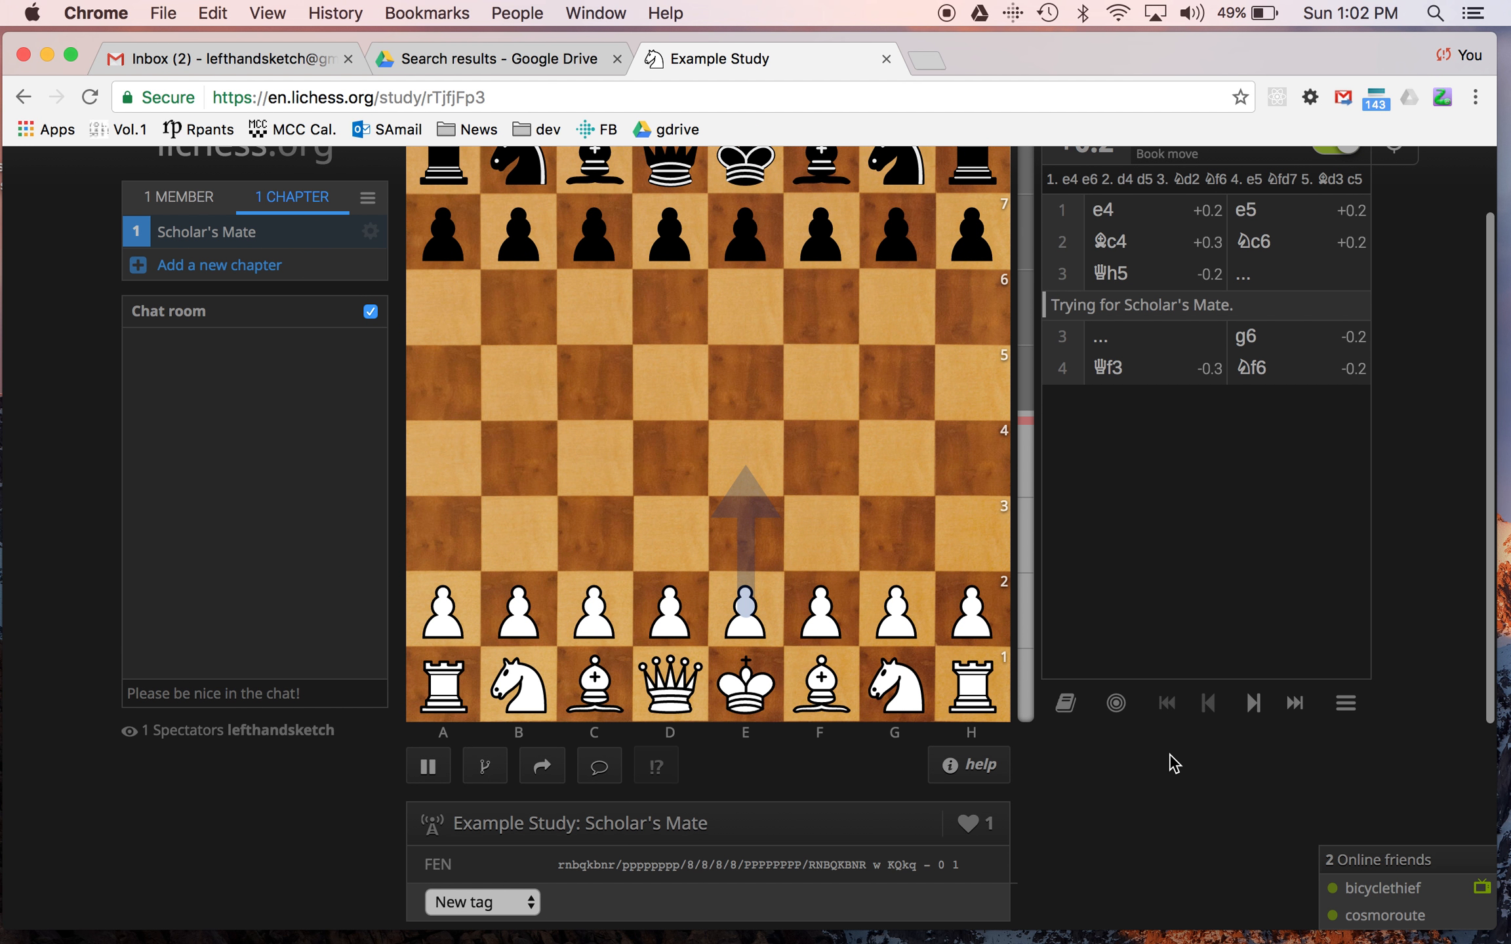
scroll(1175, 807, "up", 3)
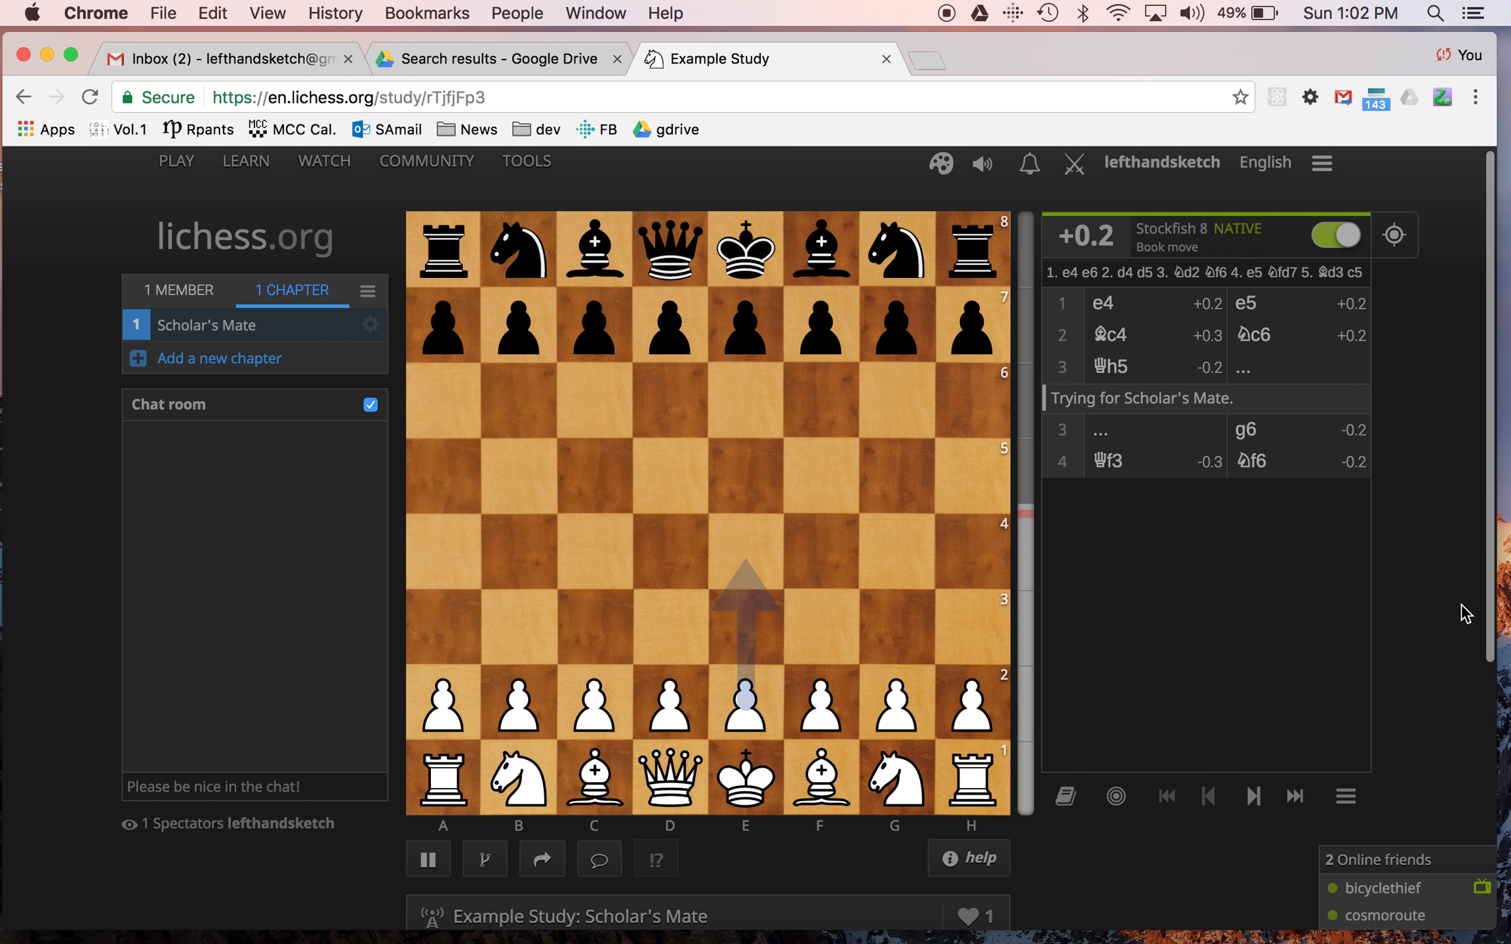
scroll(1429, 662, "down", 3)
scroll(1429, 656, "up", 3)
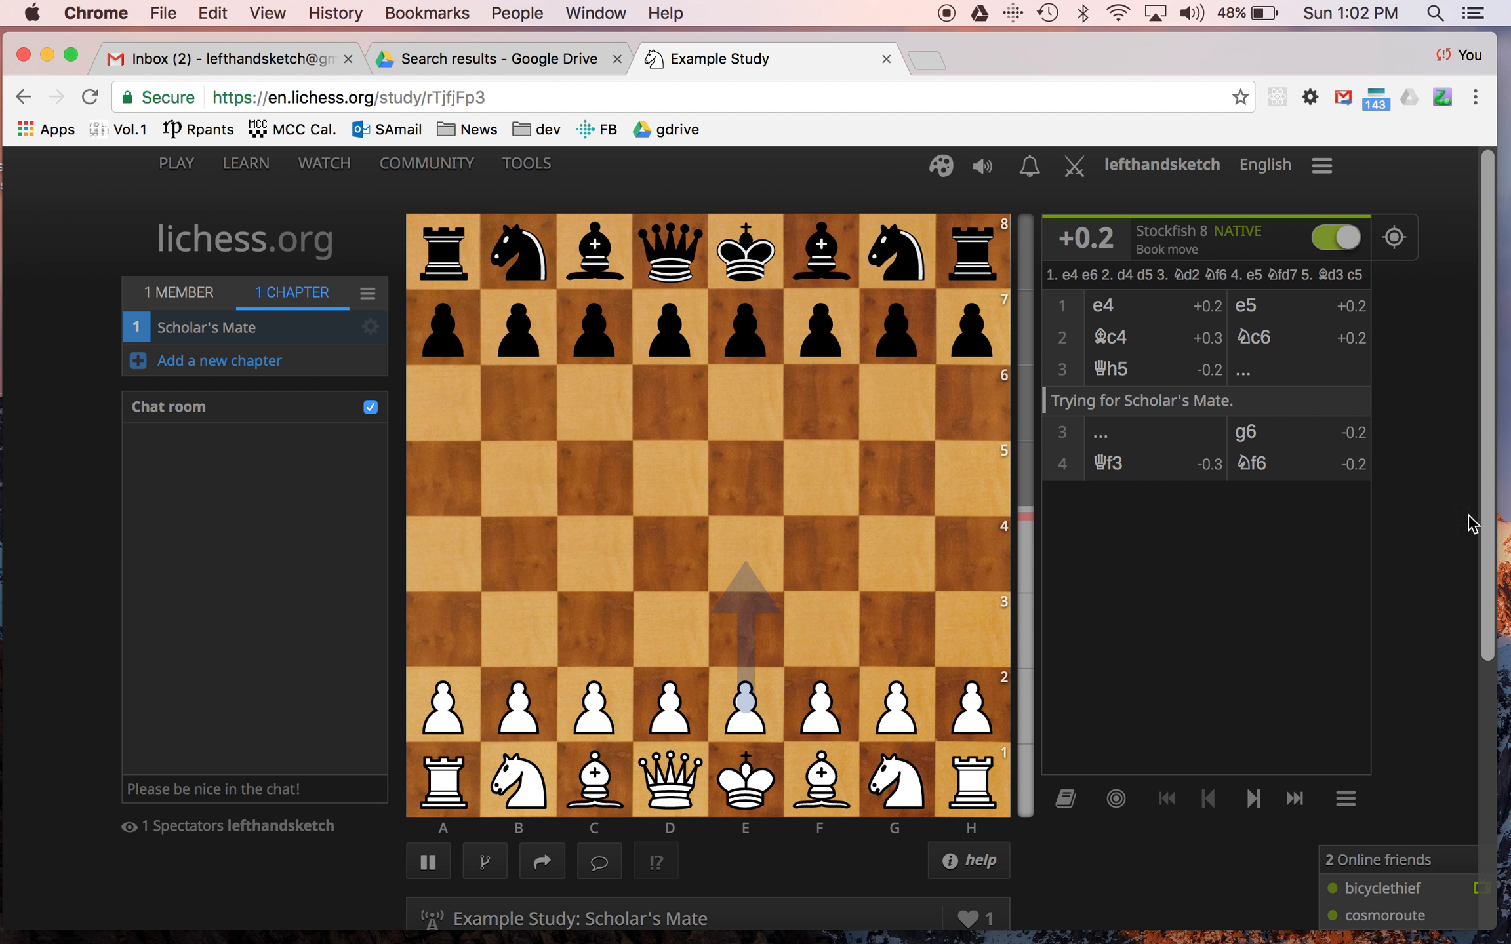
scroll(1386, 520, "down", 3)
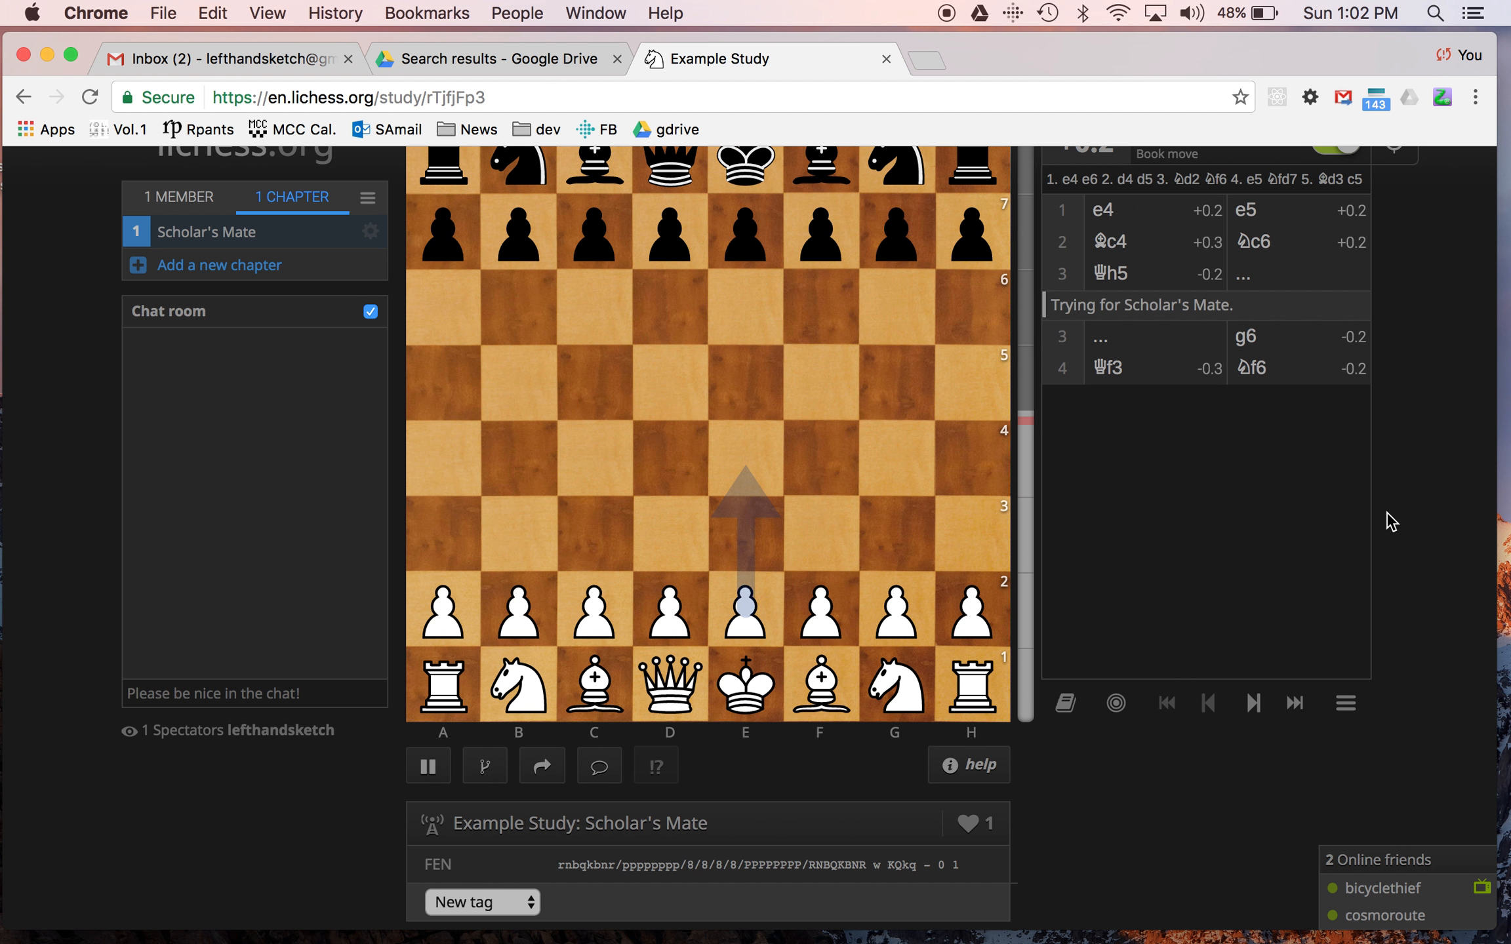
scroll(1387, 520, "down", 1)
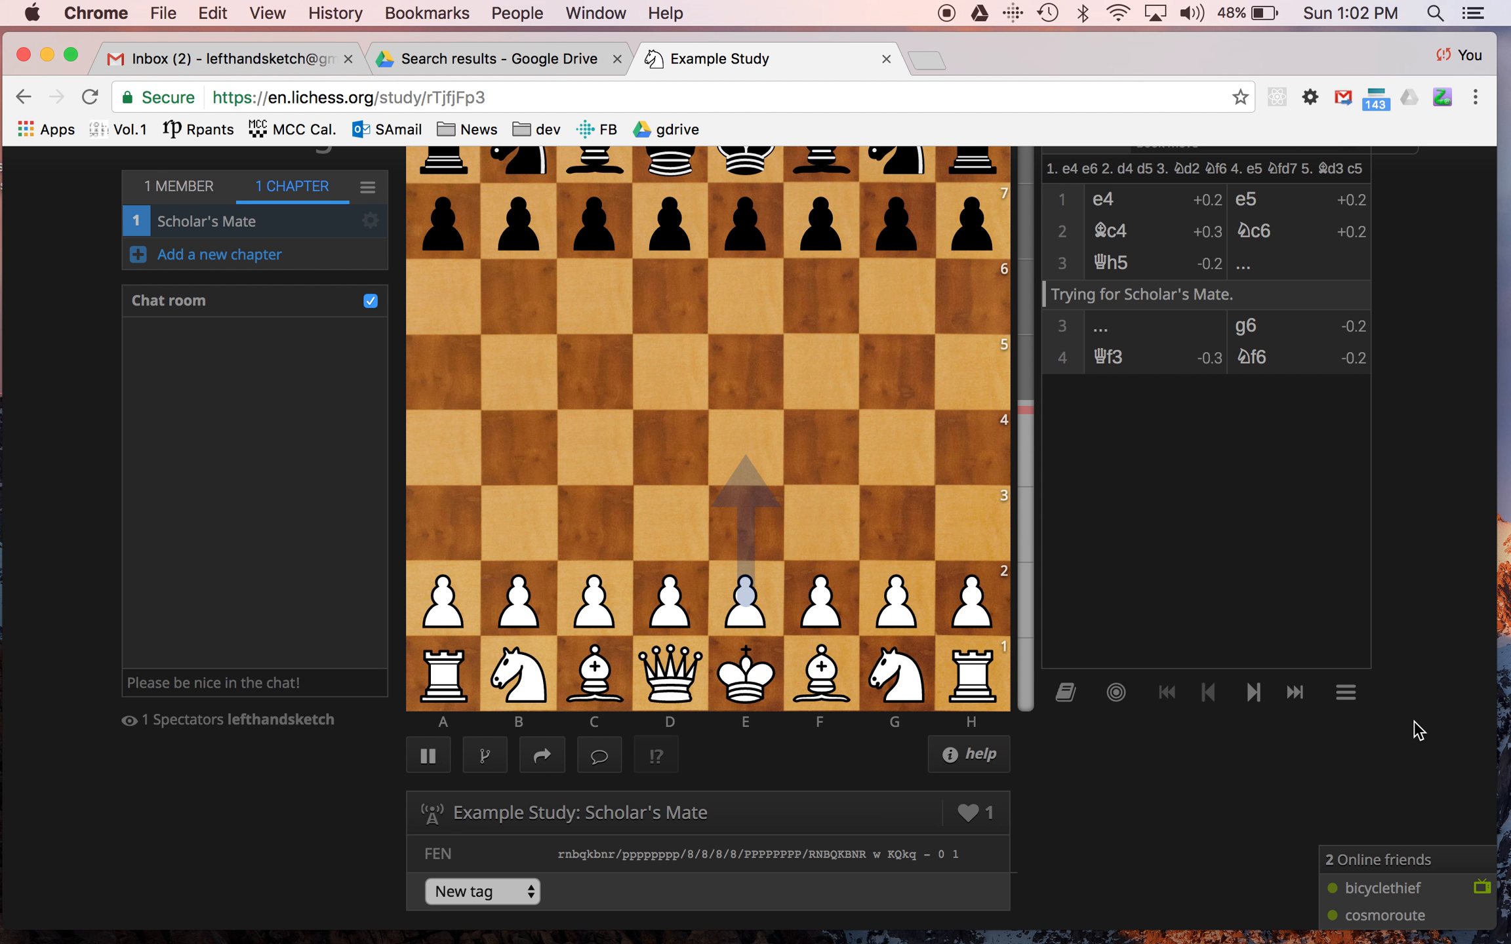
scroll(1417, 731, "up", 3)
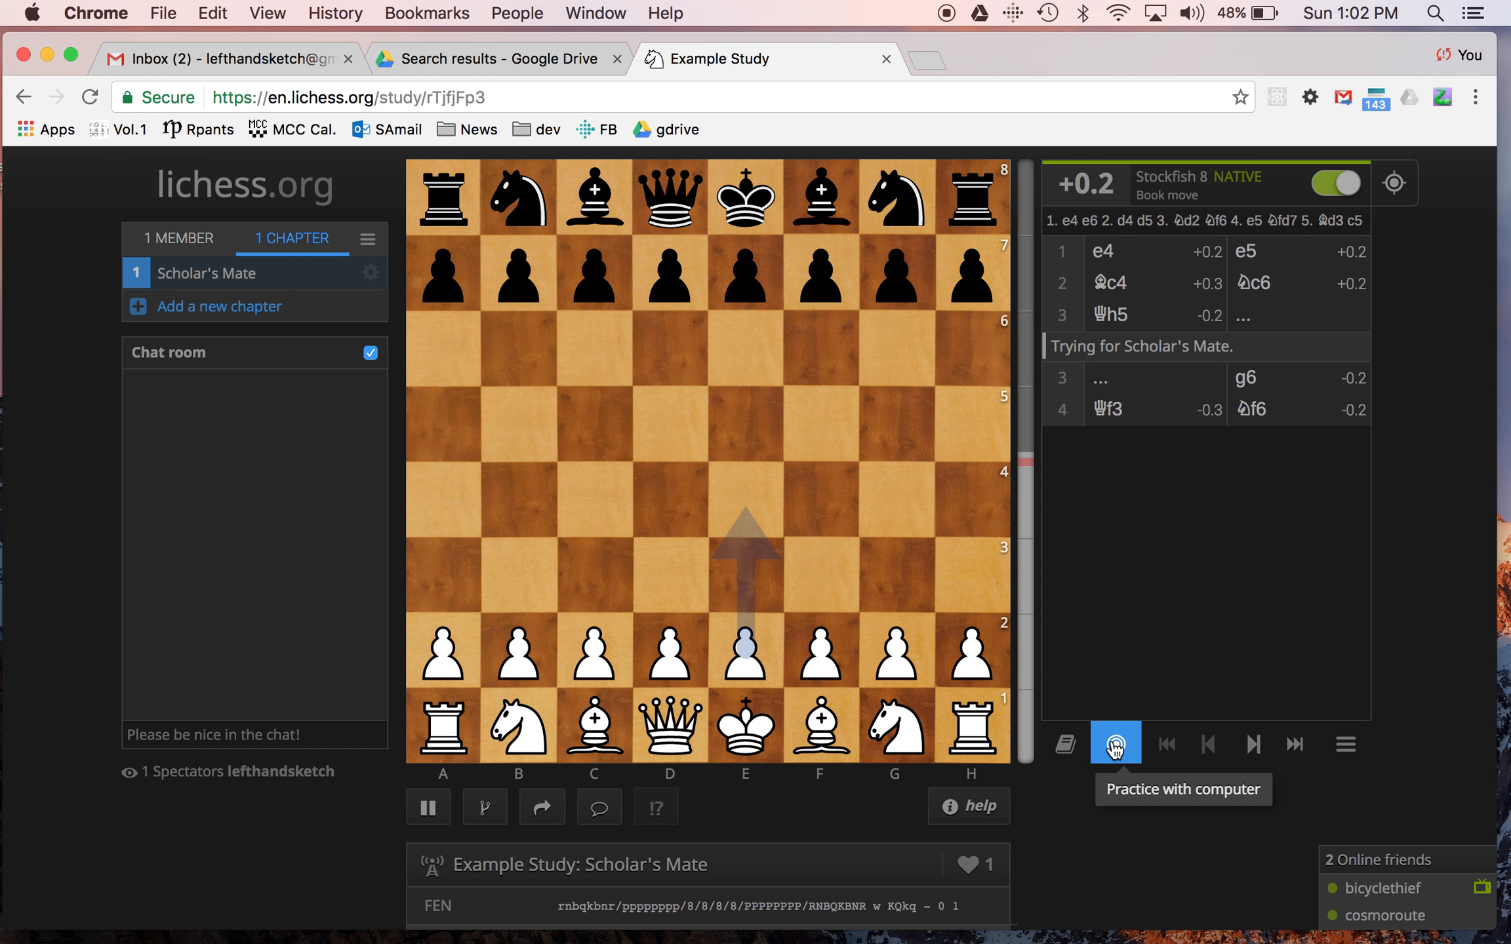
scroll(1426, 675, "up", 2)
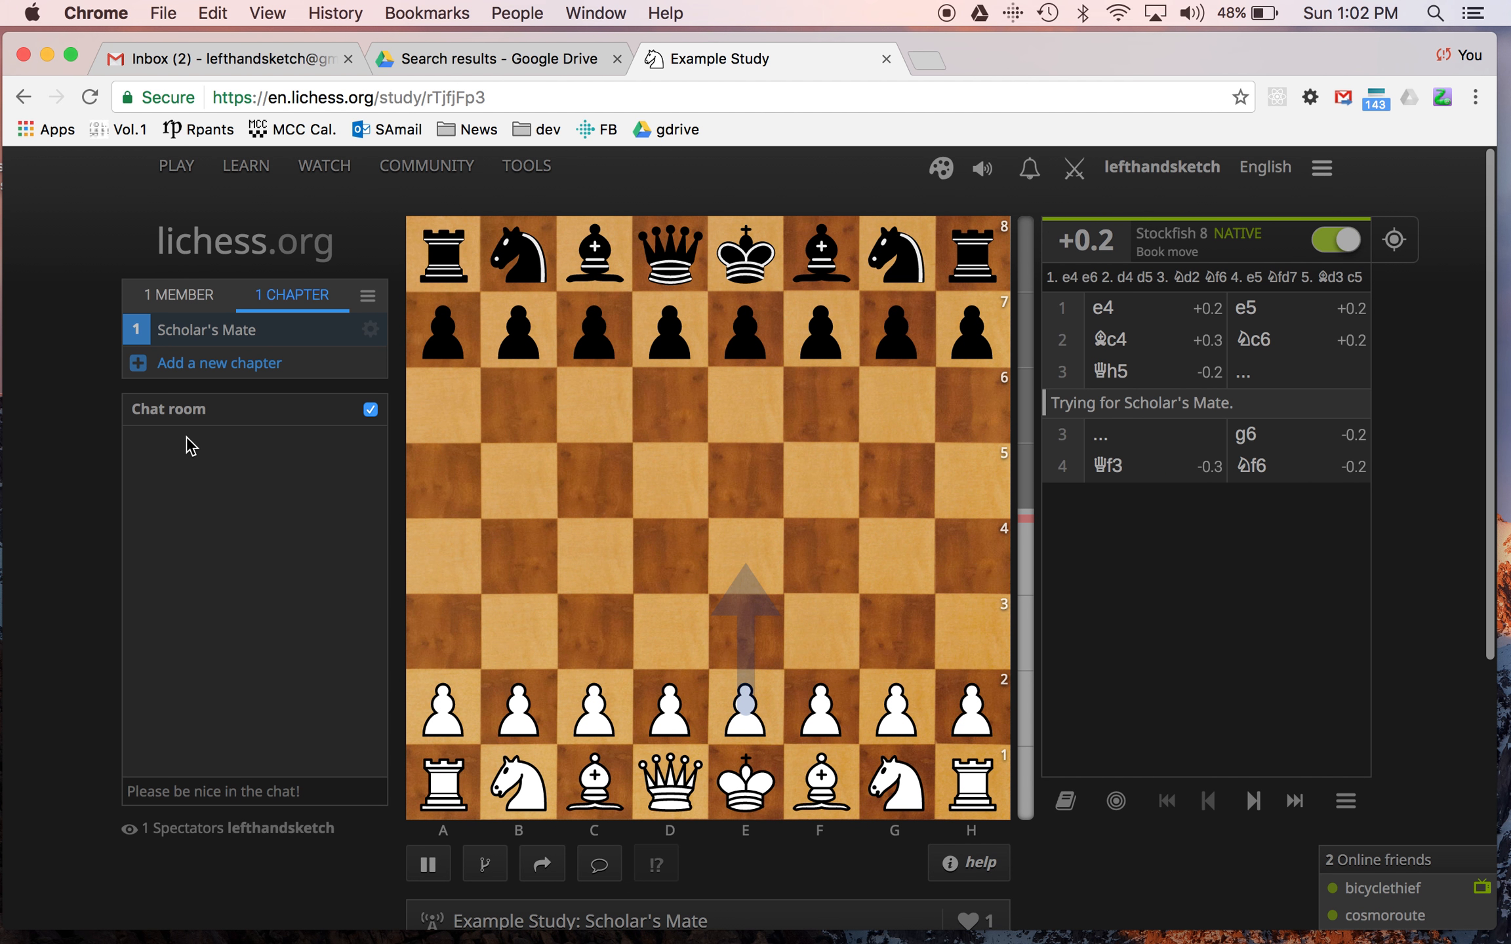
Start a new chapter from a custom position, with all castling rights off and the board emptied
left_click(211, 371)
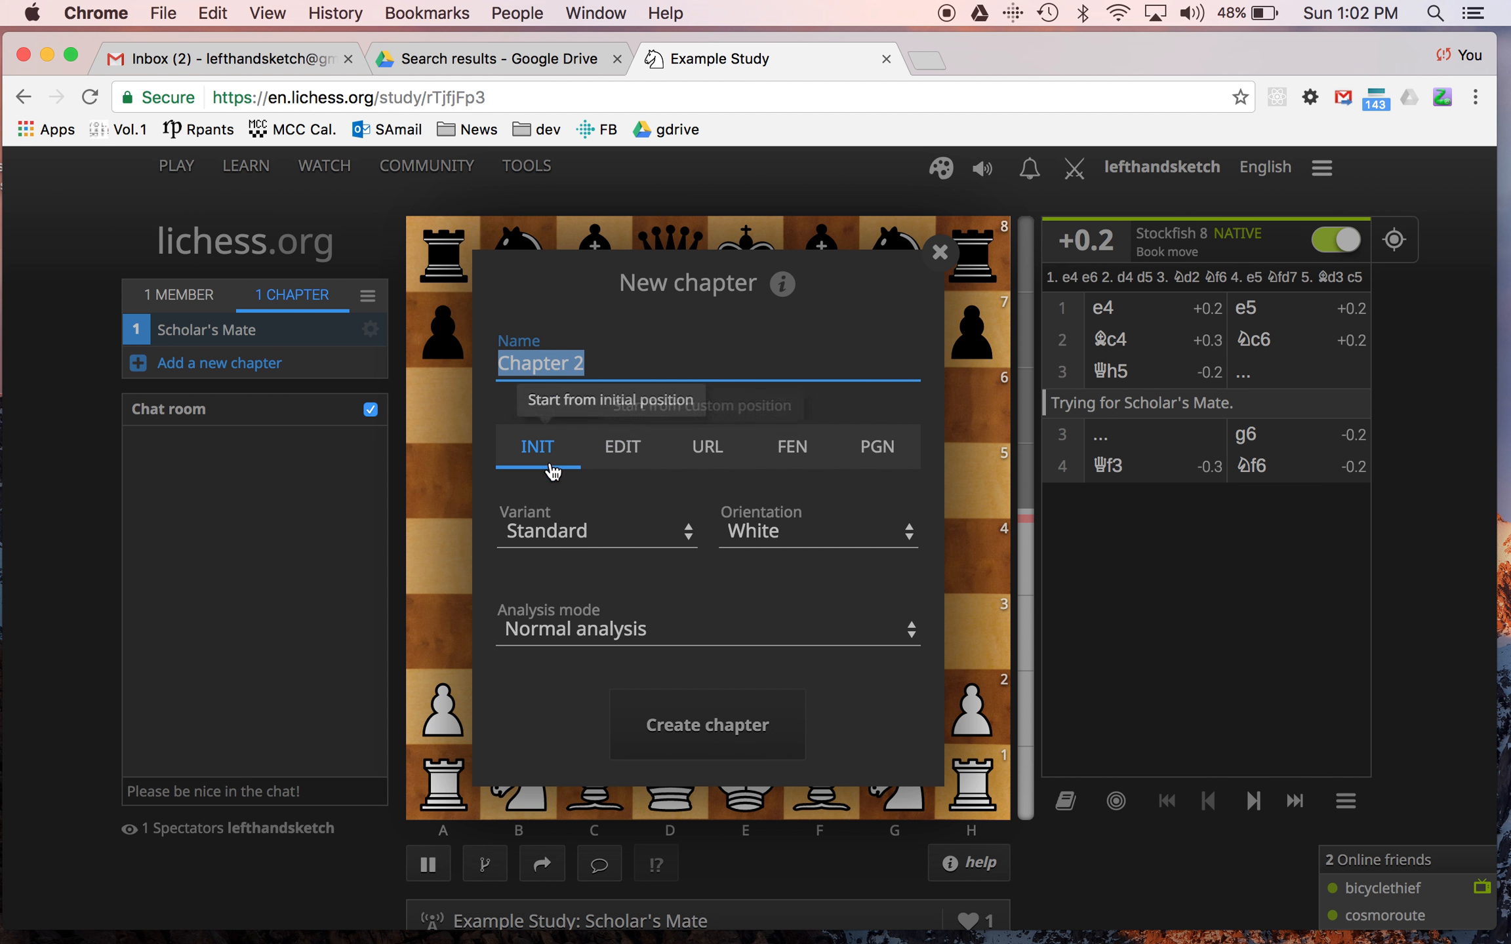
left_click(624, 452)
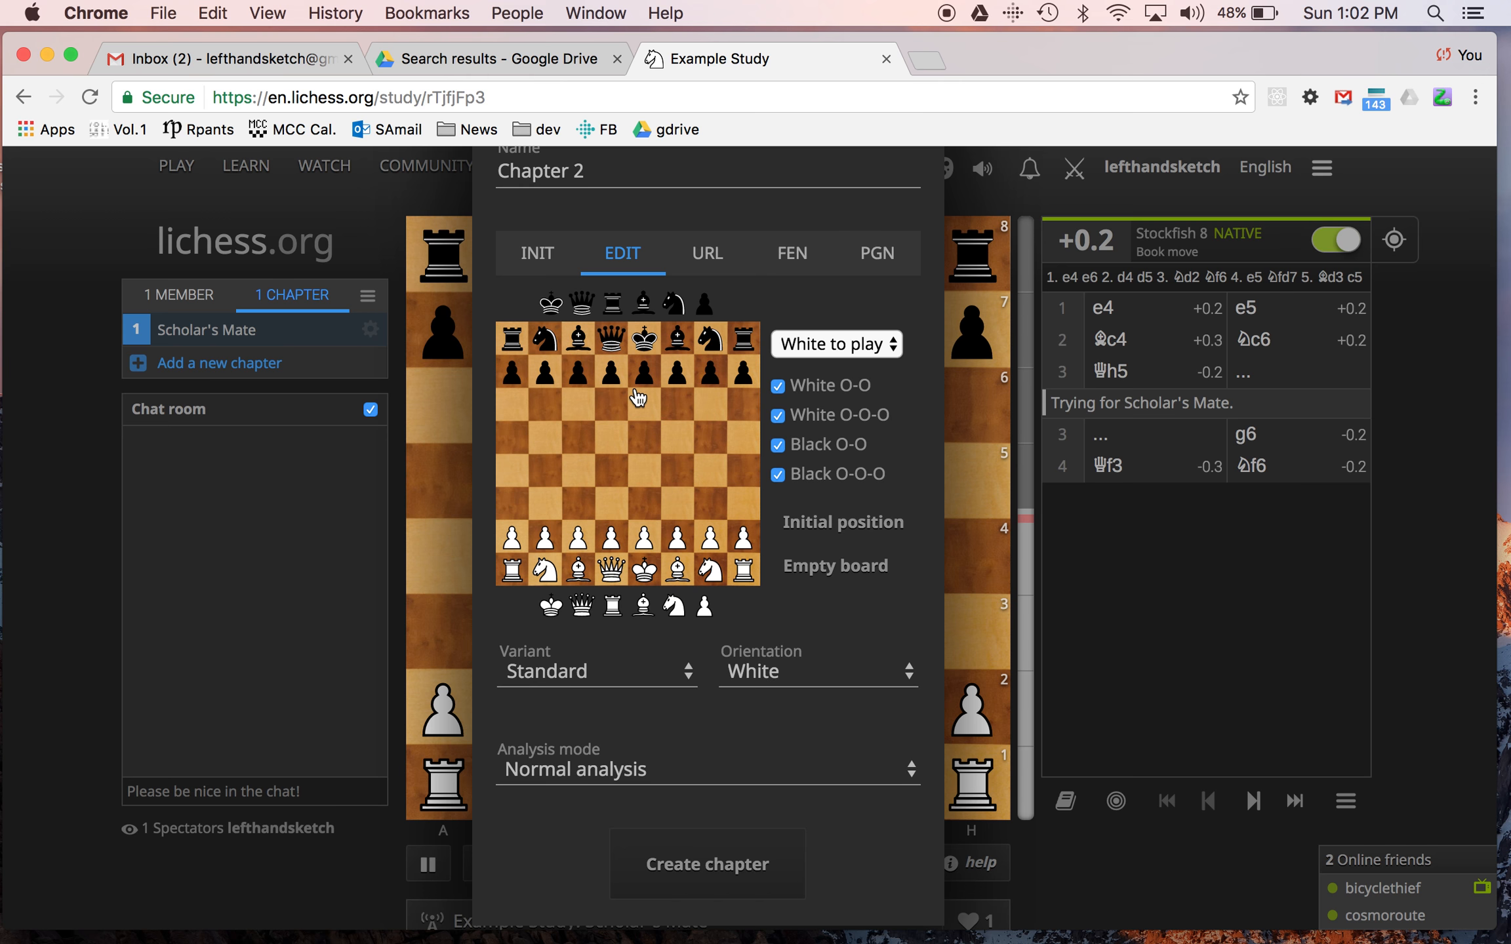
left_click(779, 388)
left_click(779, 446)
left_click(779, 475)
left_click(836, 568)
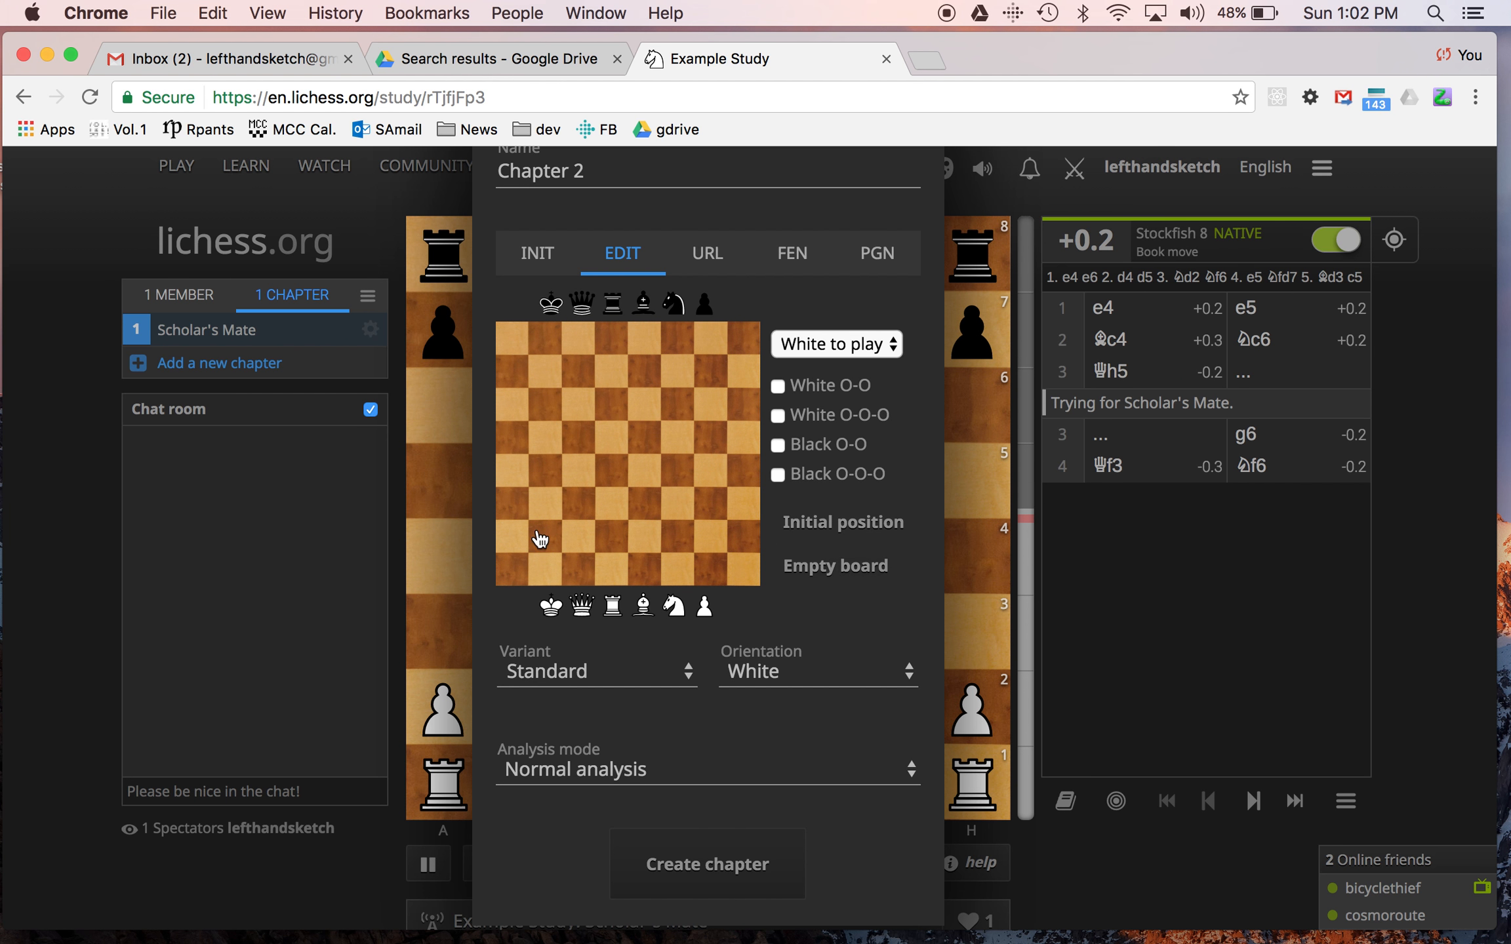
Place a black king on b1 and a white bishop on f4, knight on c6 and king on d1, and create the chapter
left_click_drag(560, 315, 545, 568)
left_click_drag(644, 608, 680, 469)
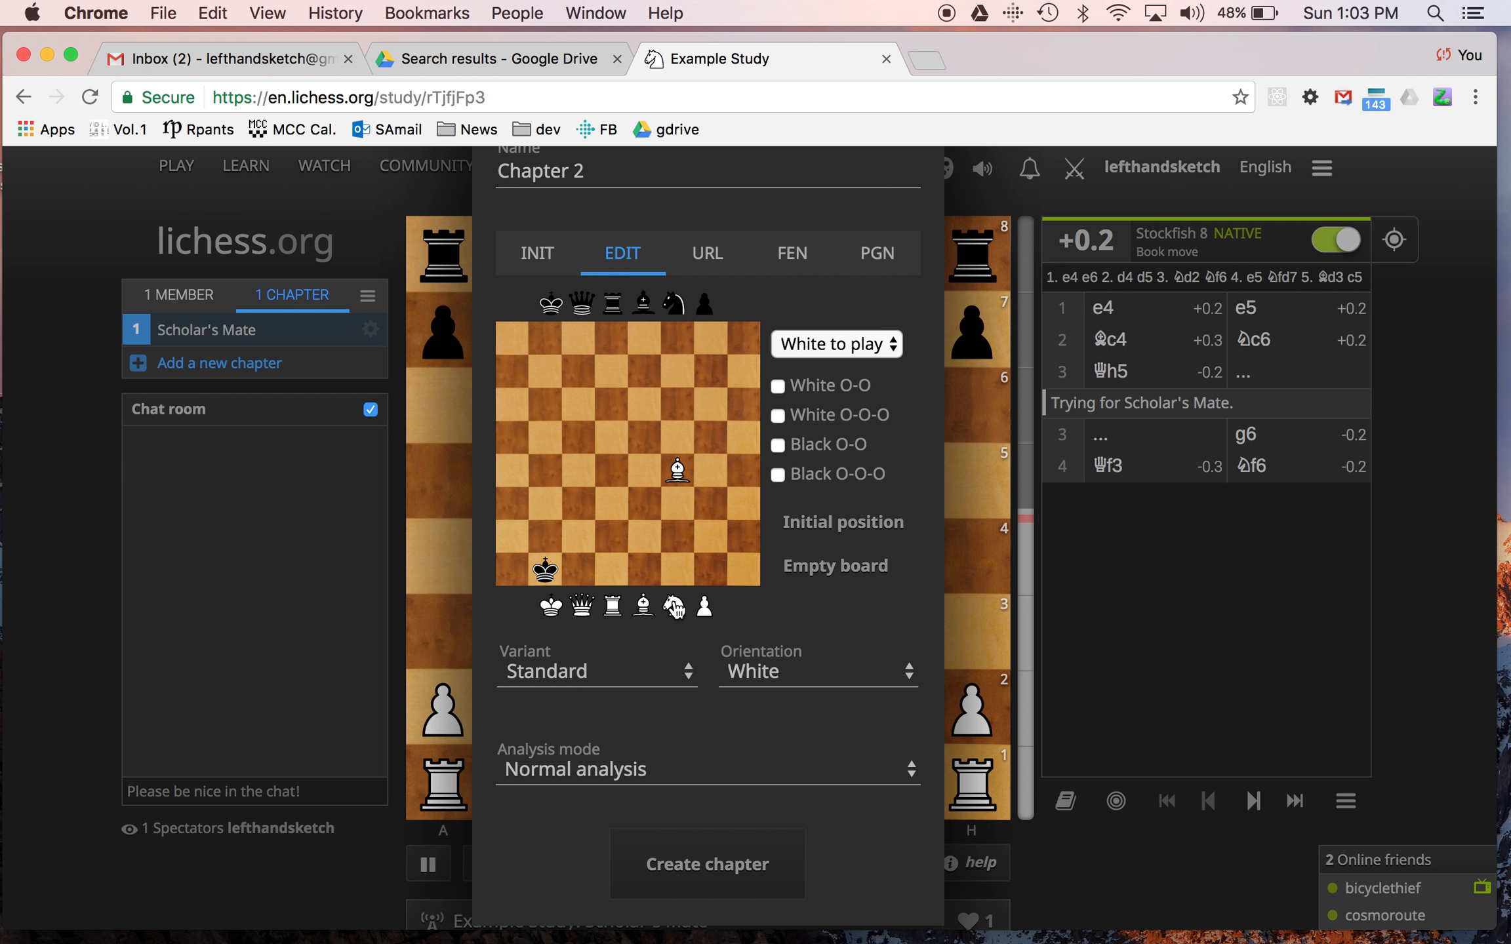
left_click_drag(674, 603, 577, 401)
left_click_drag(551, 606, 578, 502)
left_click_drag(578, 503, 613, 567)
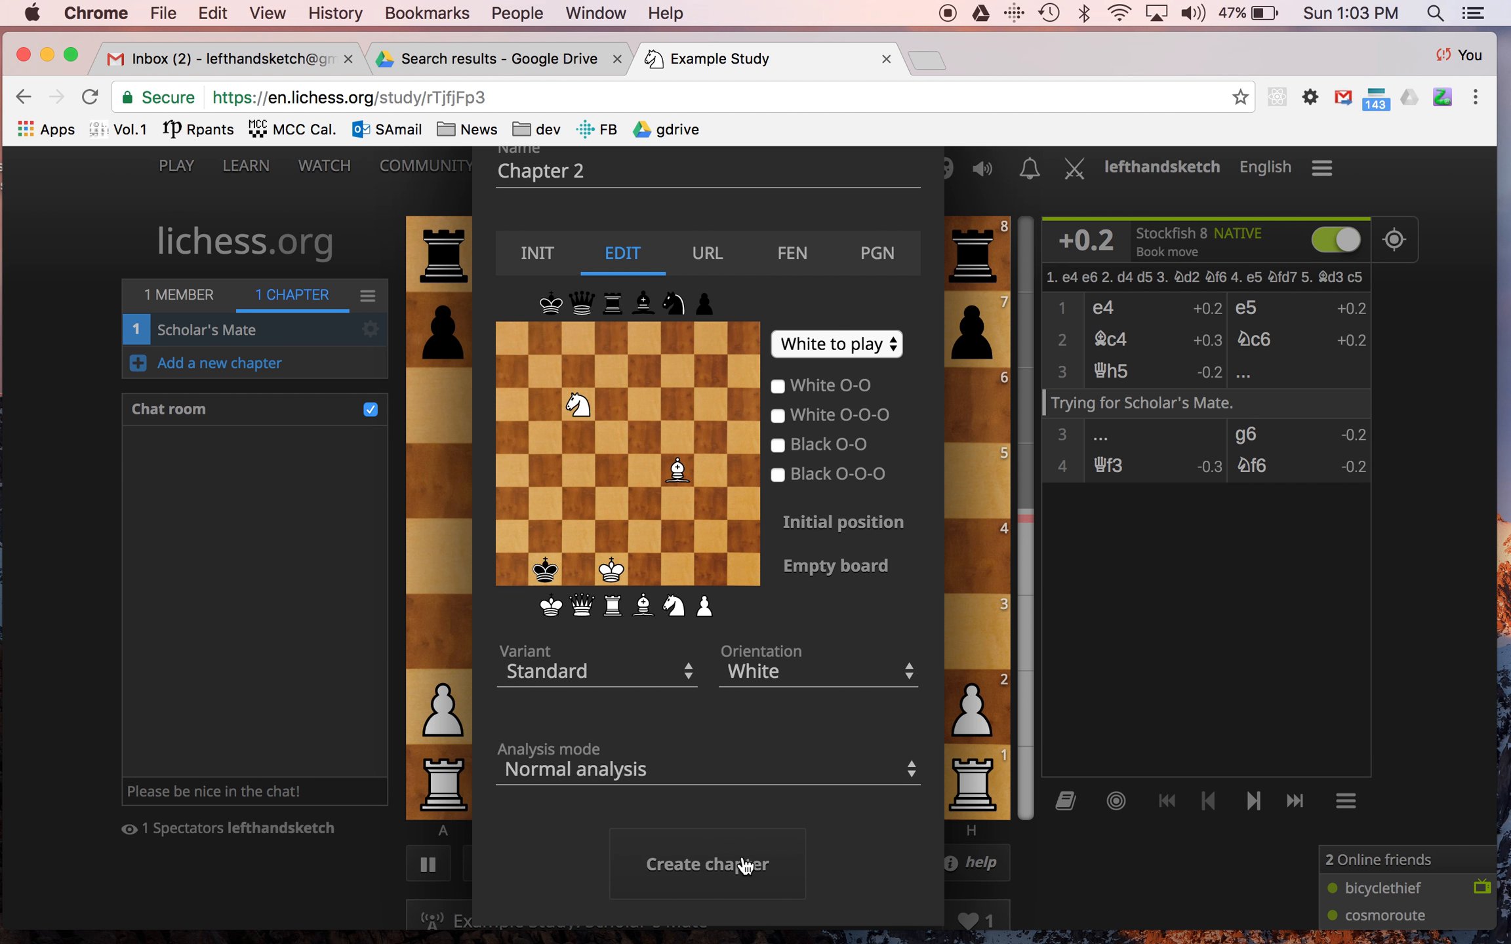
left_click(745, 865)
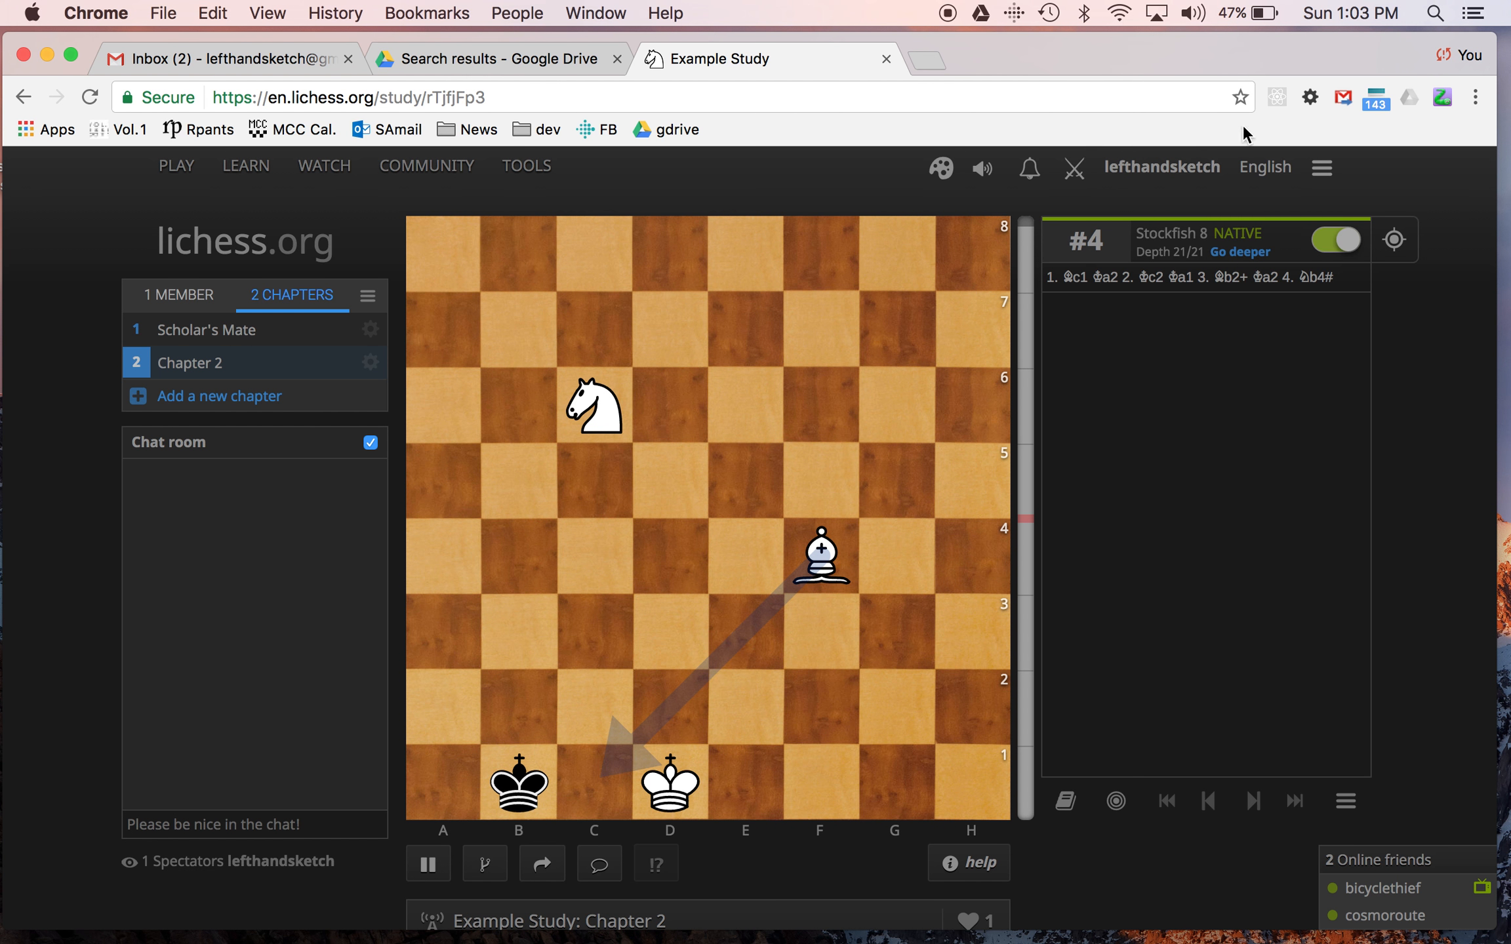
Practice the position against the computer, playing White's moves Bc1, Kc2, Nb4+, Nd5, Nc3+ and Bb2#
left_click(1335, 240)
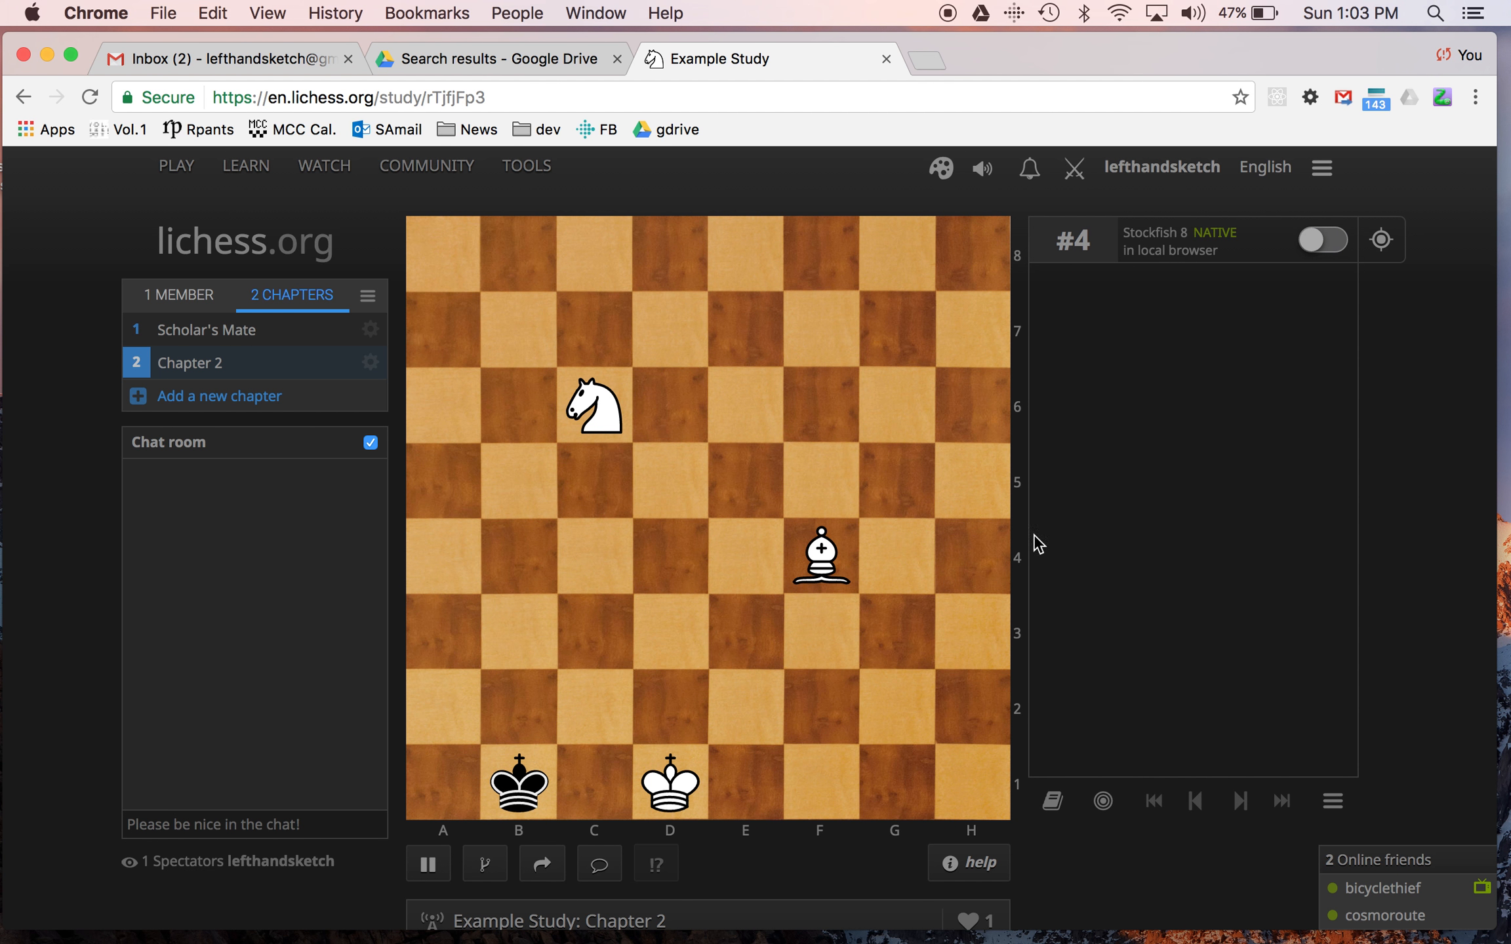
left_click(1107, 808)
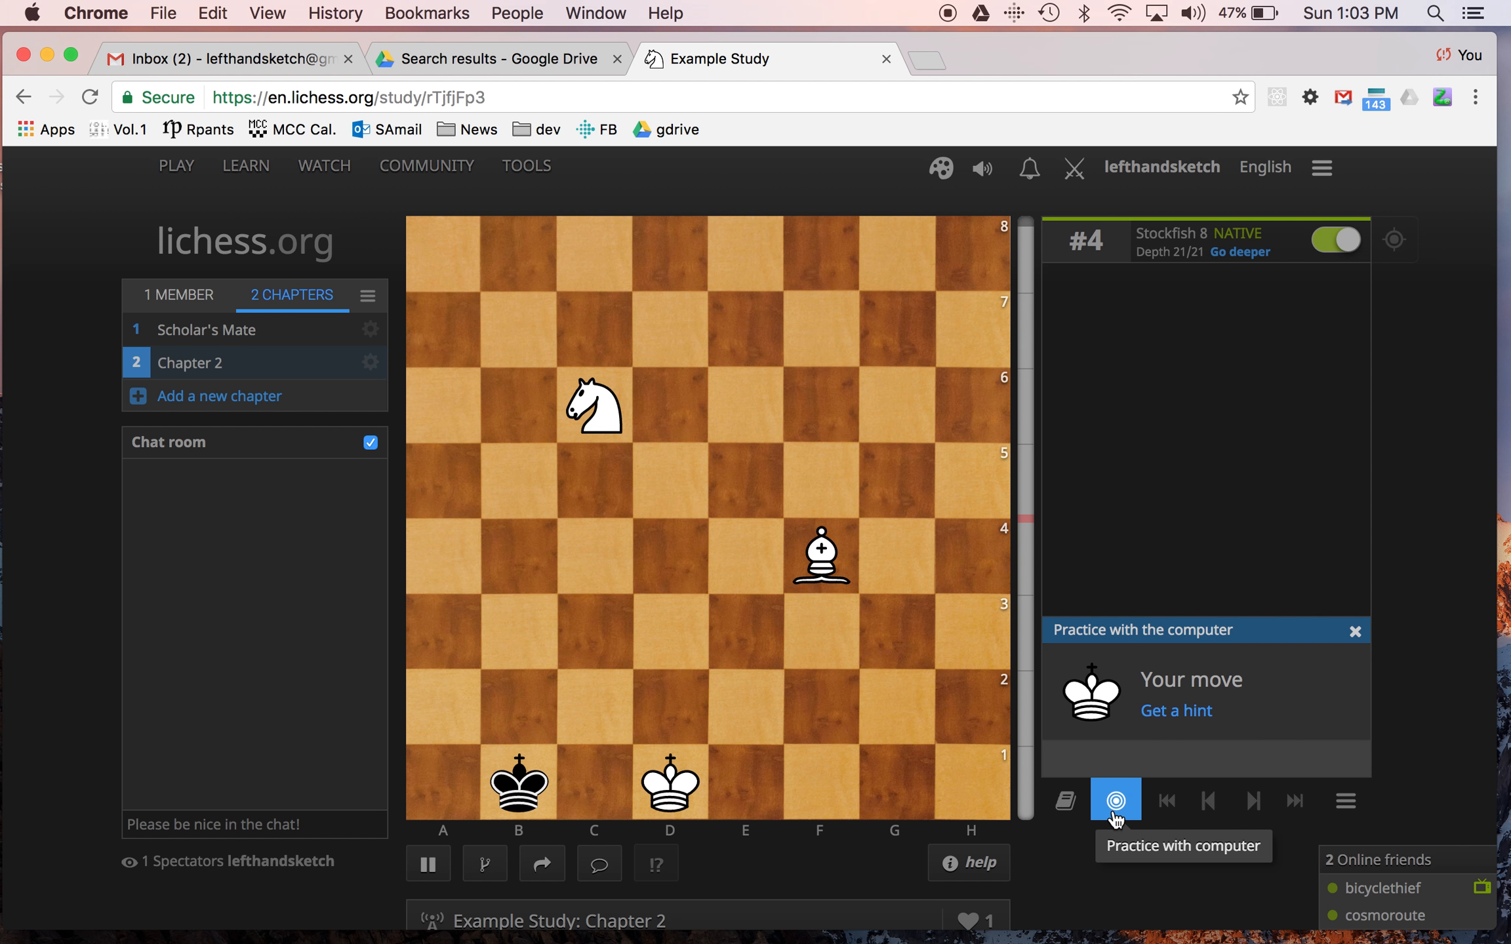
left_click_drag(821, 556, 609, 706)
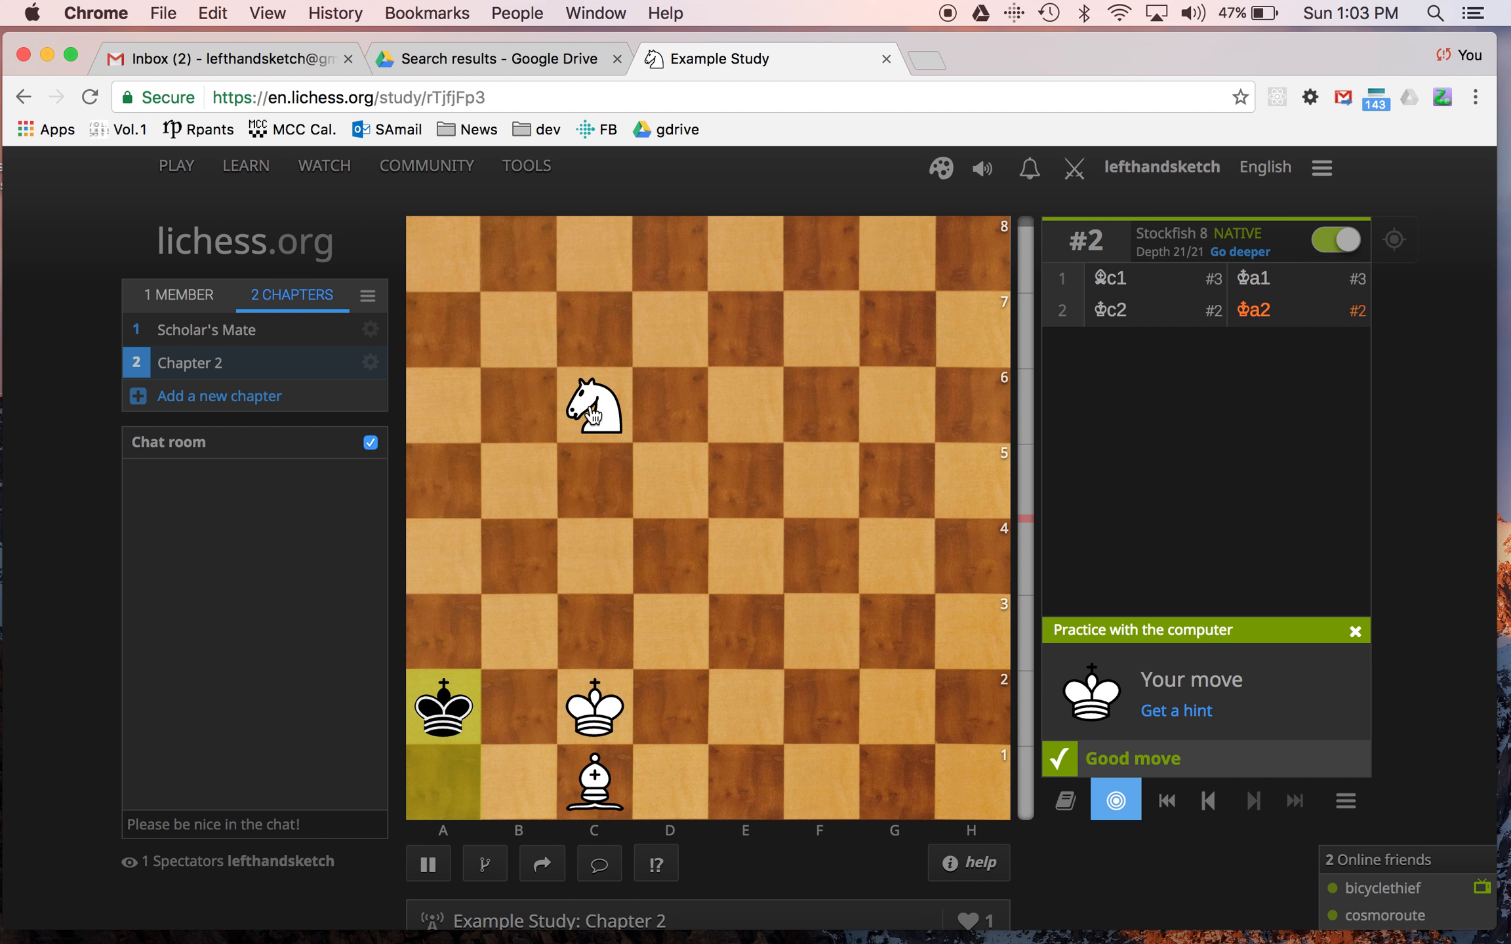
left_click_drag(594, 414, 552, 538)
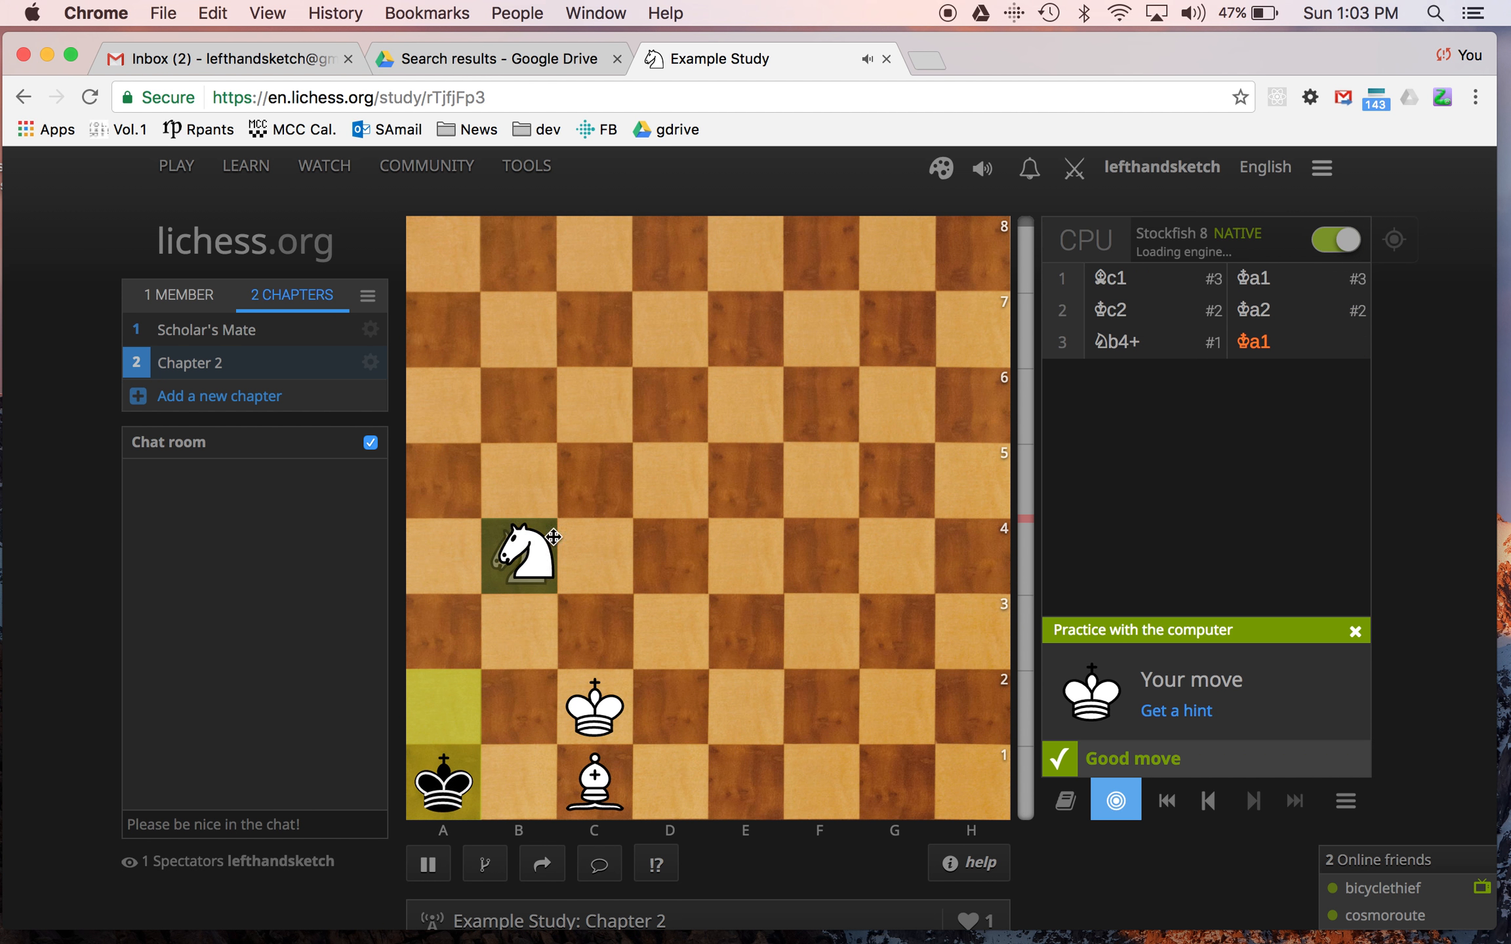
left_click(668, 486)
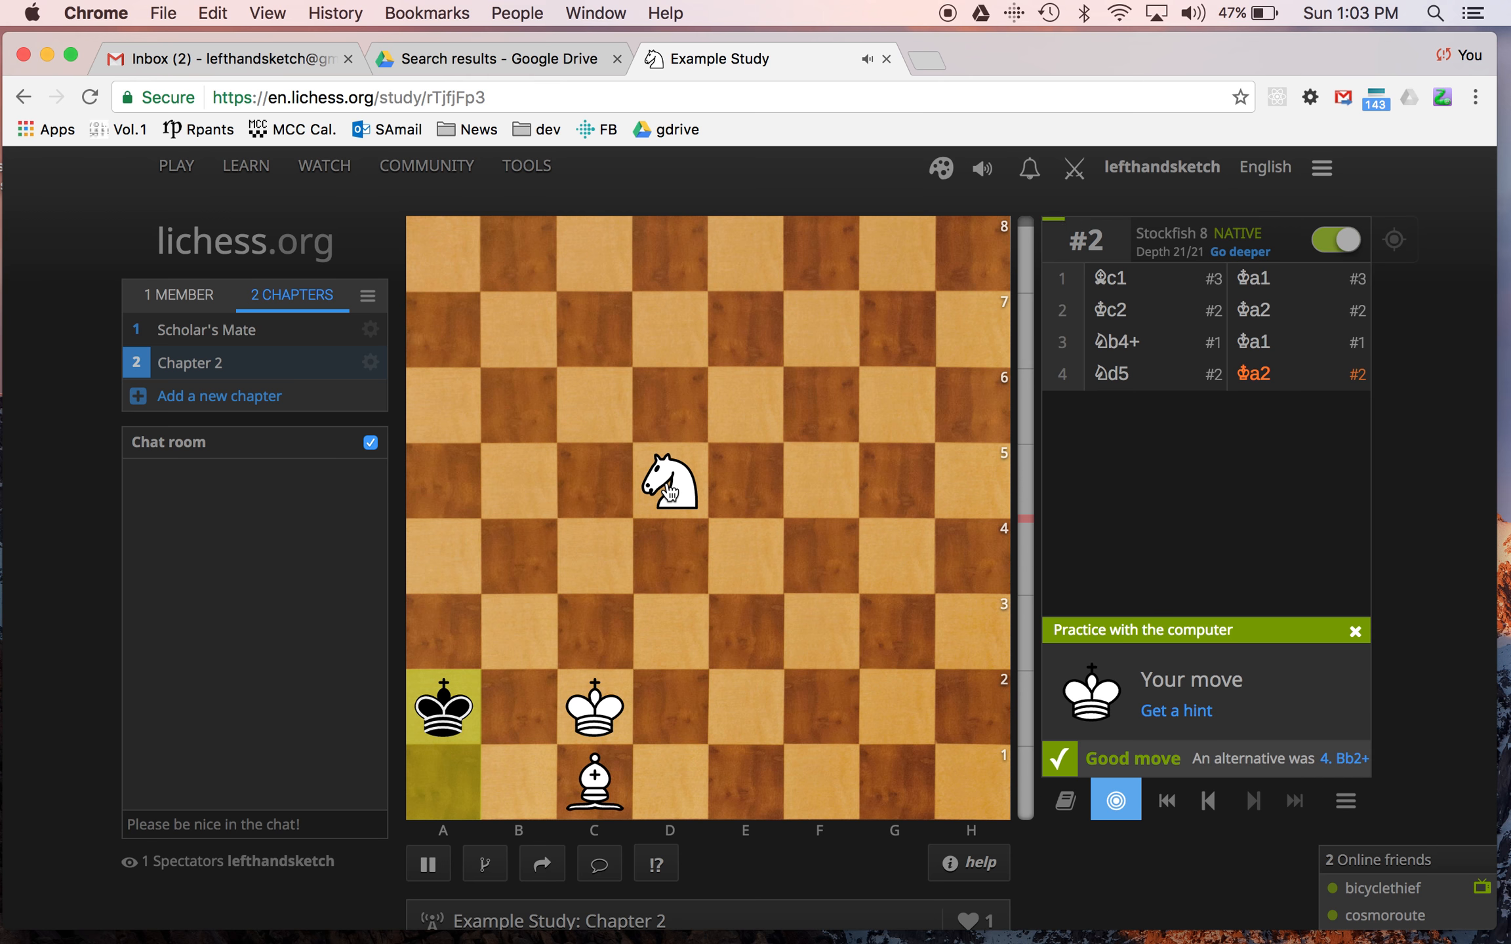
left_click_drag(669, 492, 593, 630)
left_click_drag(593, 780, 524, 721)
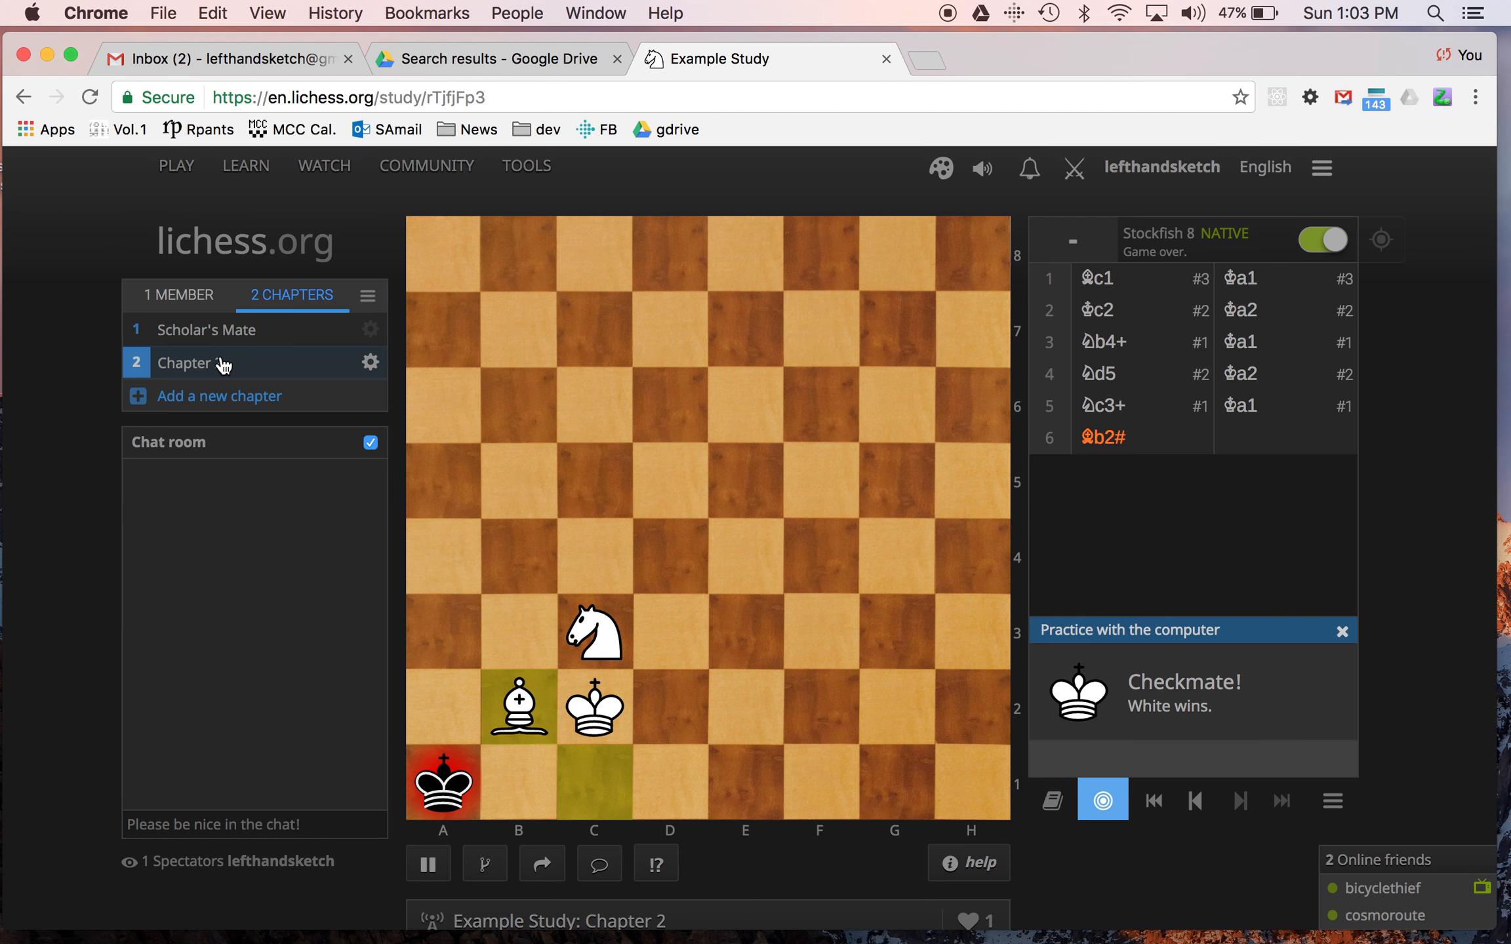
Rename Chapter 2 as "Mate with Bishop and Knight" and save it
left_click(376, 370)
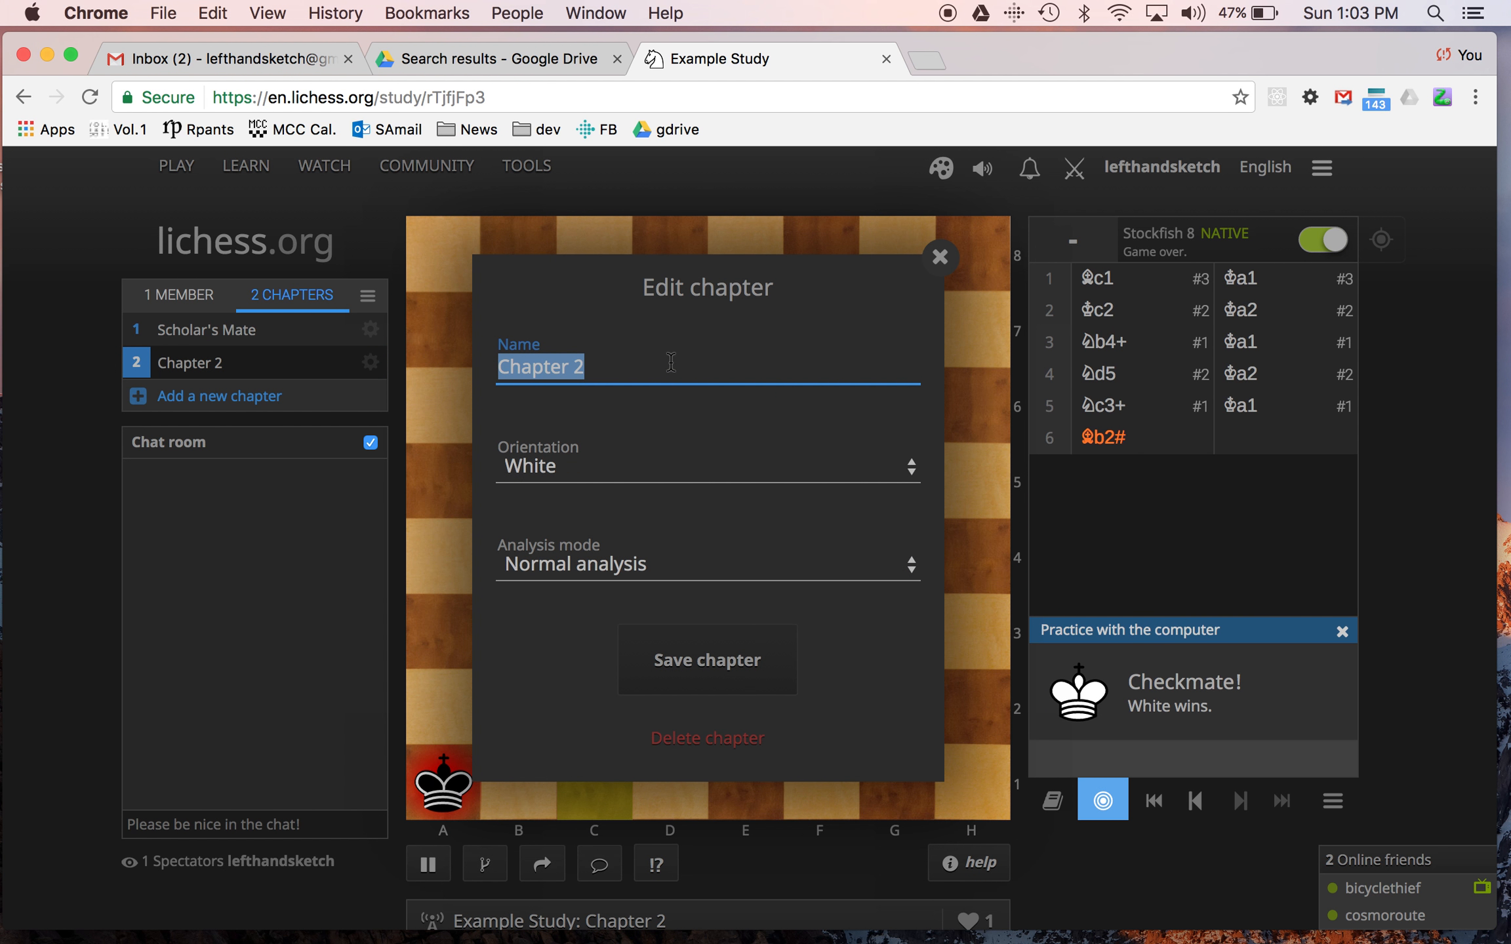
type("M")
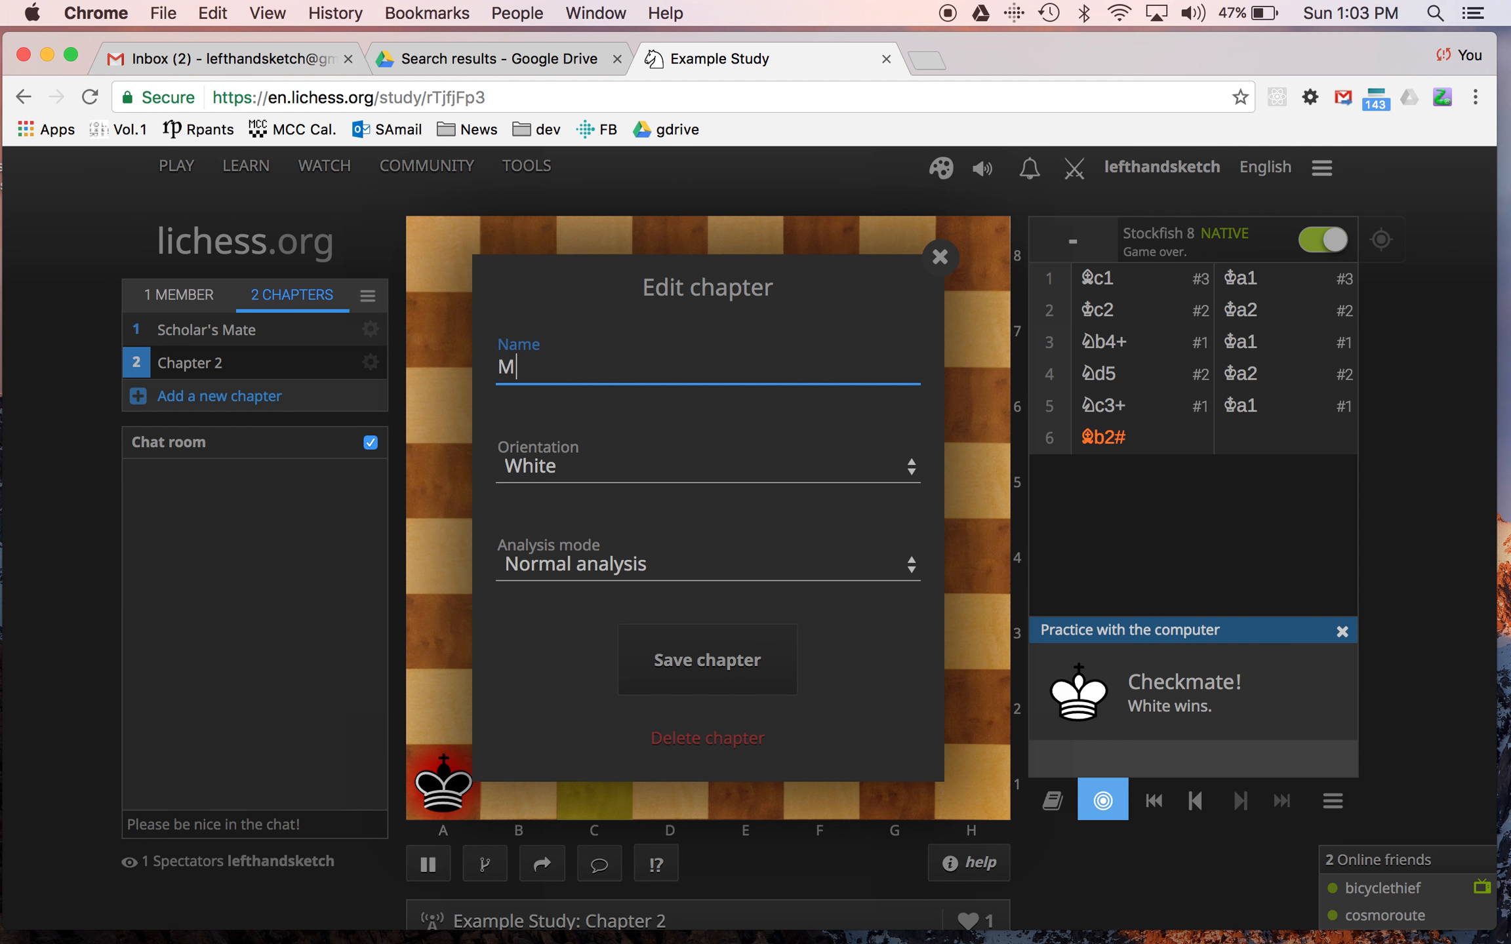
type("ate with Bishop and Knight")
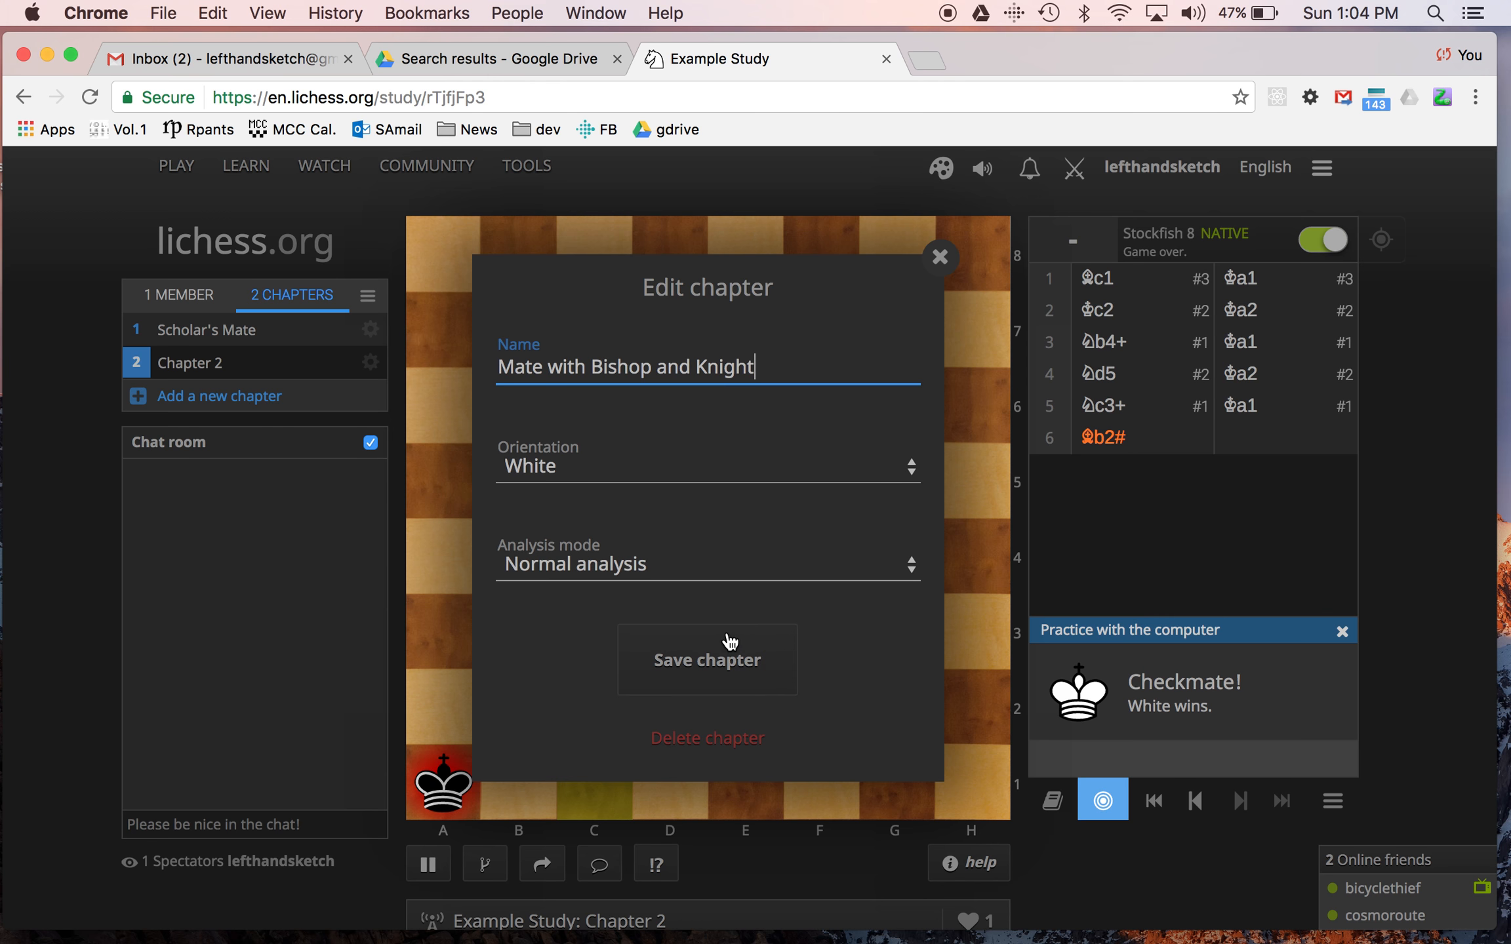
left_click(726, 657)
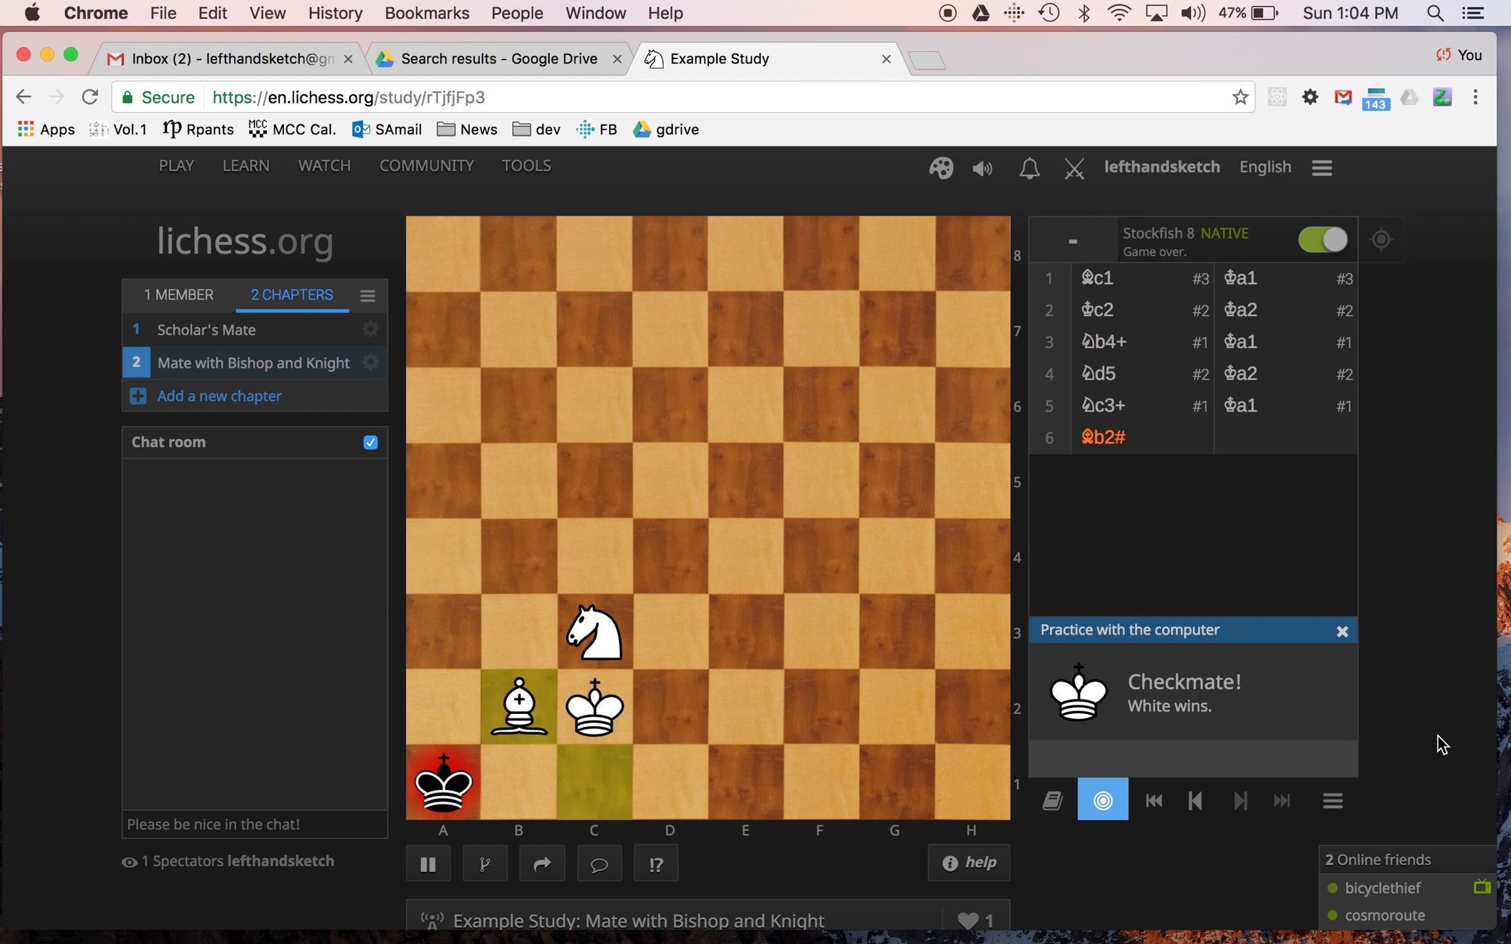
Look over the chapter page and browse back through the played moves to the position after 4... Ka2
scroll(1442, 741, "down", 3)
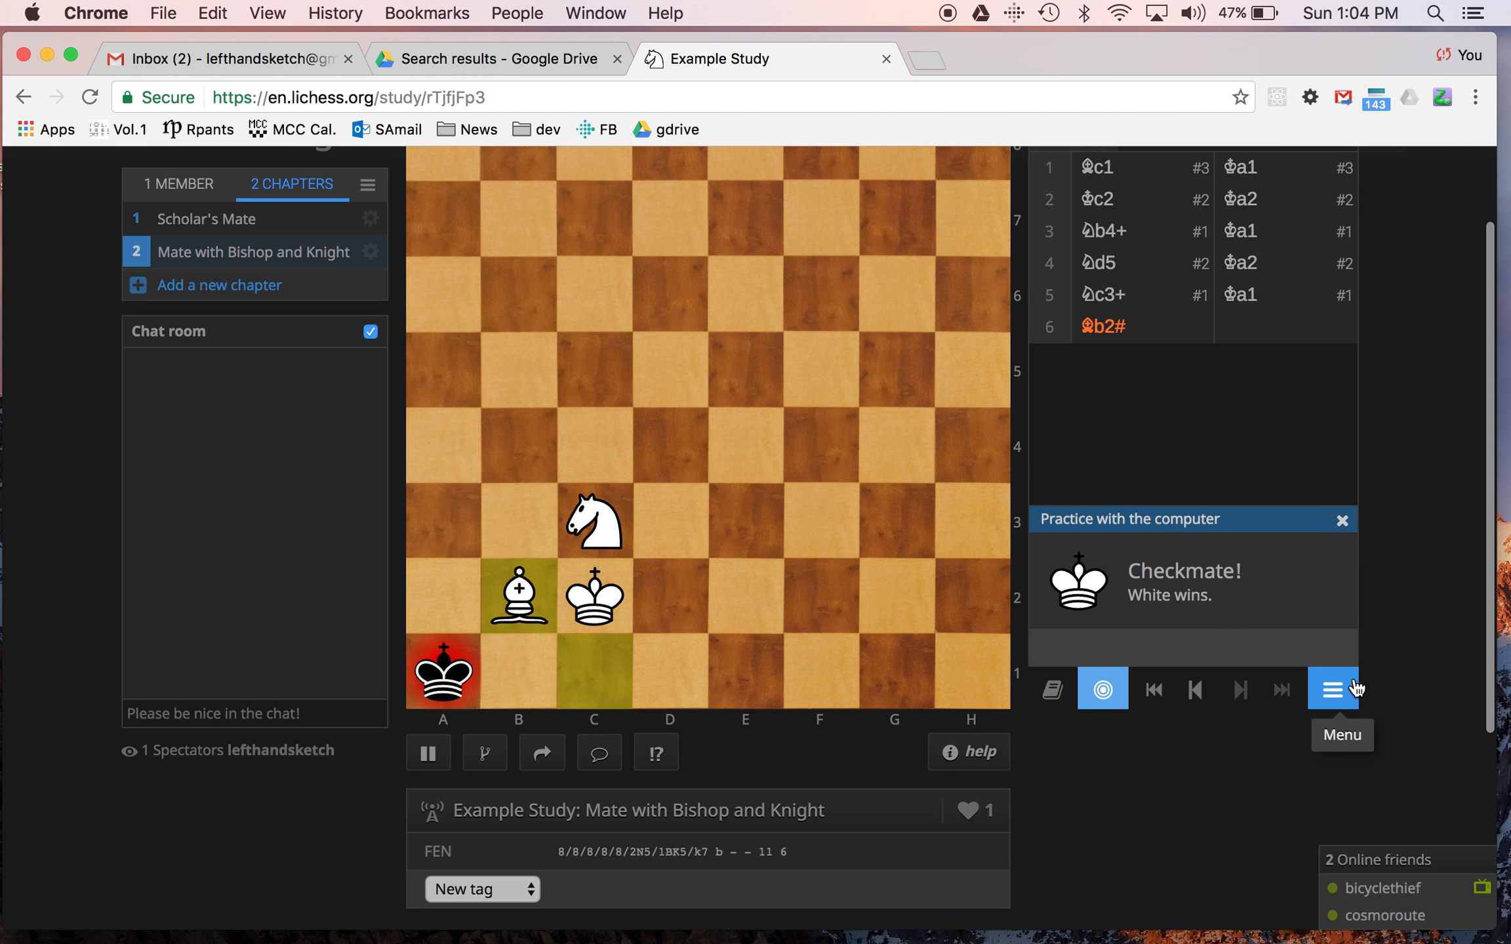
scroll(1413, 564, "up", 3)
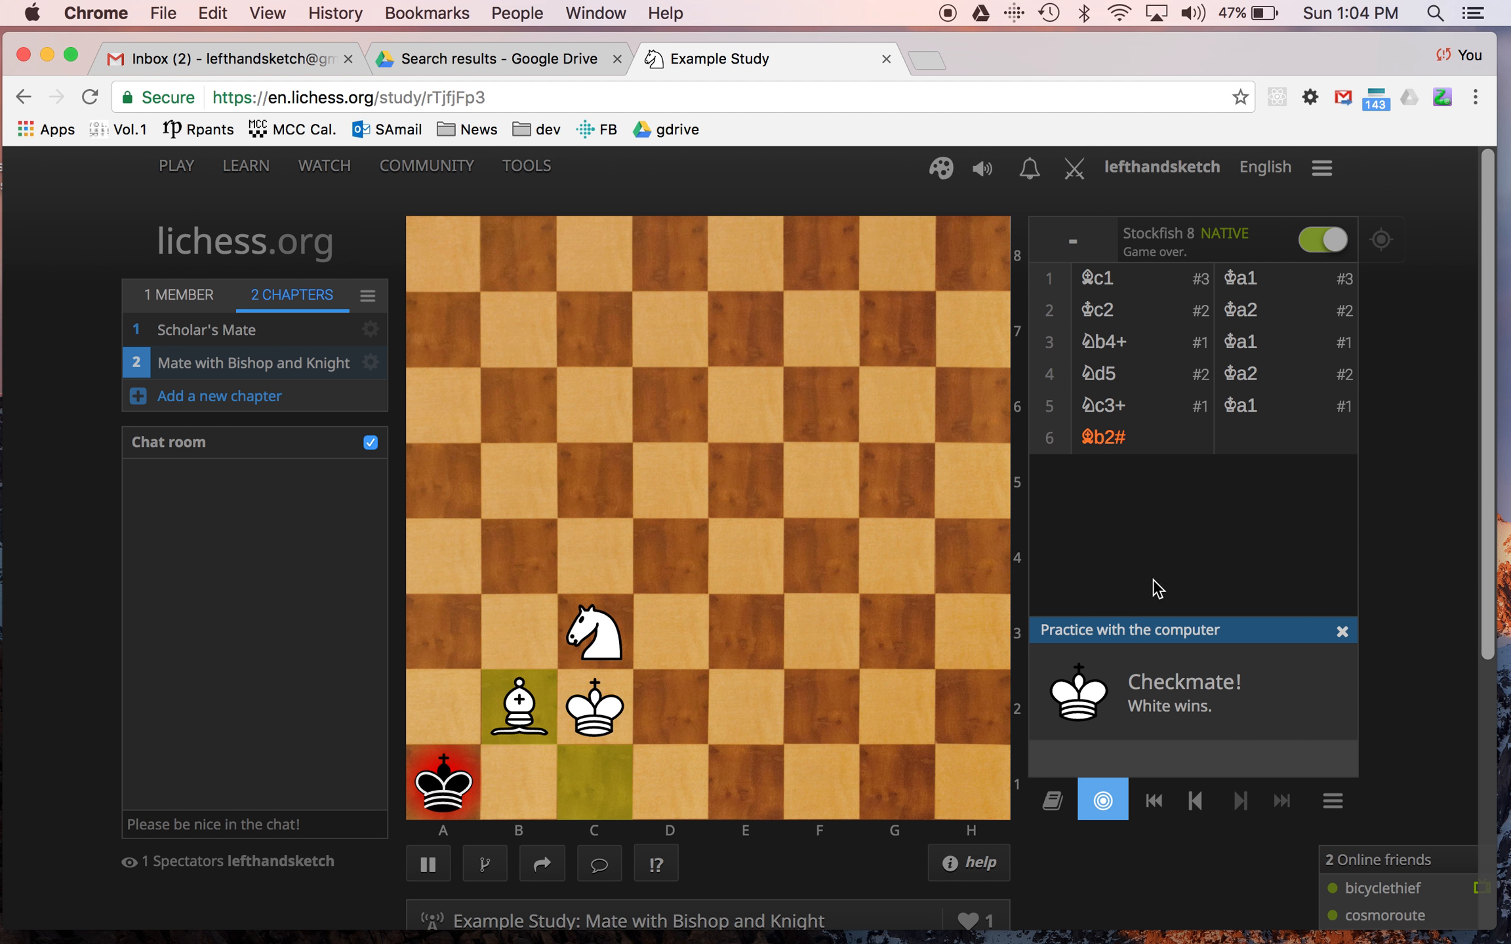
scroll(1384, 607, "down", 6)
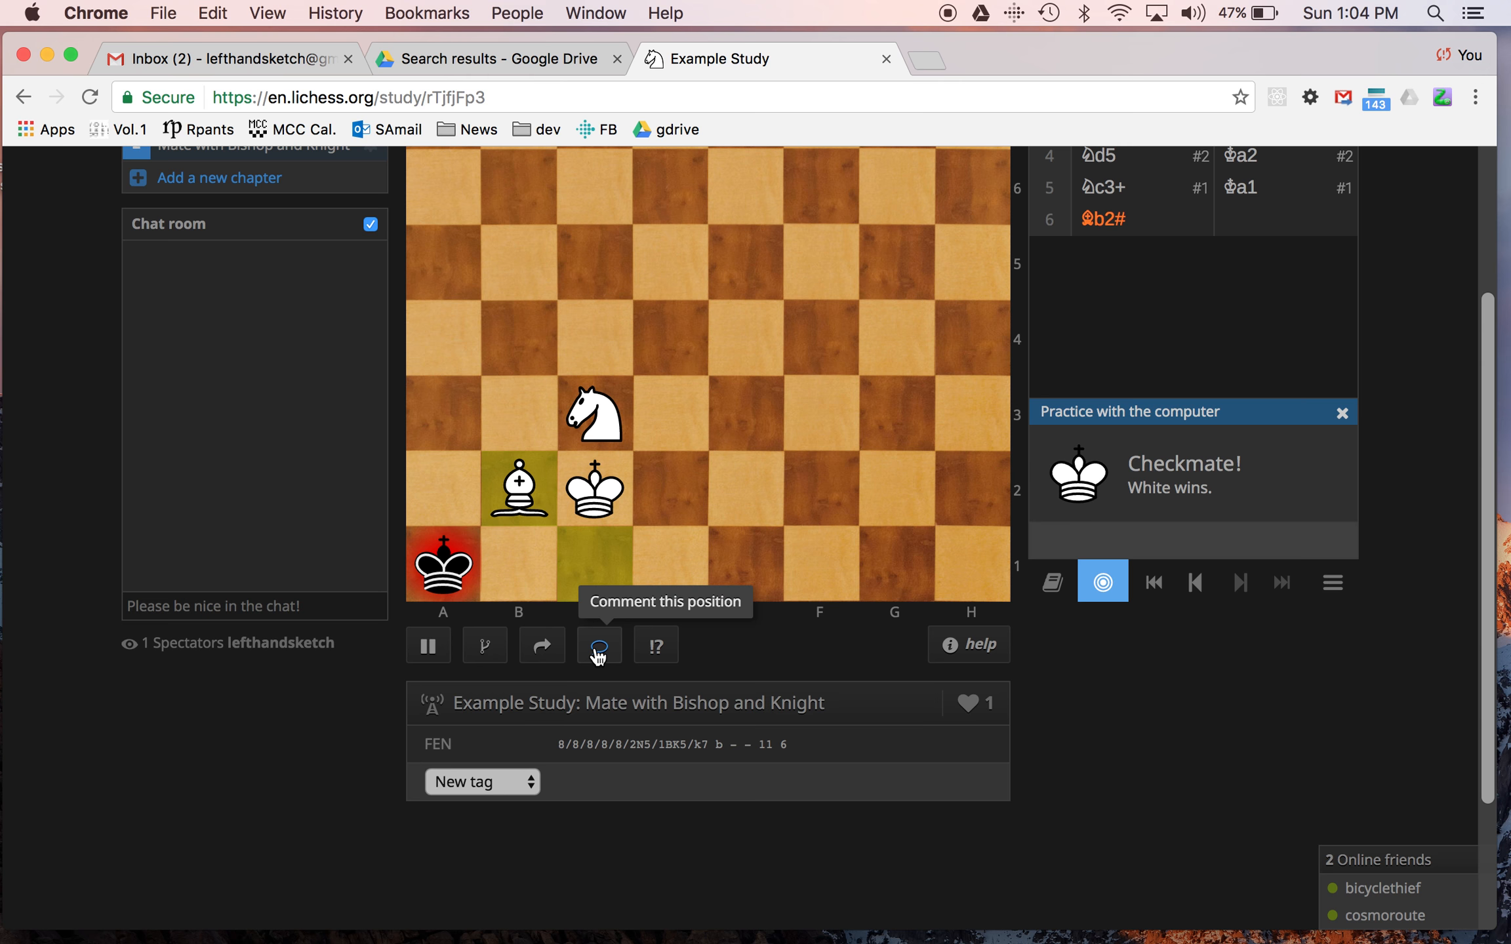
scroll(1450, 586, "up", 3)
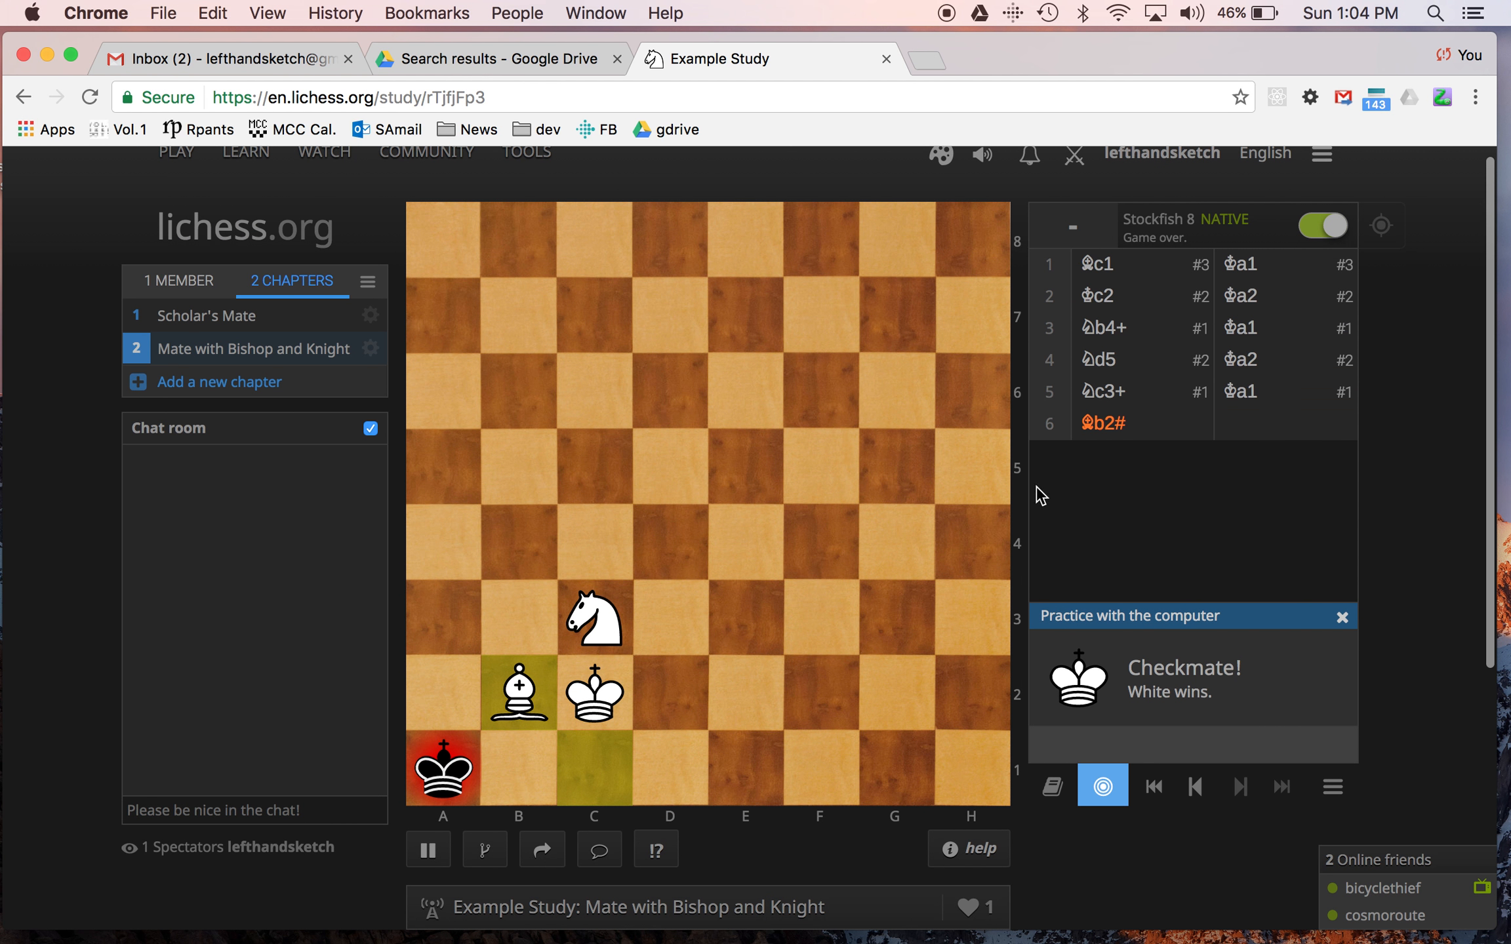
scroll(1370, 455, "down", 1)
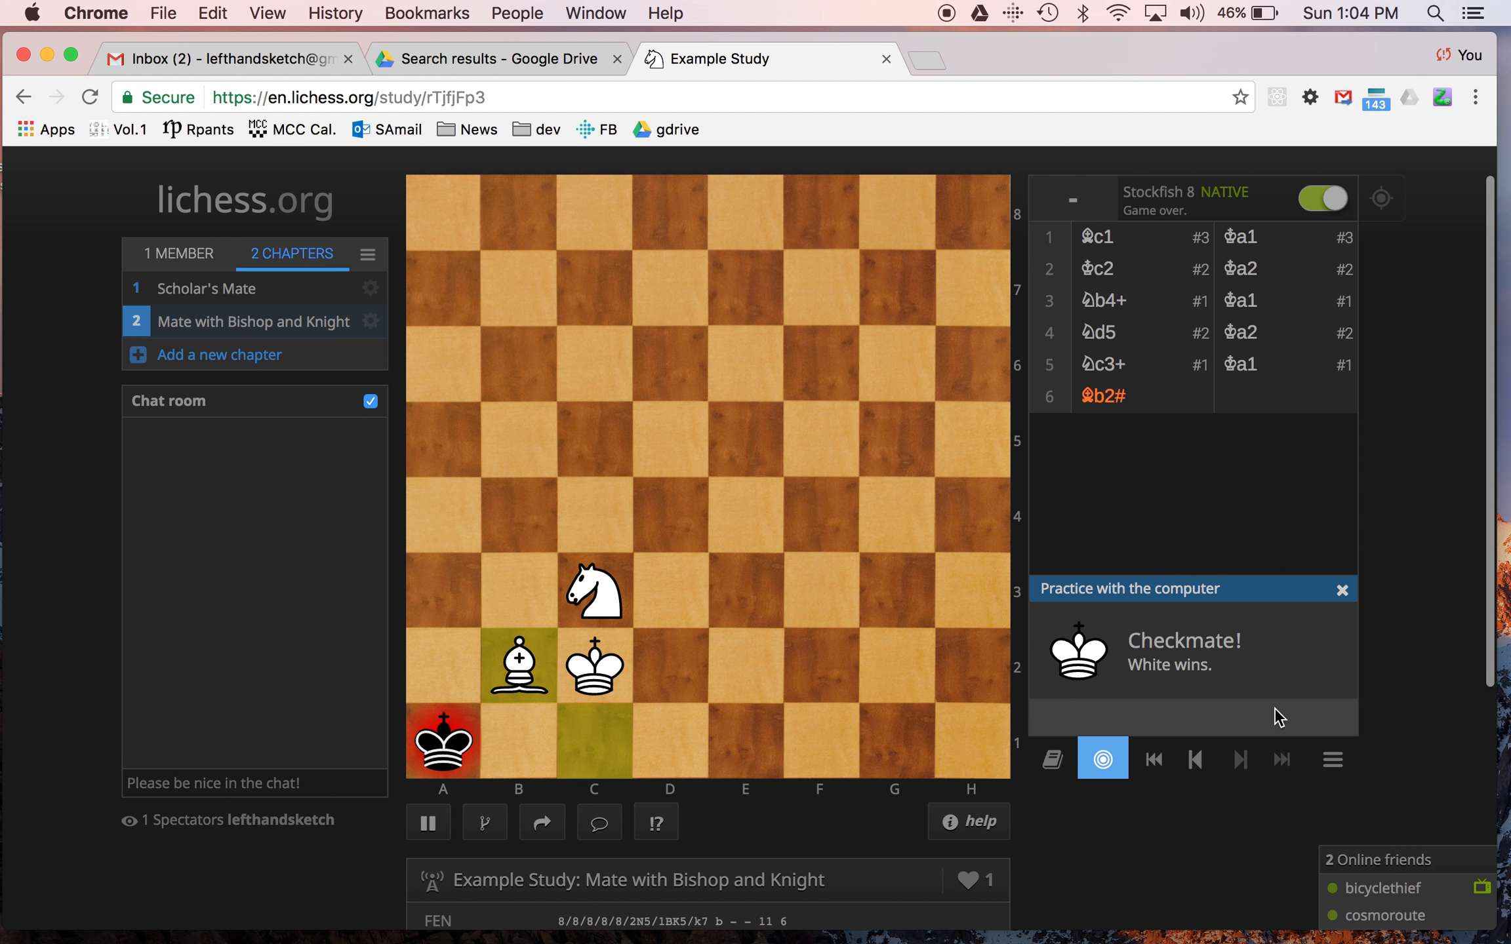
left_click(1192, 761)
left_click(1192, 760)
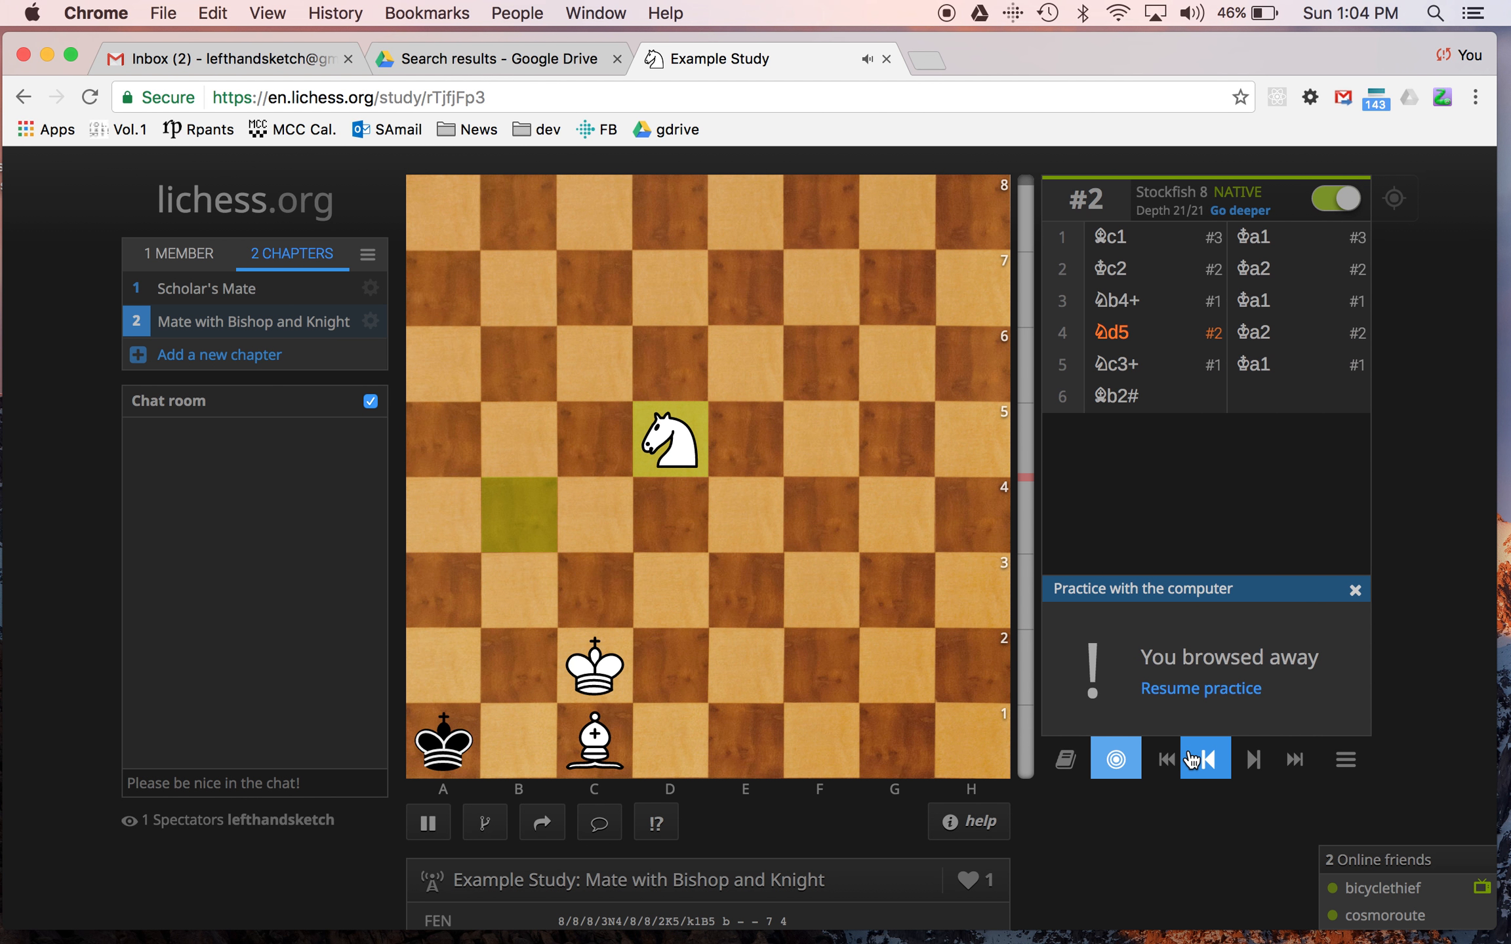
left_click(1254, 761)
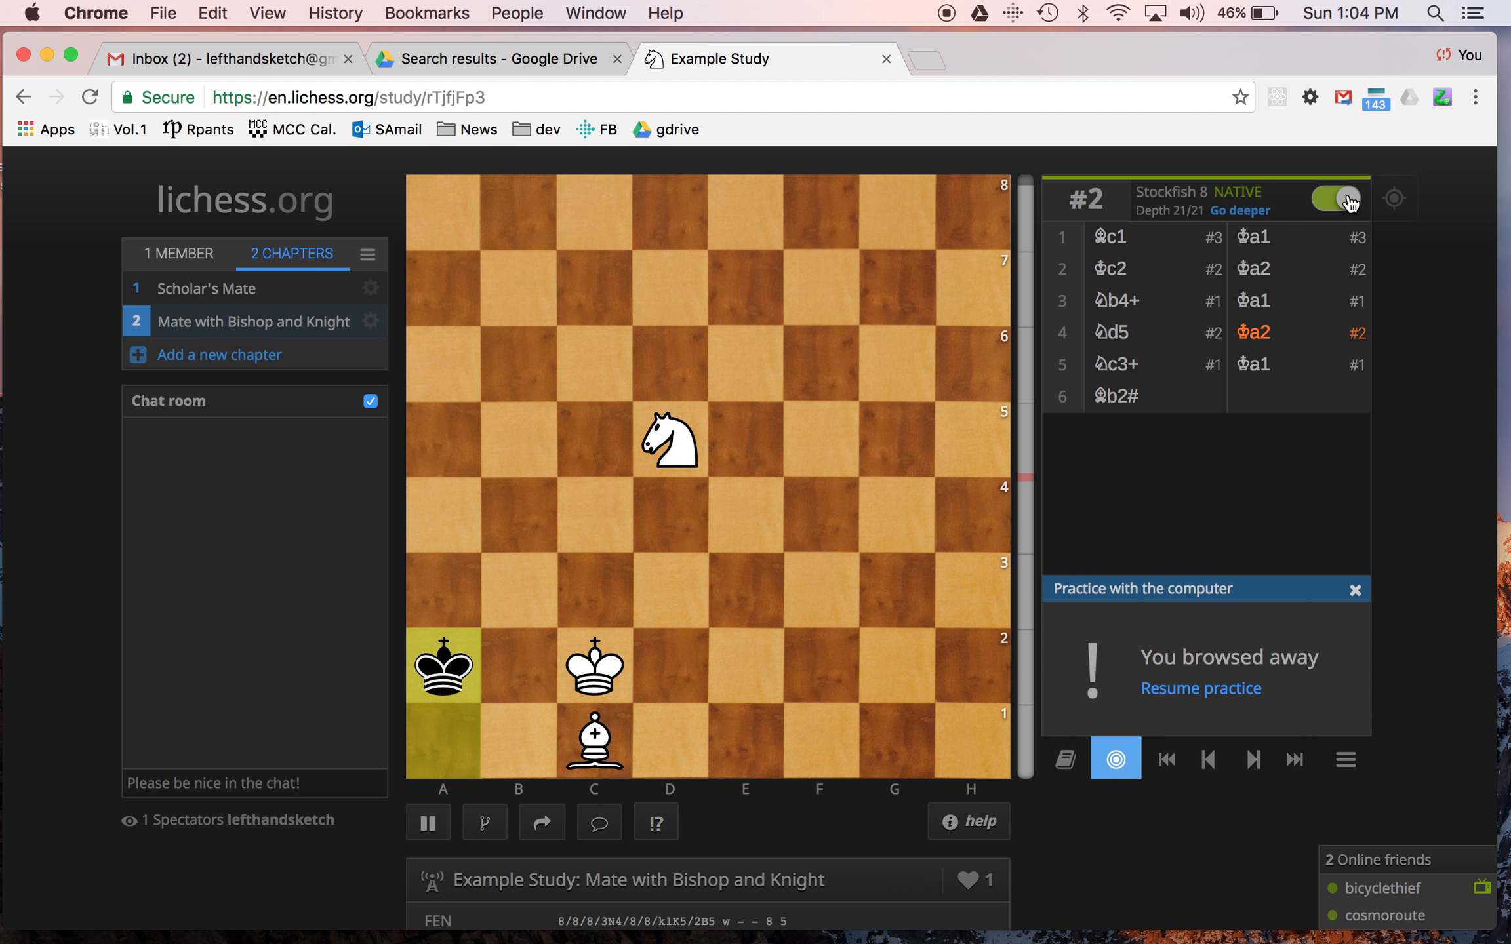
Browse back through the played moves to the position after 1. Bc1
left_click(1207, 763)
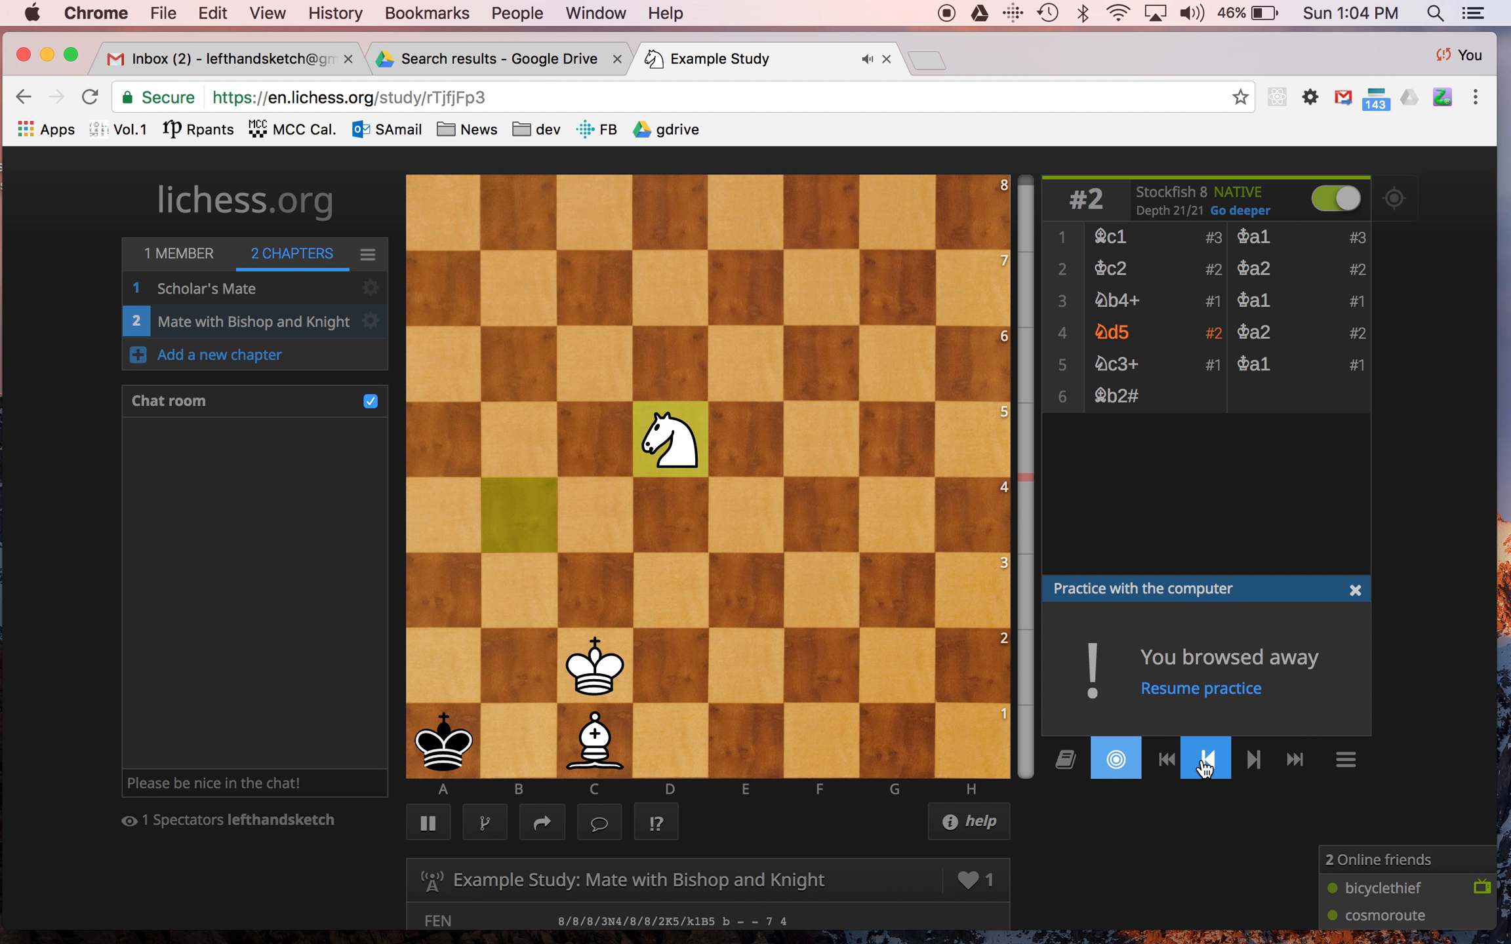
left_click(1206, 764)
left_click(1207, 764)
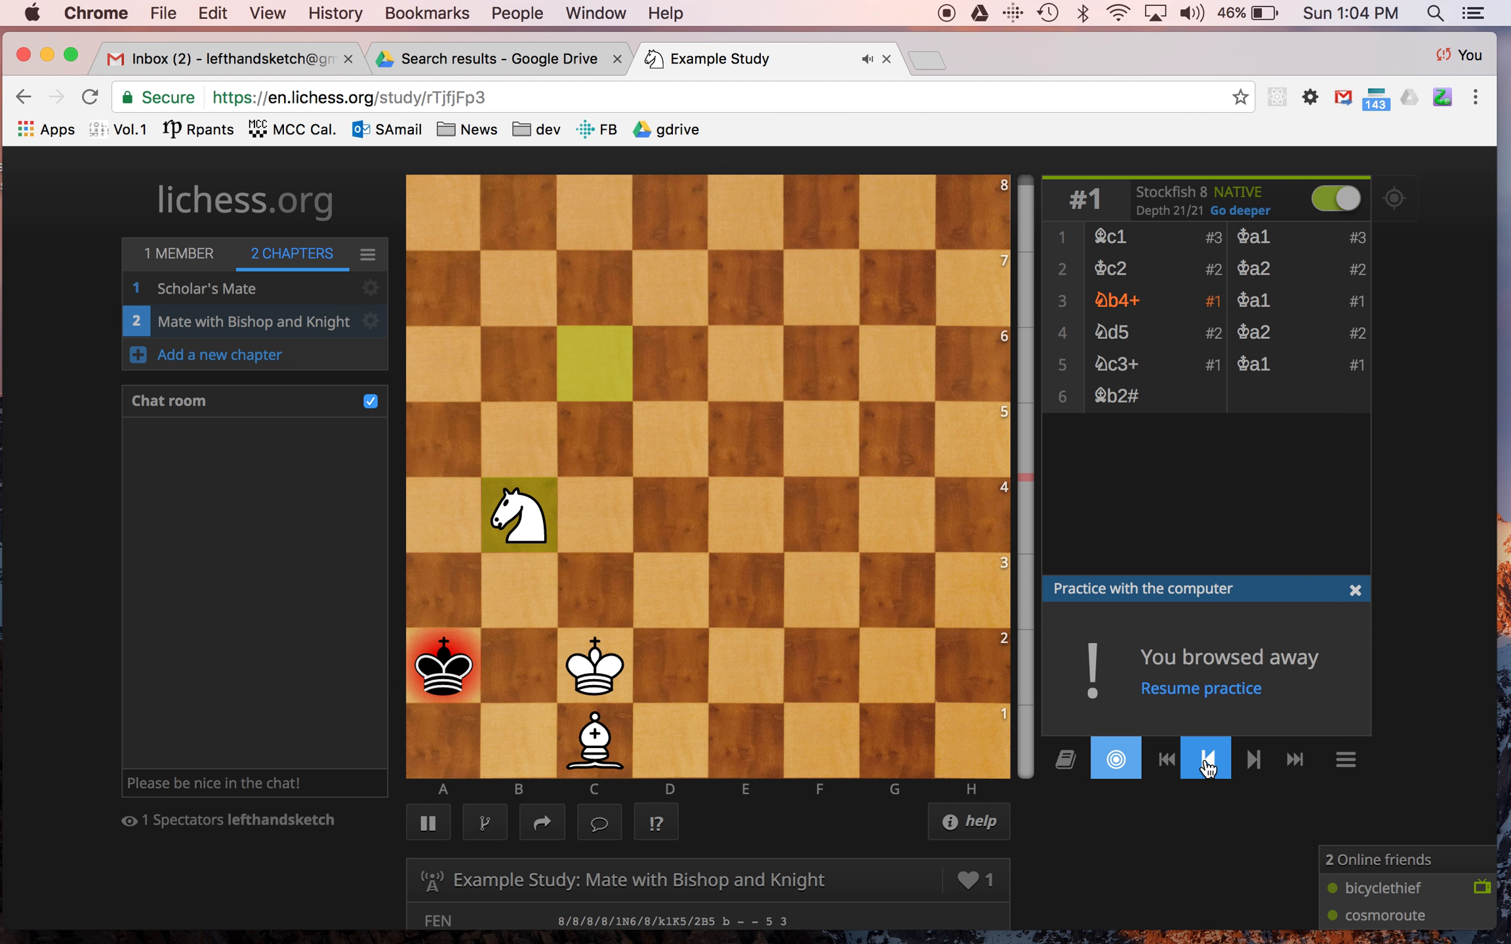
left_click(1206, 763)
left_click(1207, 763)
left_click(1208, 765)
left_click(1211, 765)
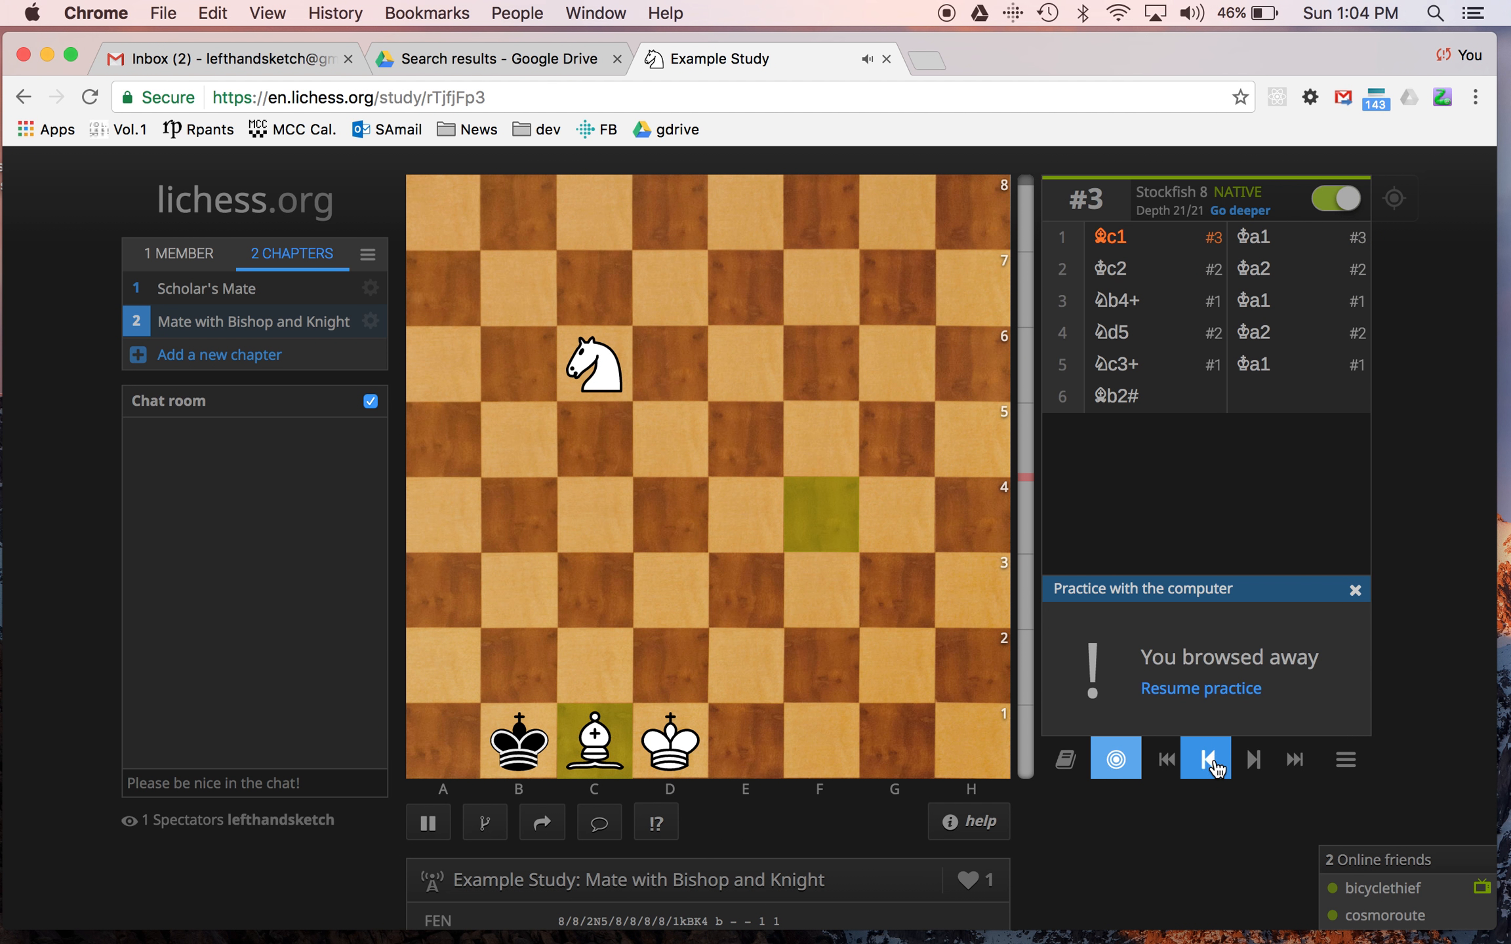
Advance to the position after 3... Ka1, add the variation 4. Bb2#, and go back one move
left_click(1253, 763)
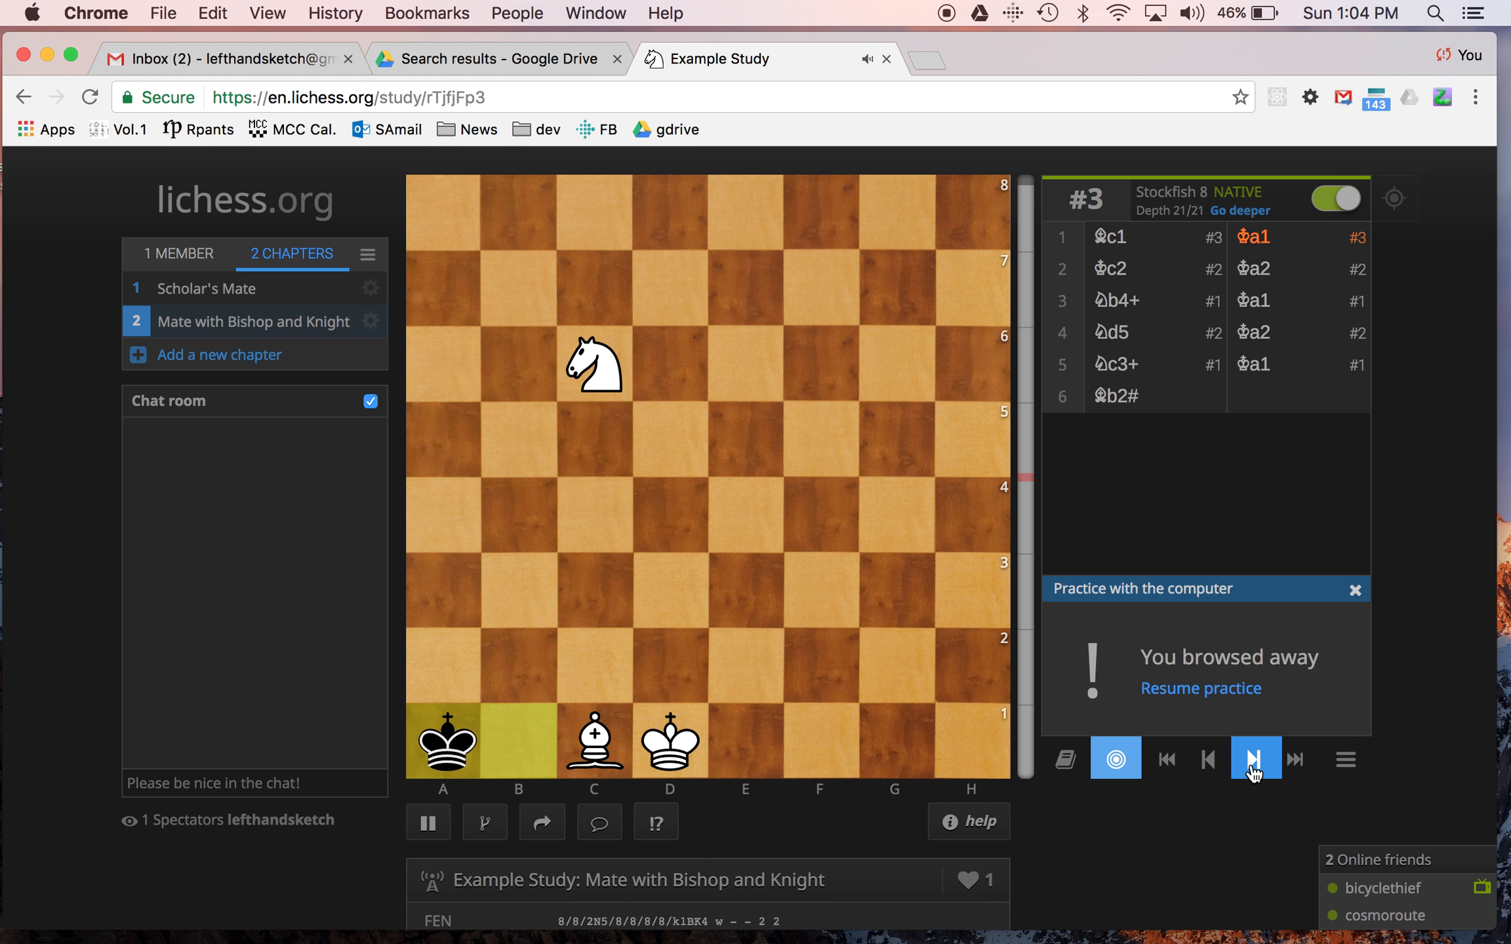
left_click(1253, 764)
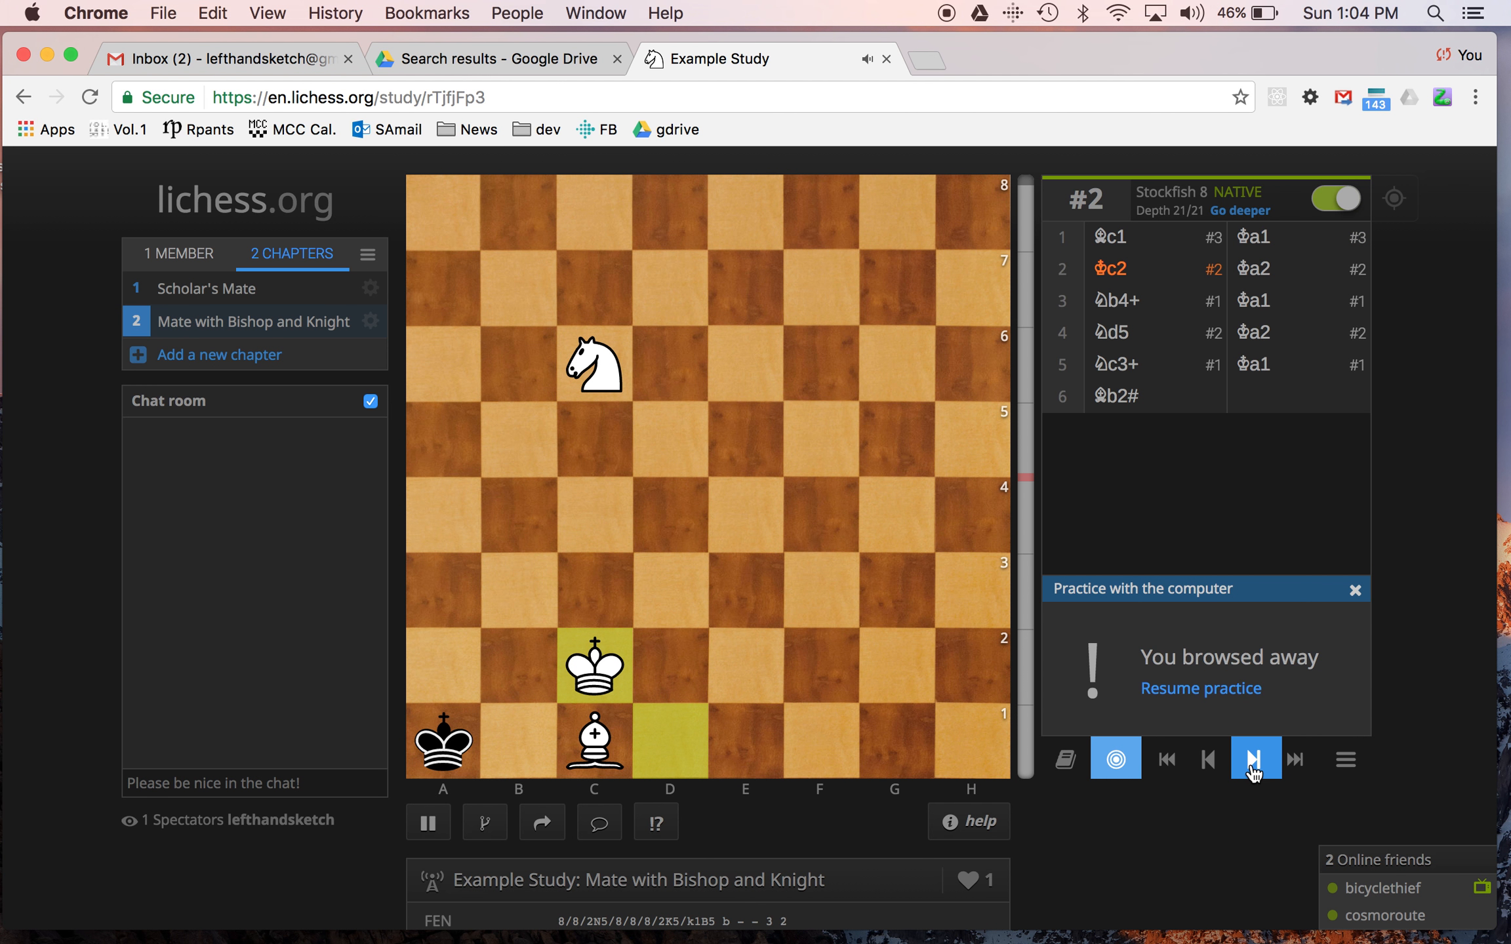
left_click(1254, 764)
left_click(1253, 764)
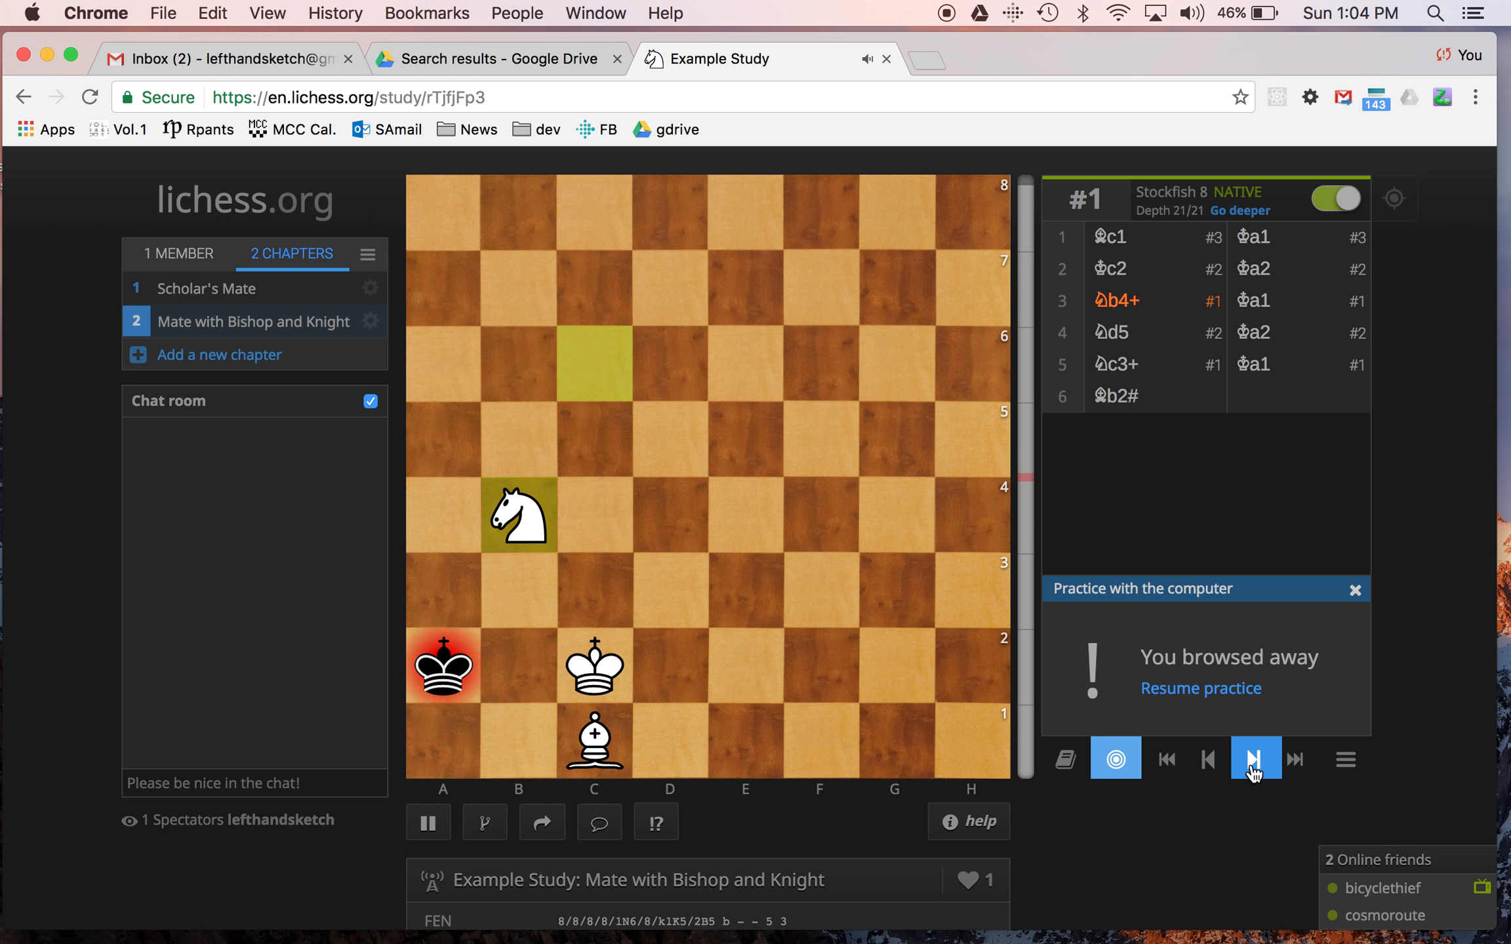
left_click(1253, 764)
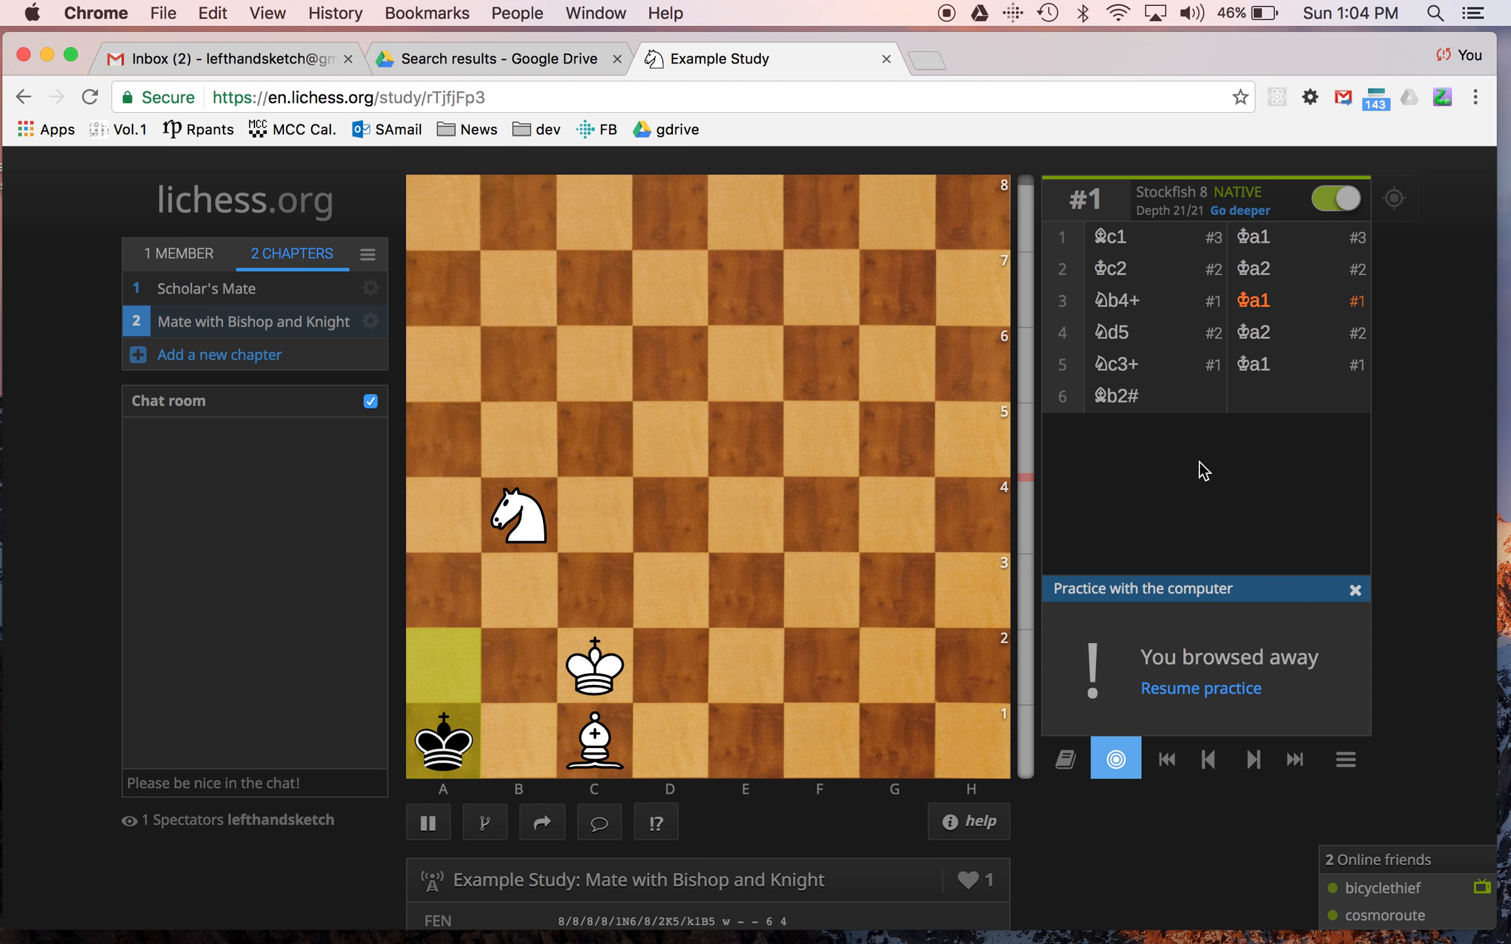
left_click_drag(600, 731, 518, 666)
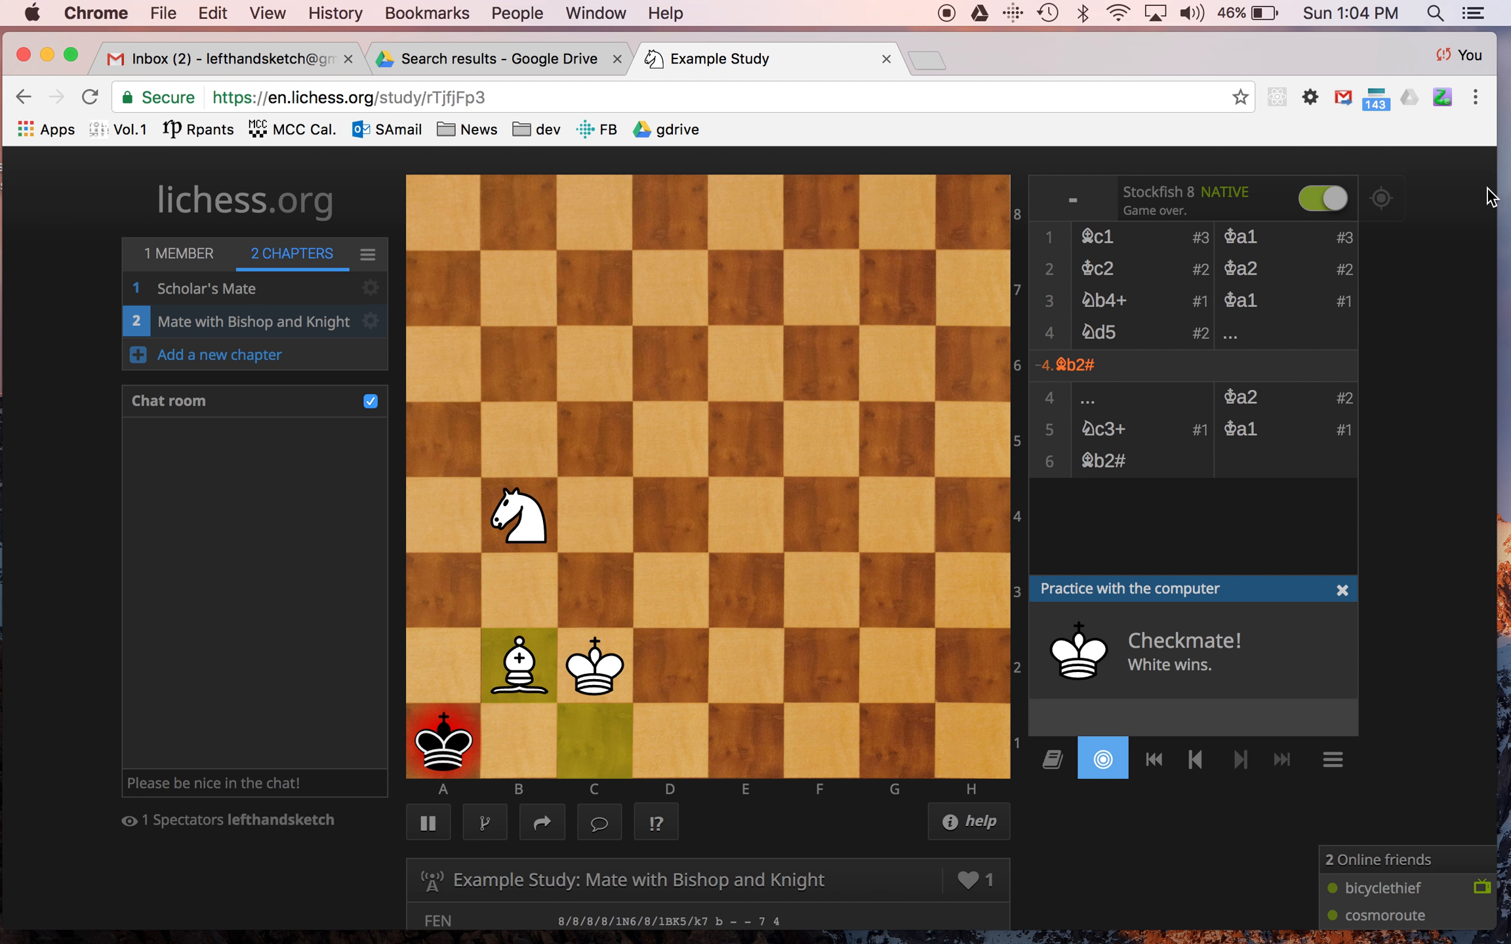
key("Left")
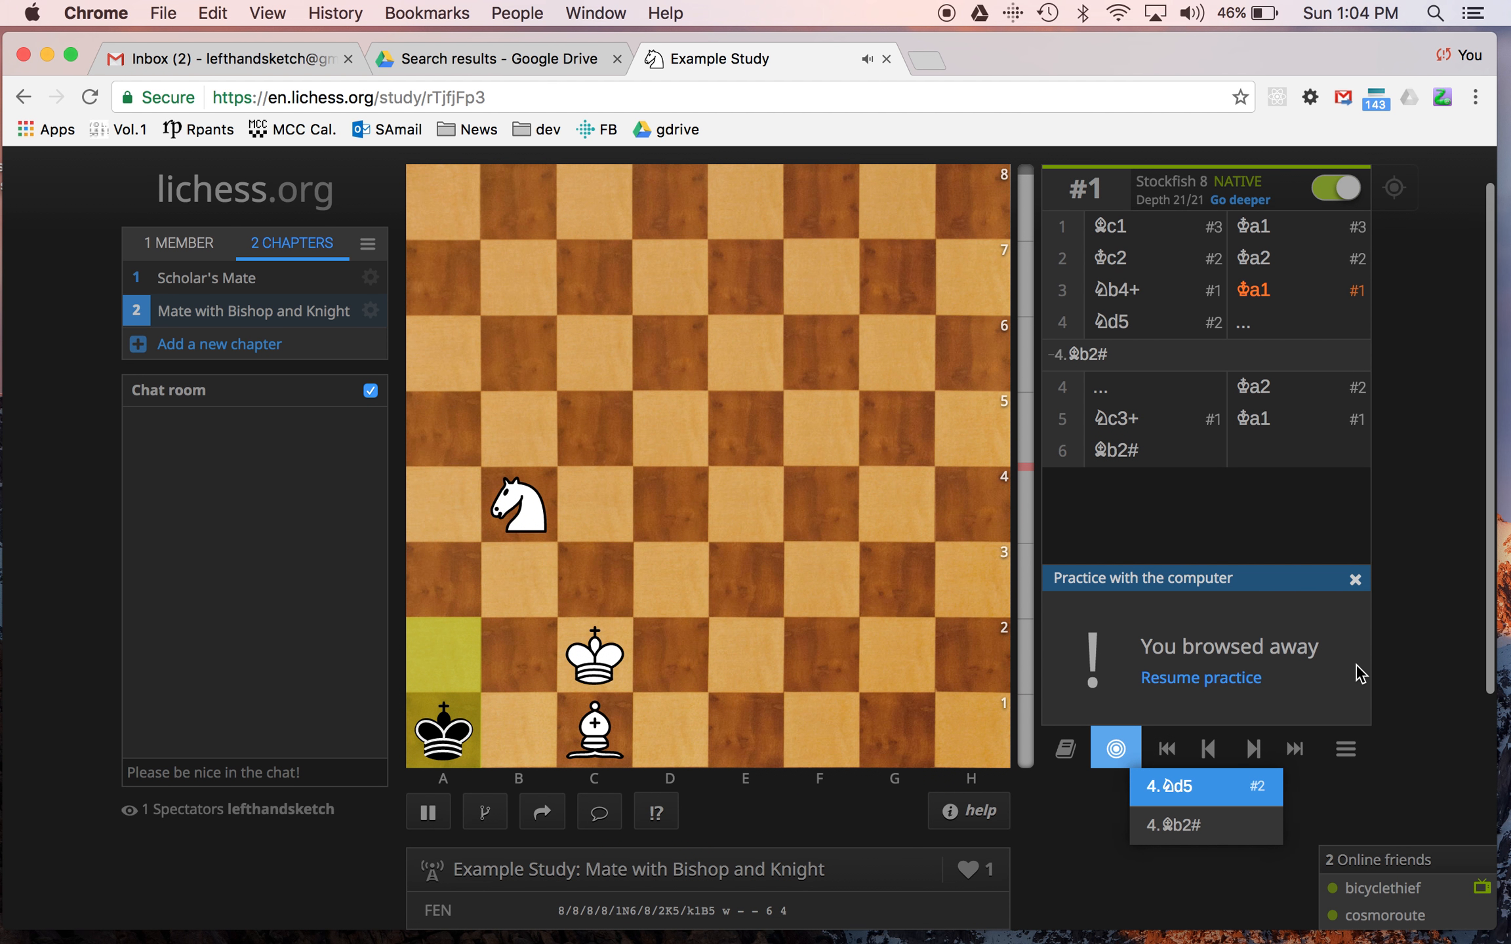
Look over the study tools below the board, including share and export, clone, and disconnecting to play local moves
scroll(1465, 615, "down", 3)
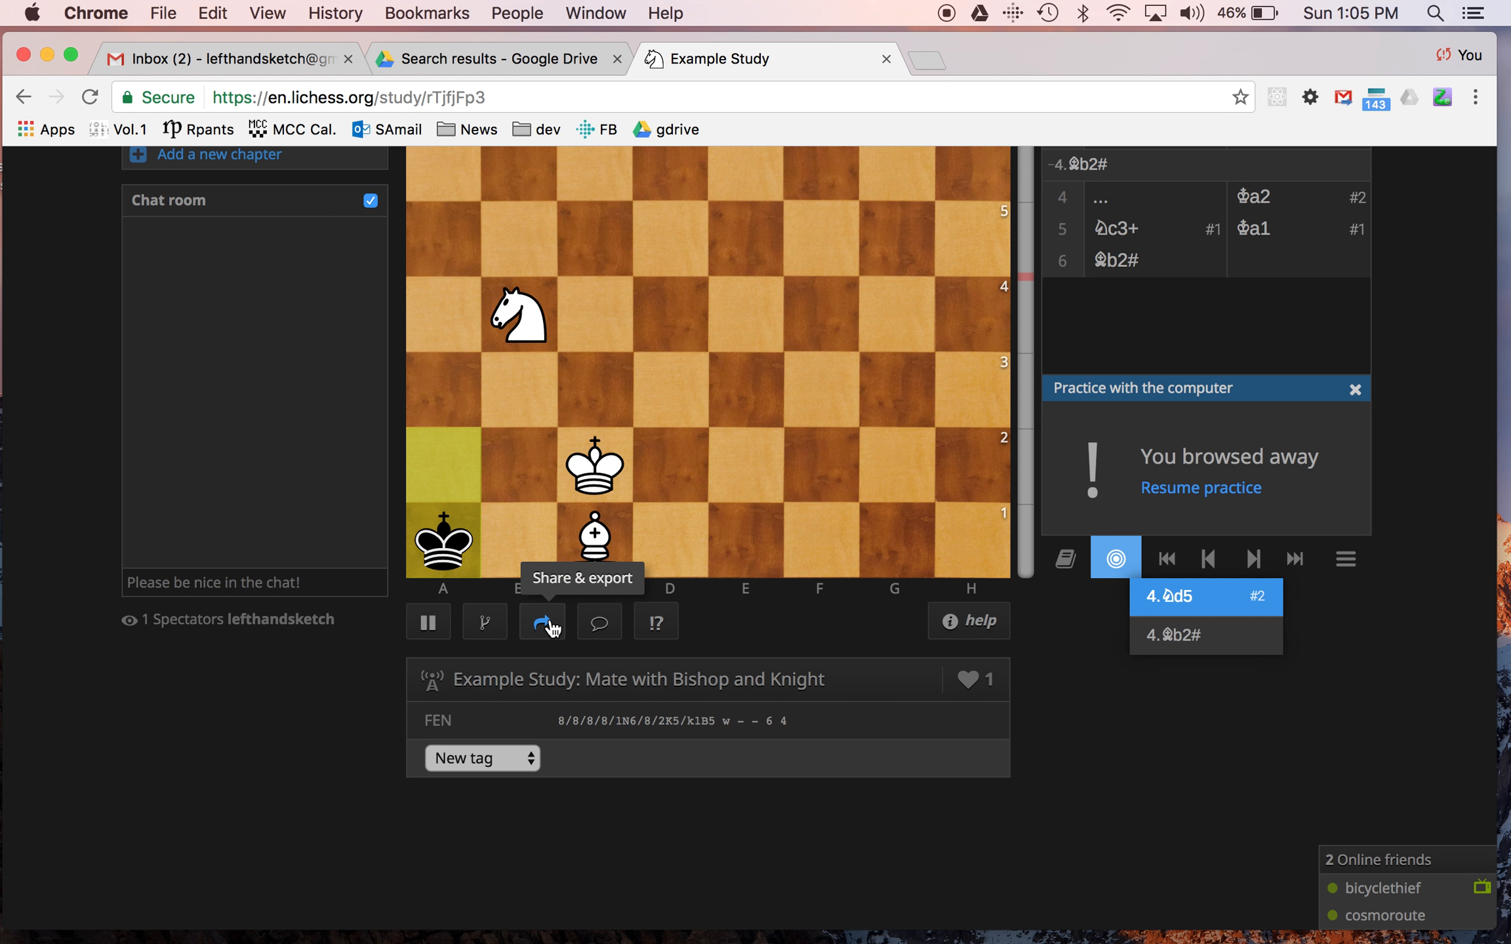
scroll(551, 628, "up", 2)
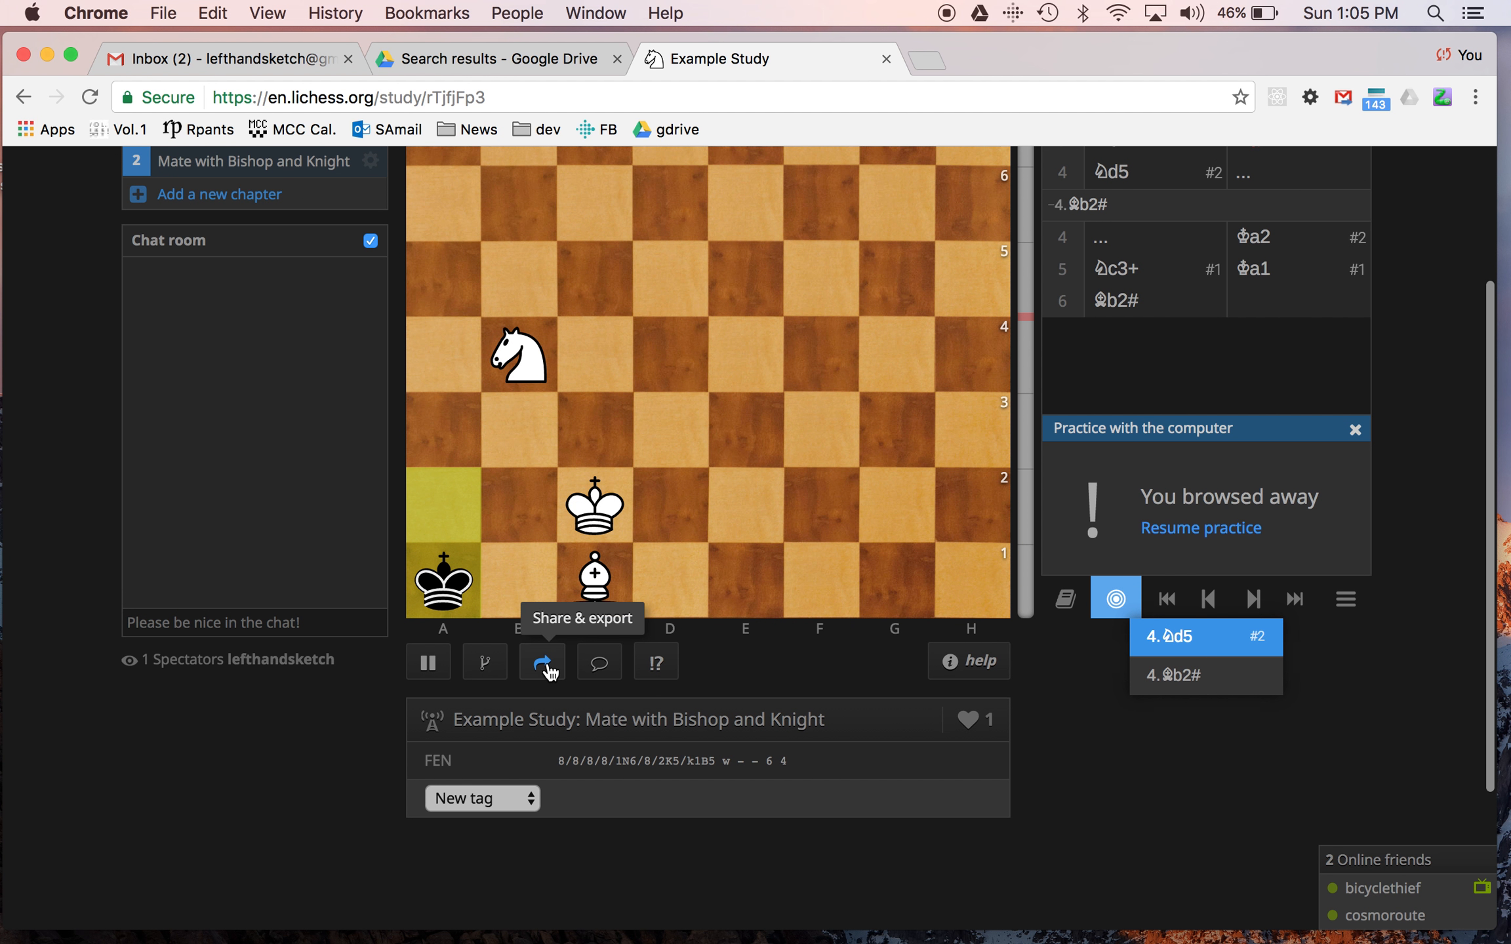
scroll(550, 663, "up", 1)
scroll(550, 670, "up", 1)
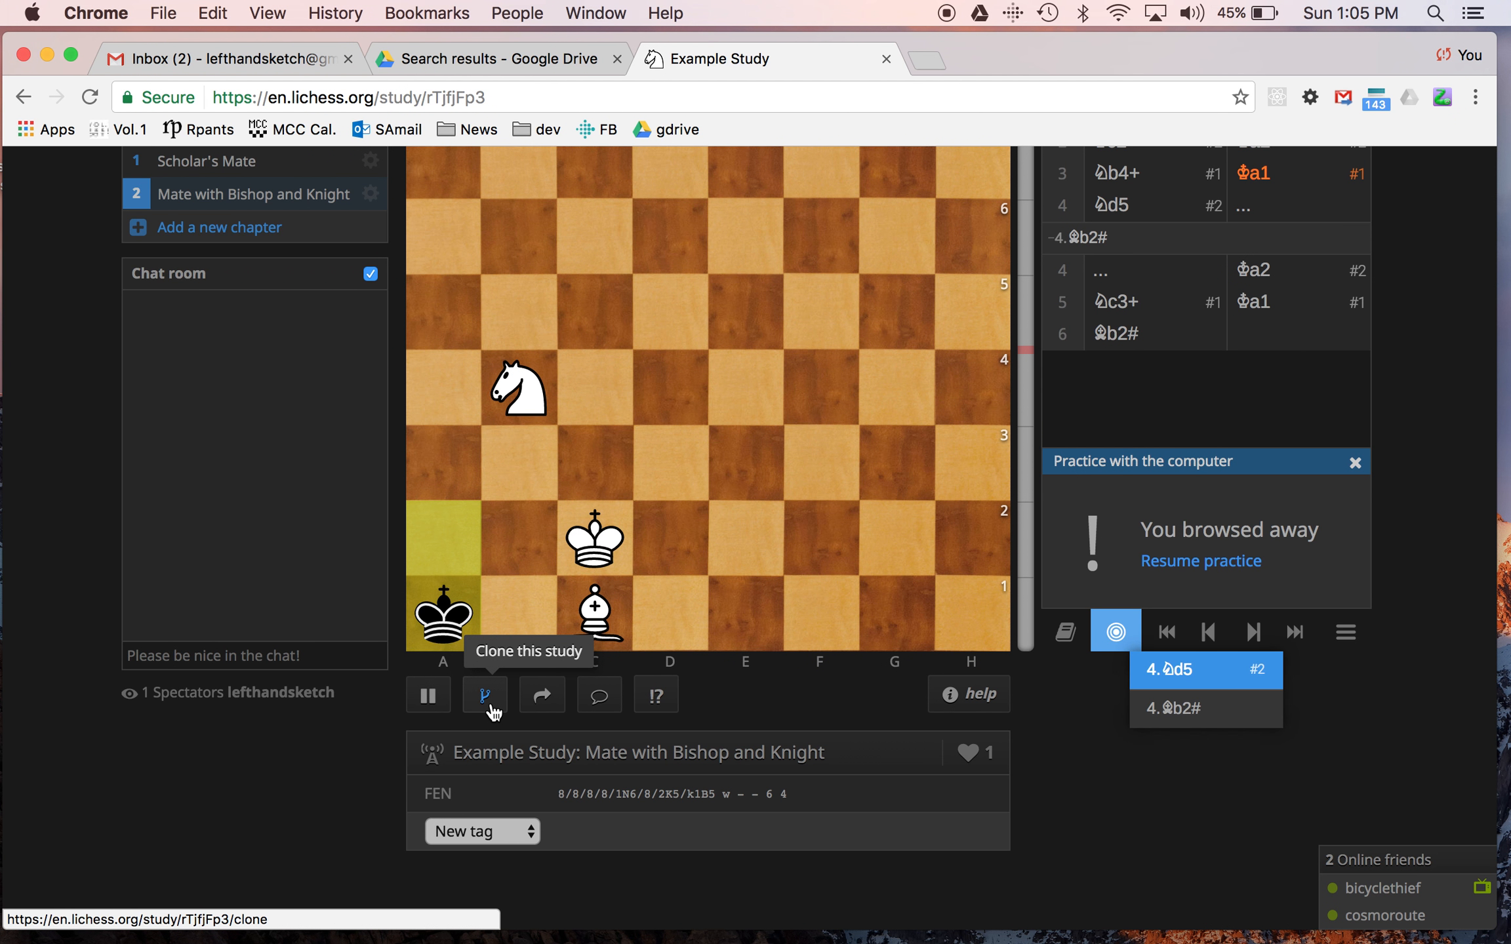
scroll(387, 767, "up", 5)
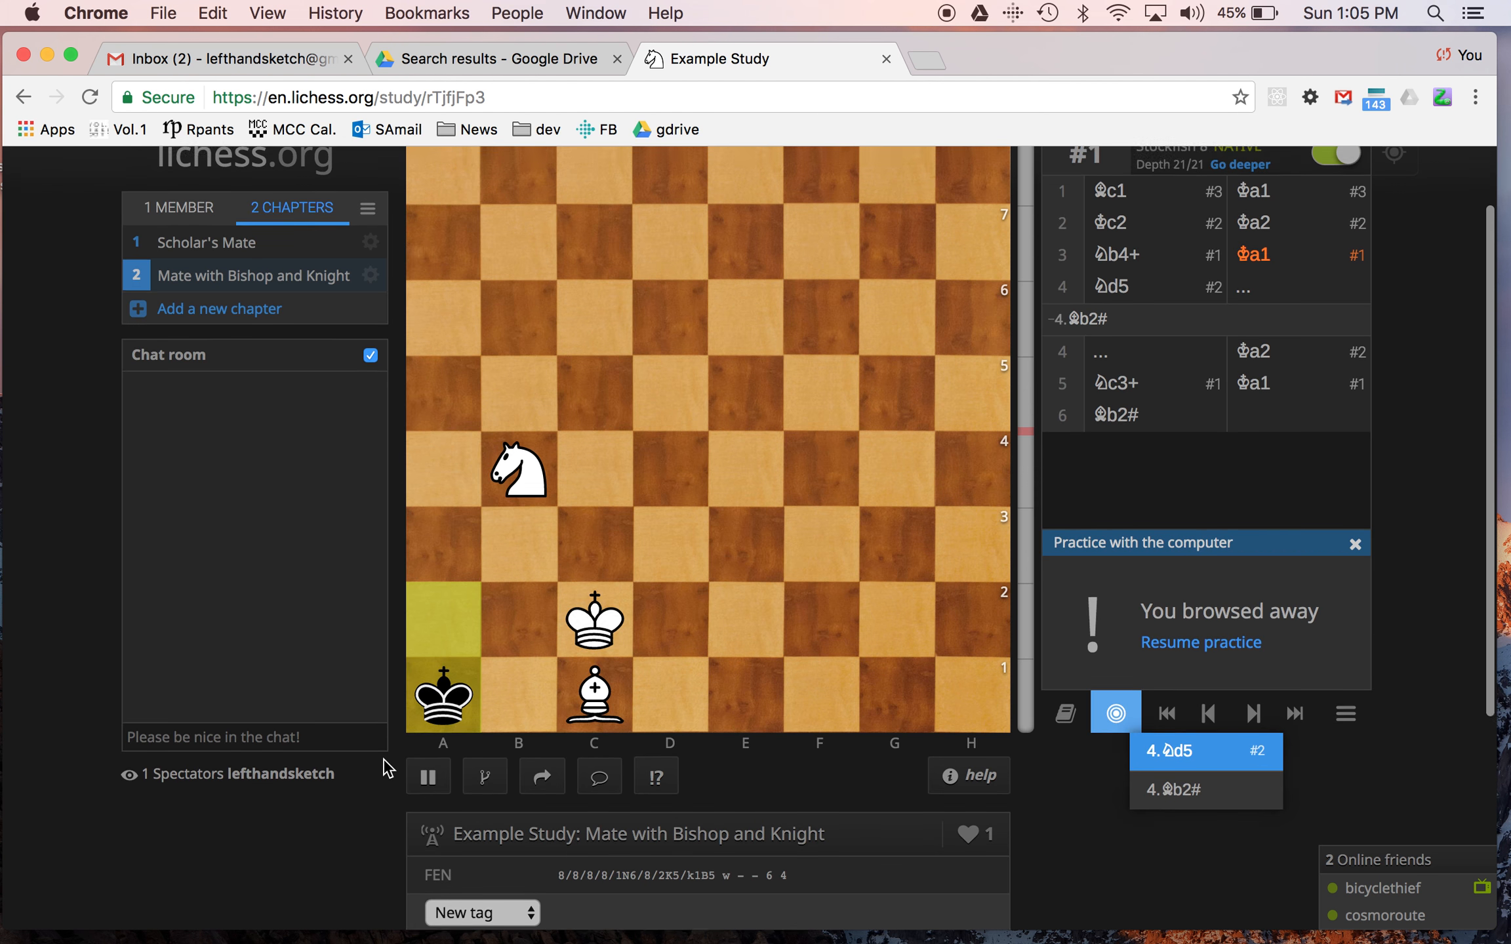
scroll(383, 828, "down", 2)
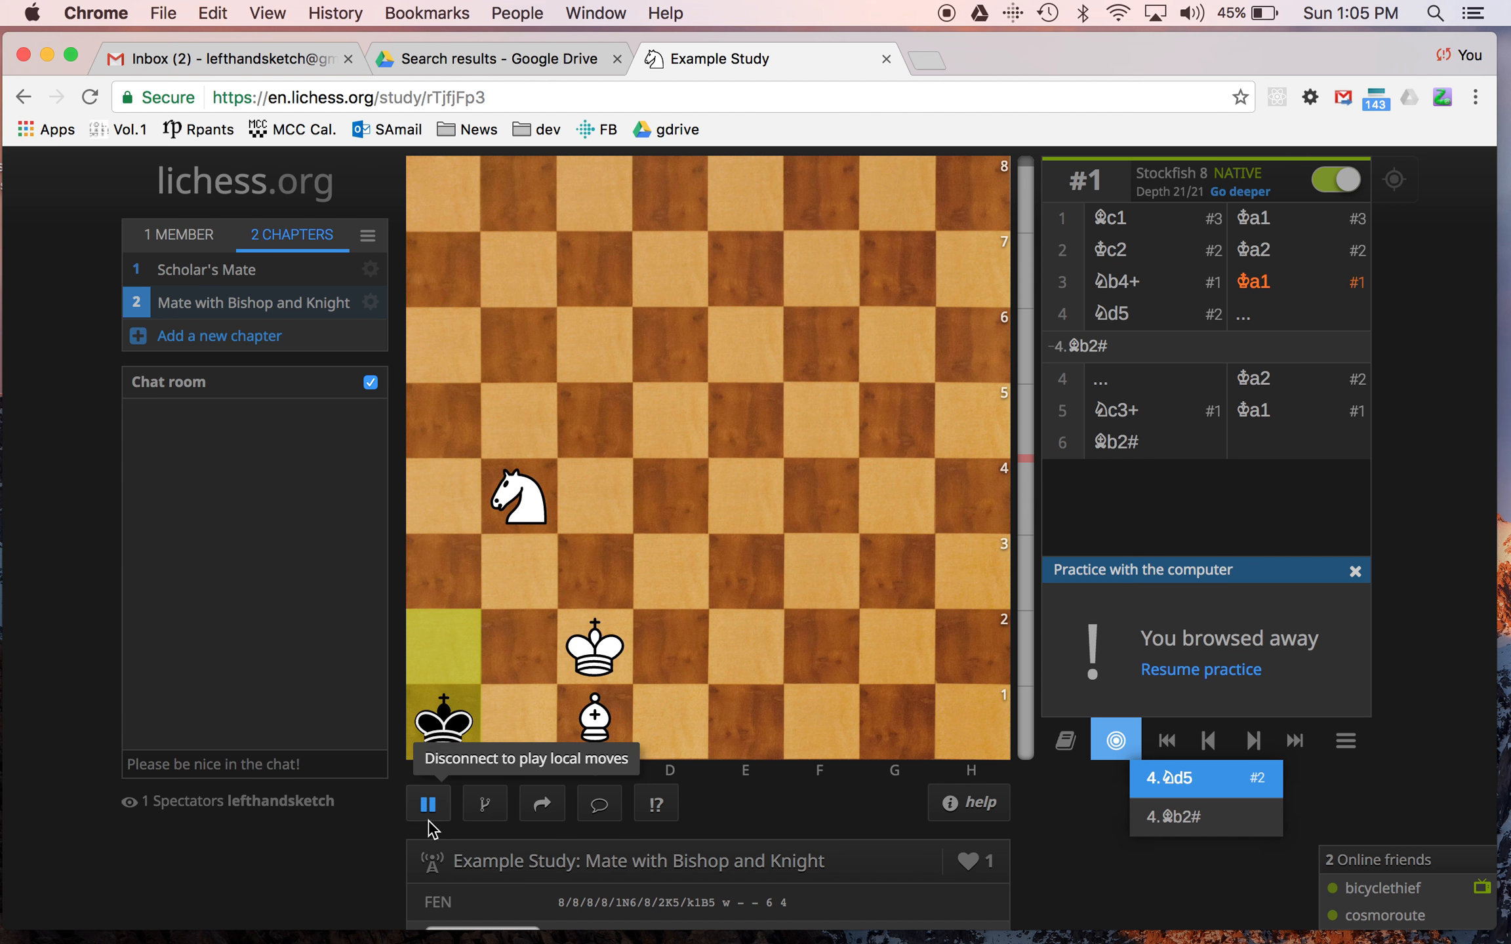
scroll(1426, 718, "down", 3)
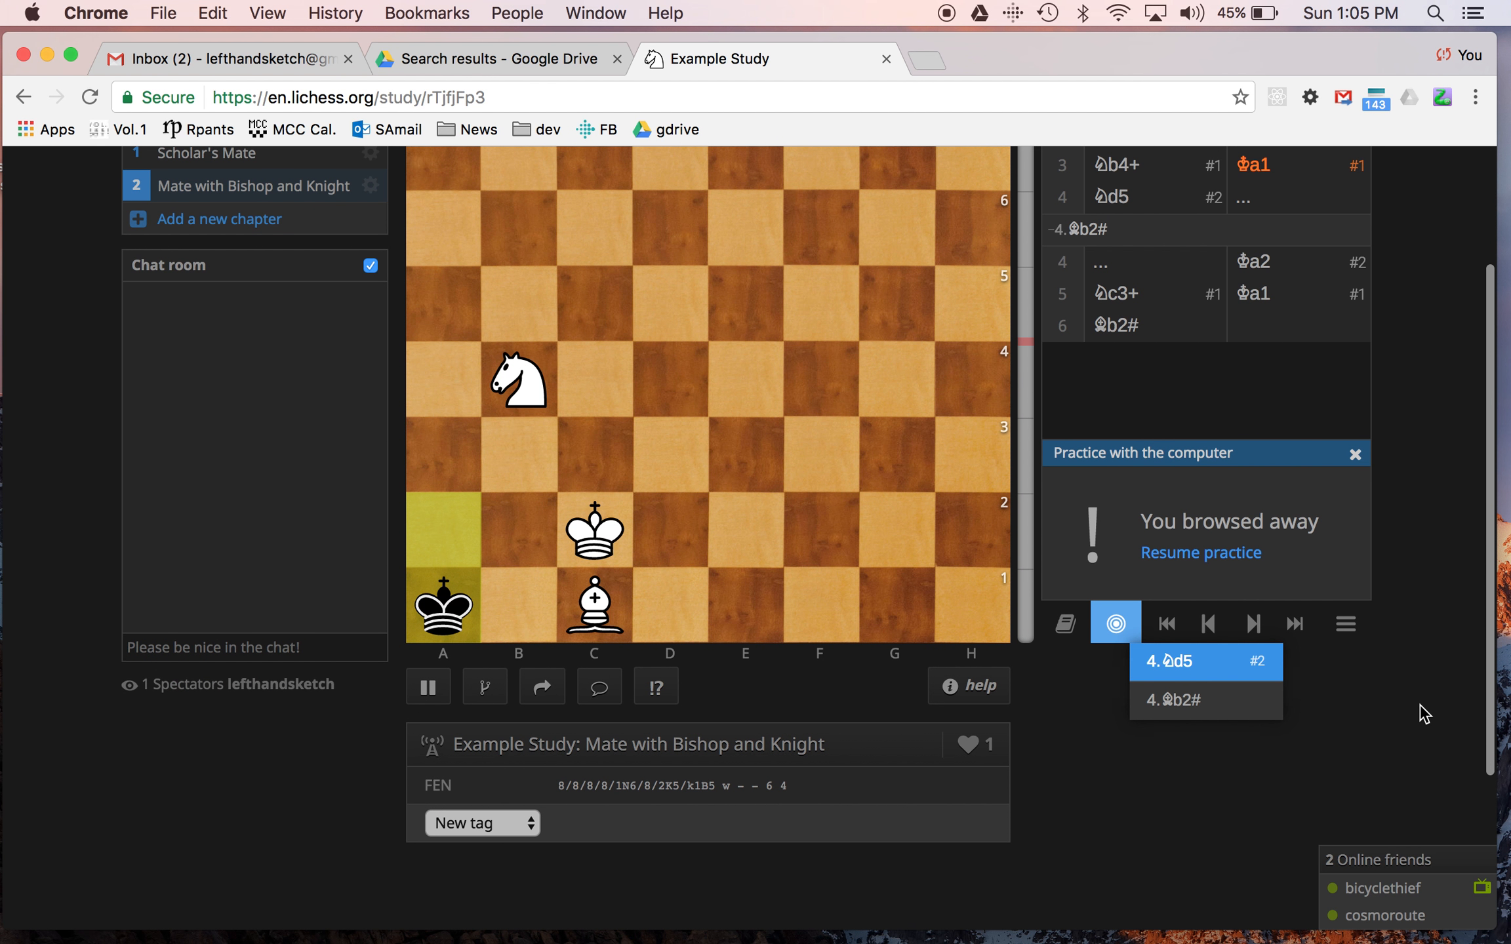
scroll(1425, 715, "up", 5)
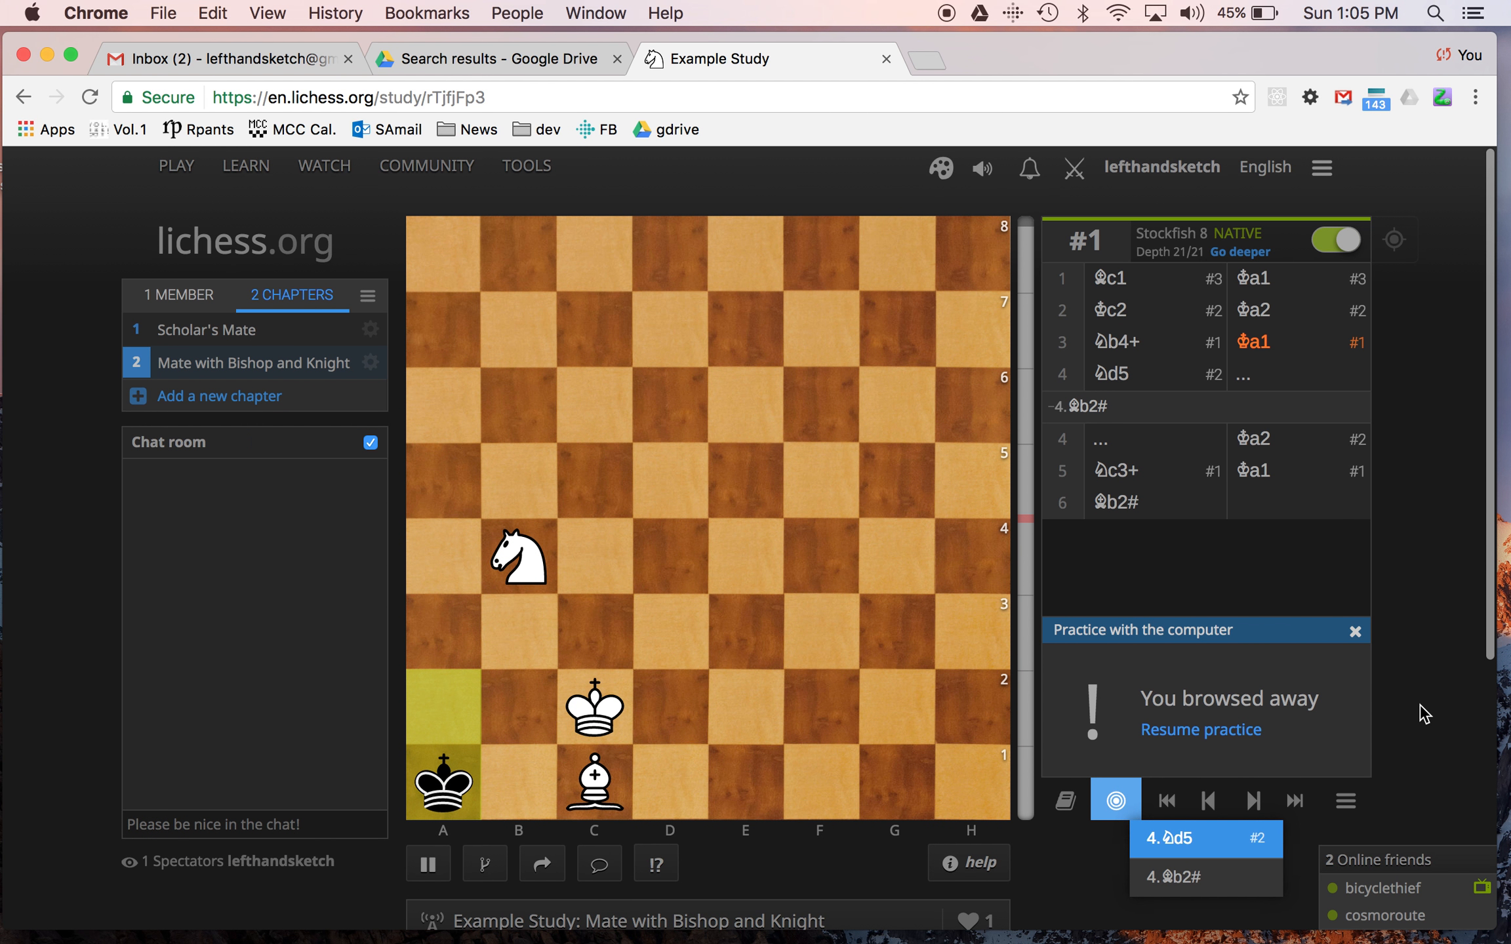
Begin a new chapter based on a FEN, and open the Chess.com analysis board editor in a new tab
left_click(220, 398)
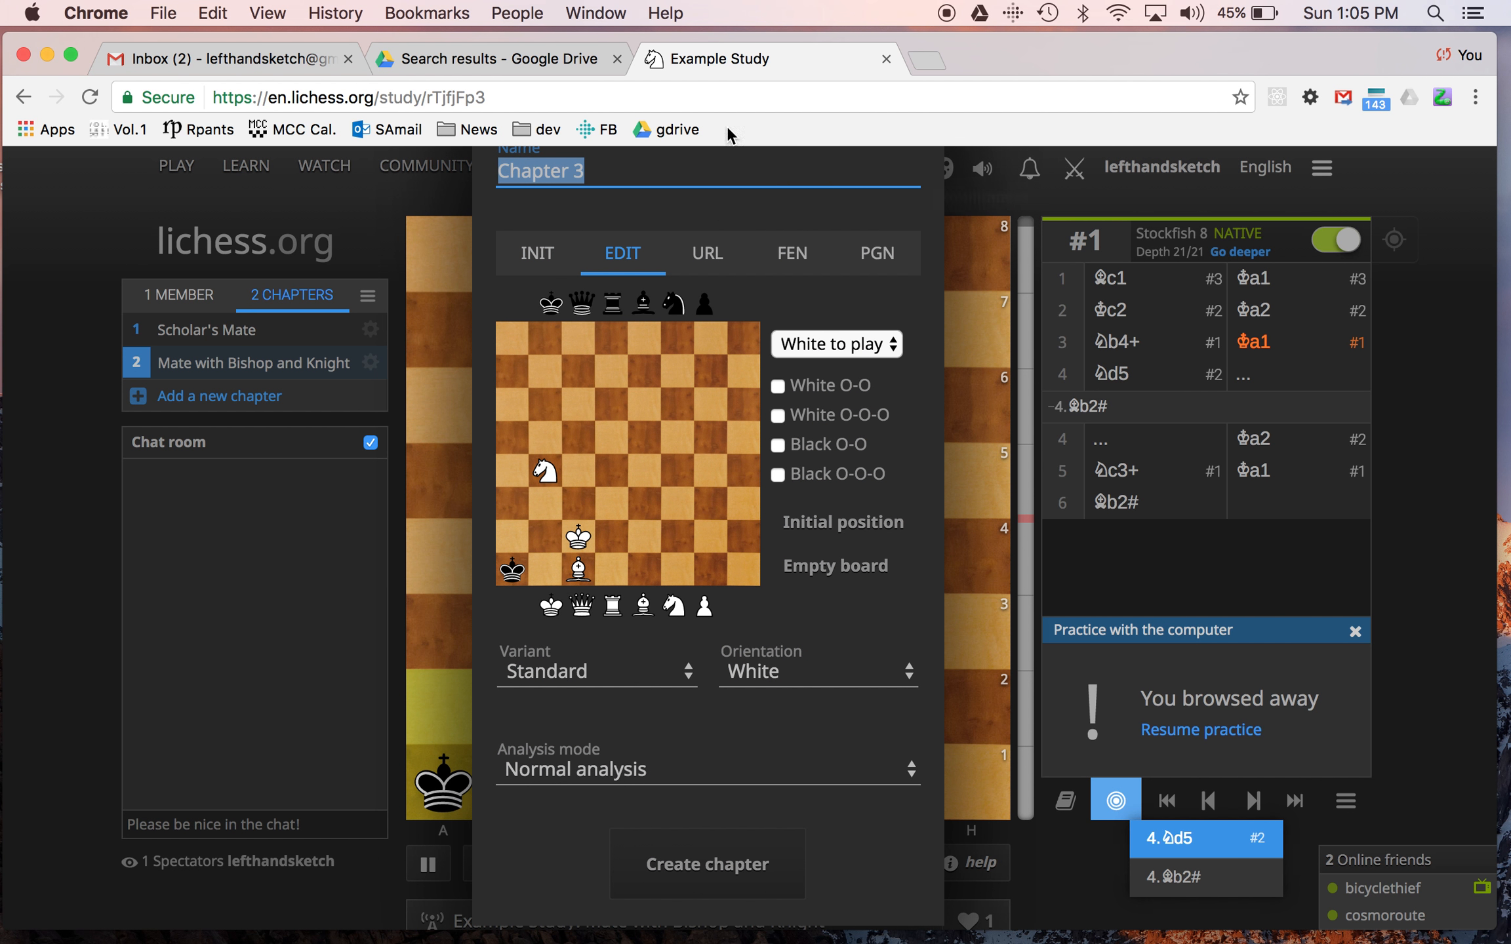
left_click(792, 254)
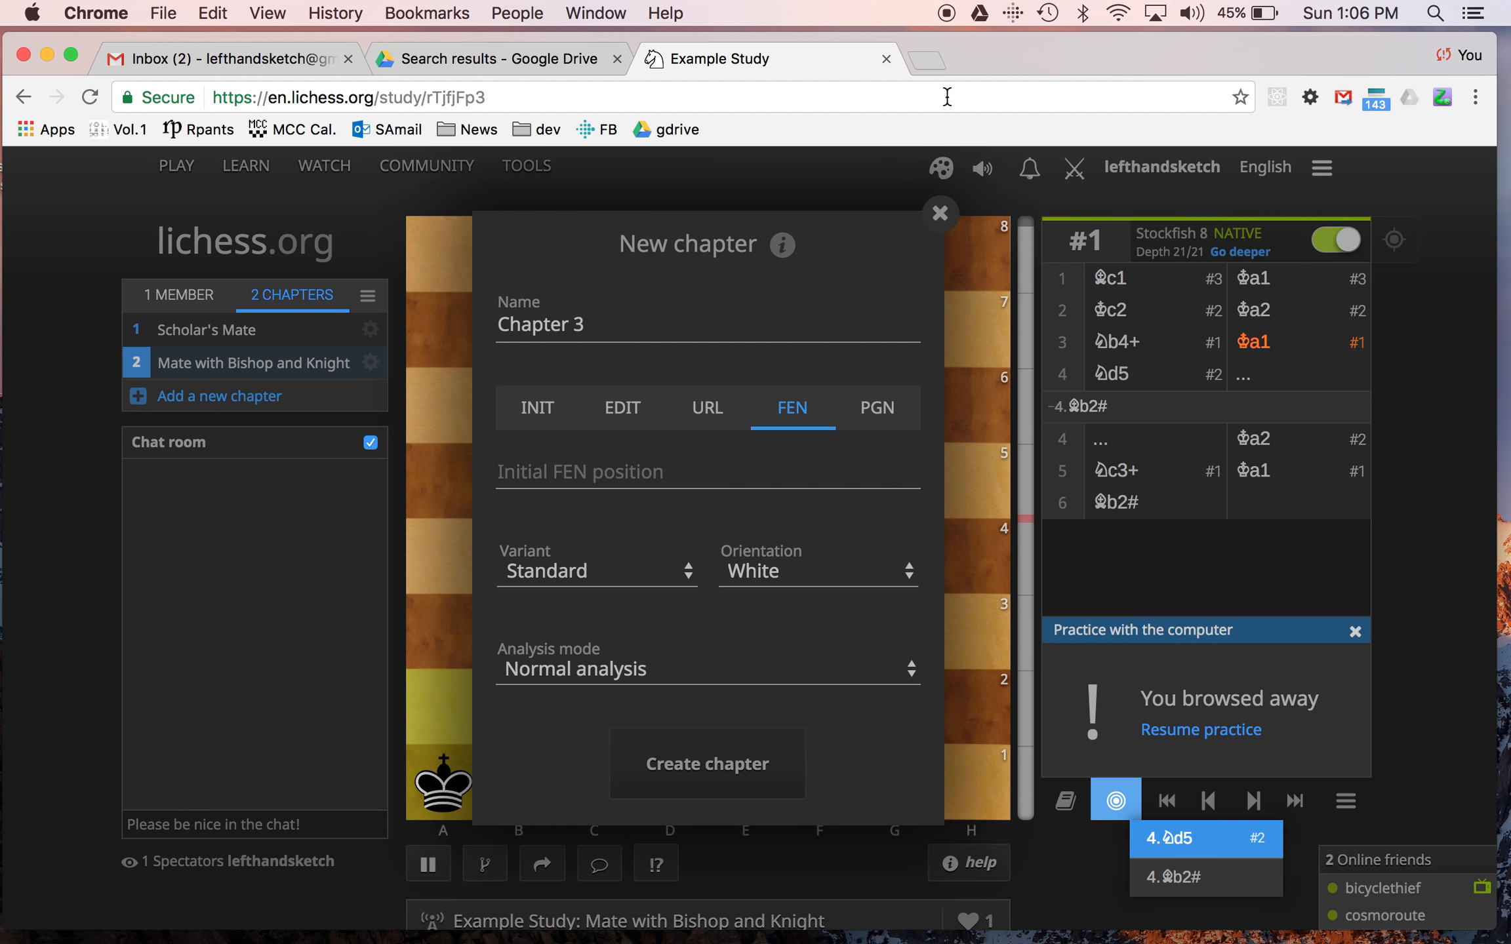
left_click(924, 58)
type("chess.com")
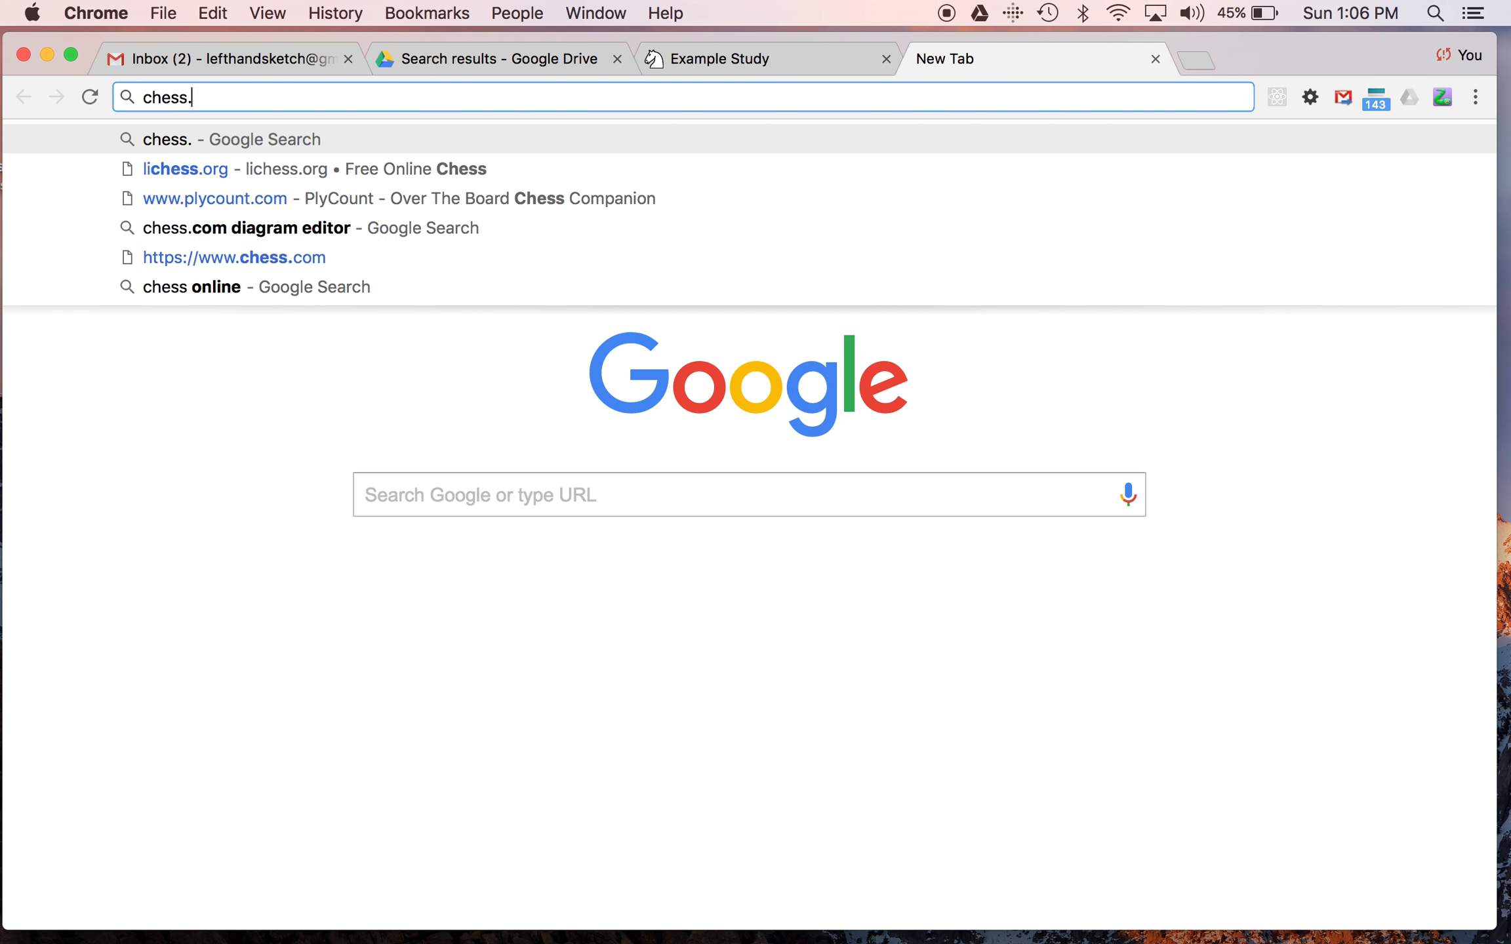
left_click(403, 229)
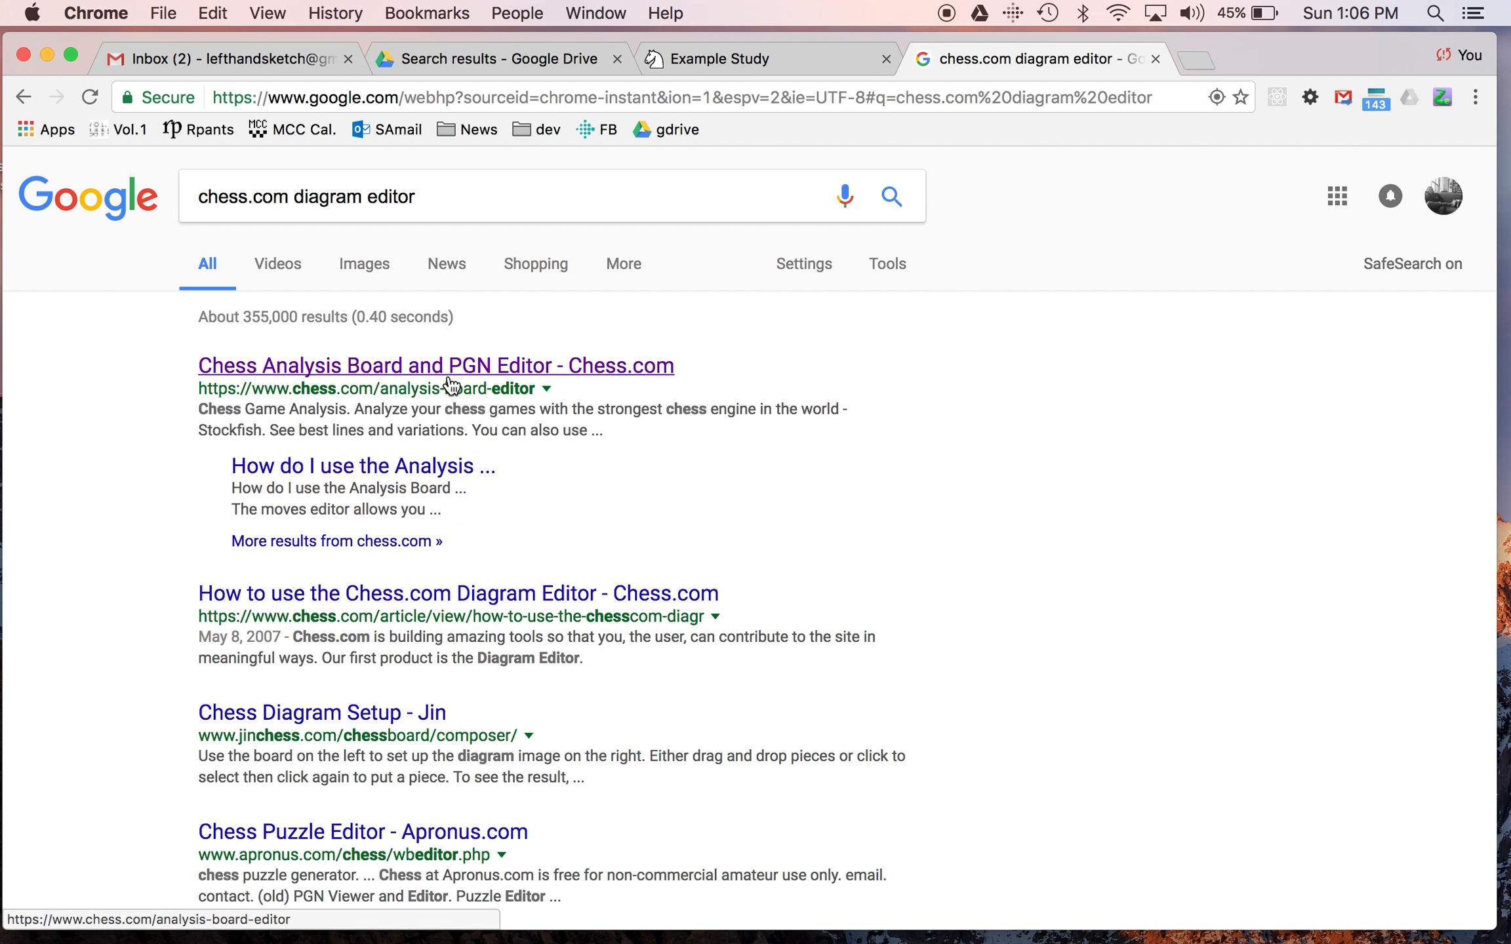
left_click(453, 380)
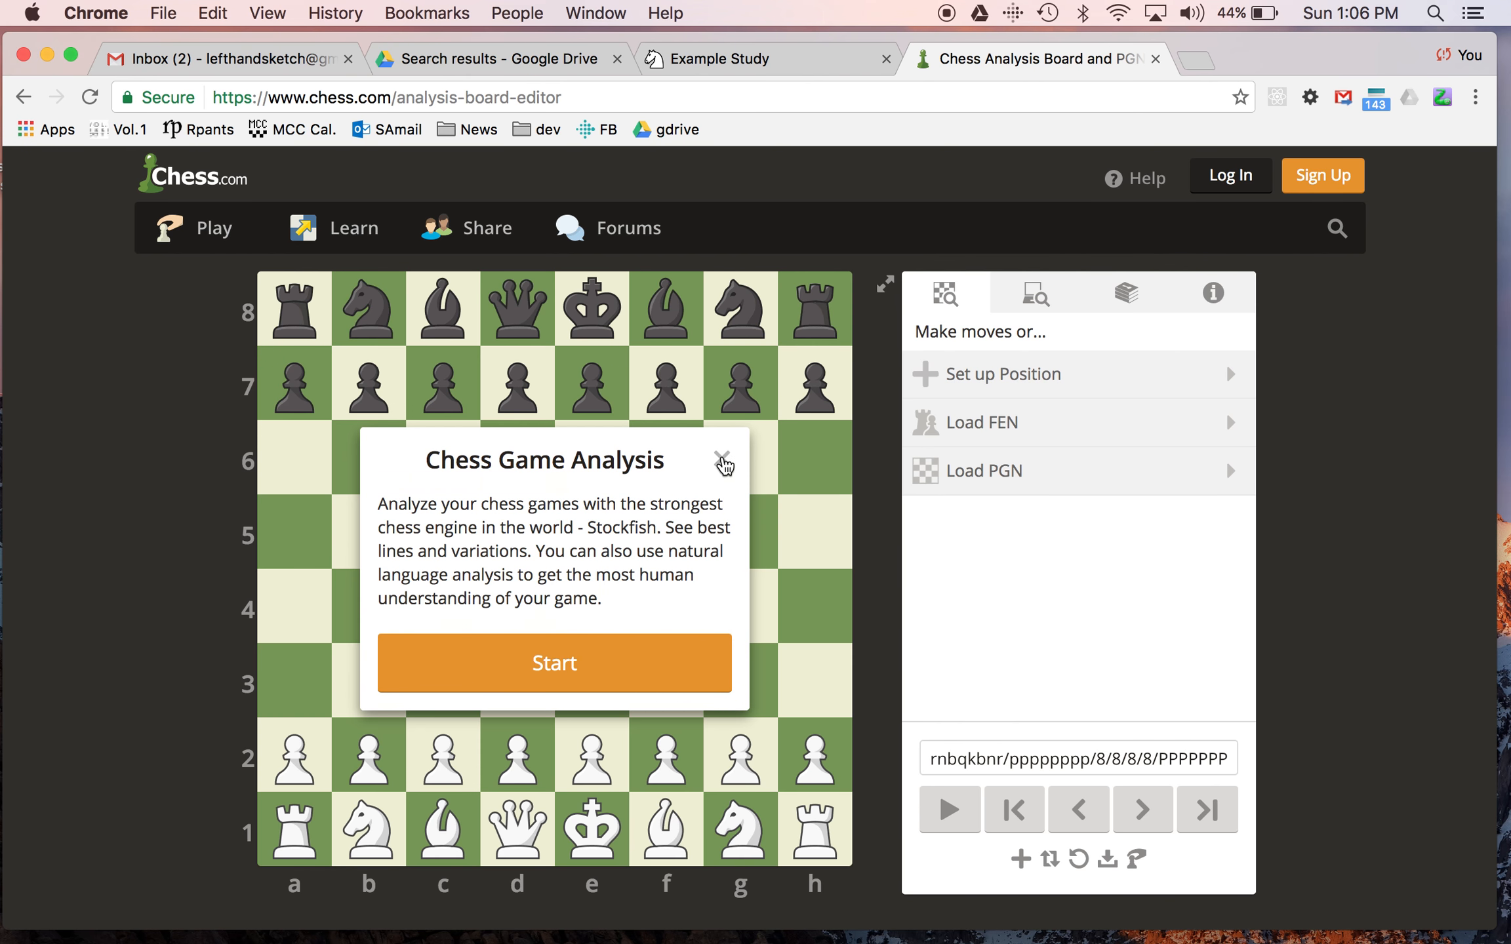
left_click(723, 461)
Set up a position on an emptied board with white king e5, pawn e6 and rook h4 against black king e8 and rook g7
left_click(1230, 425)
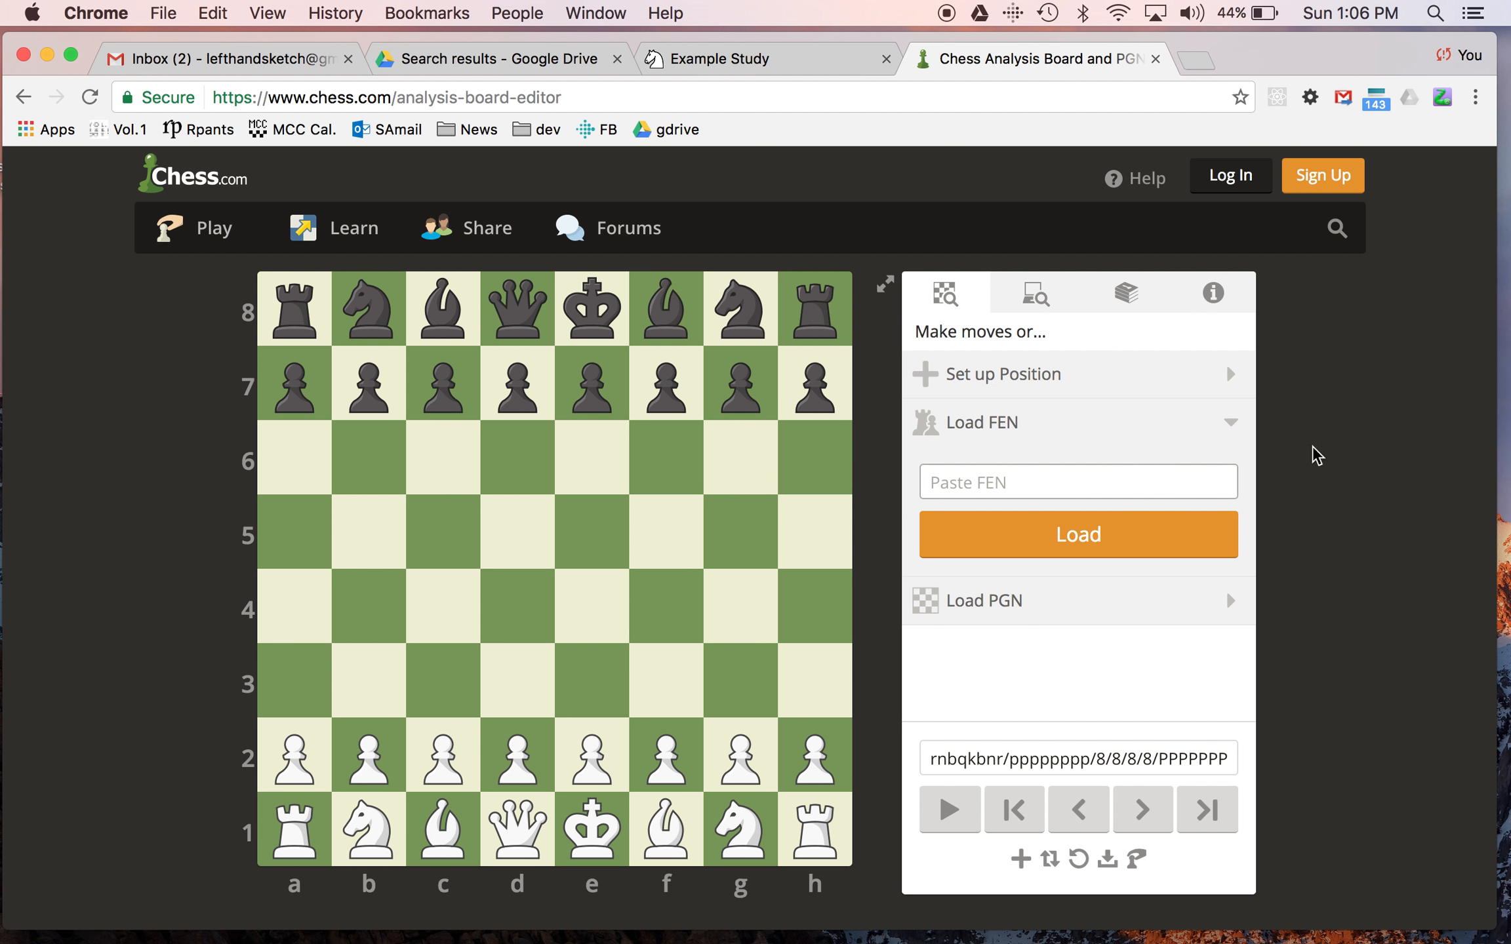
scroll(1285, 671, "down", 1)
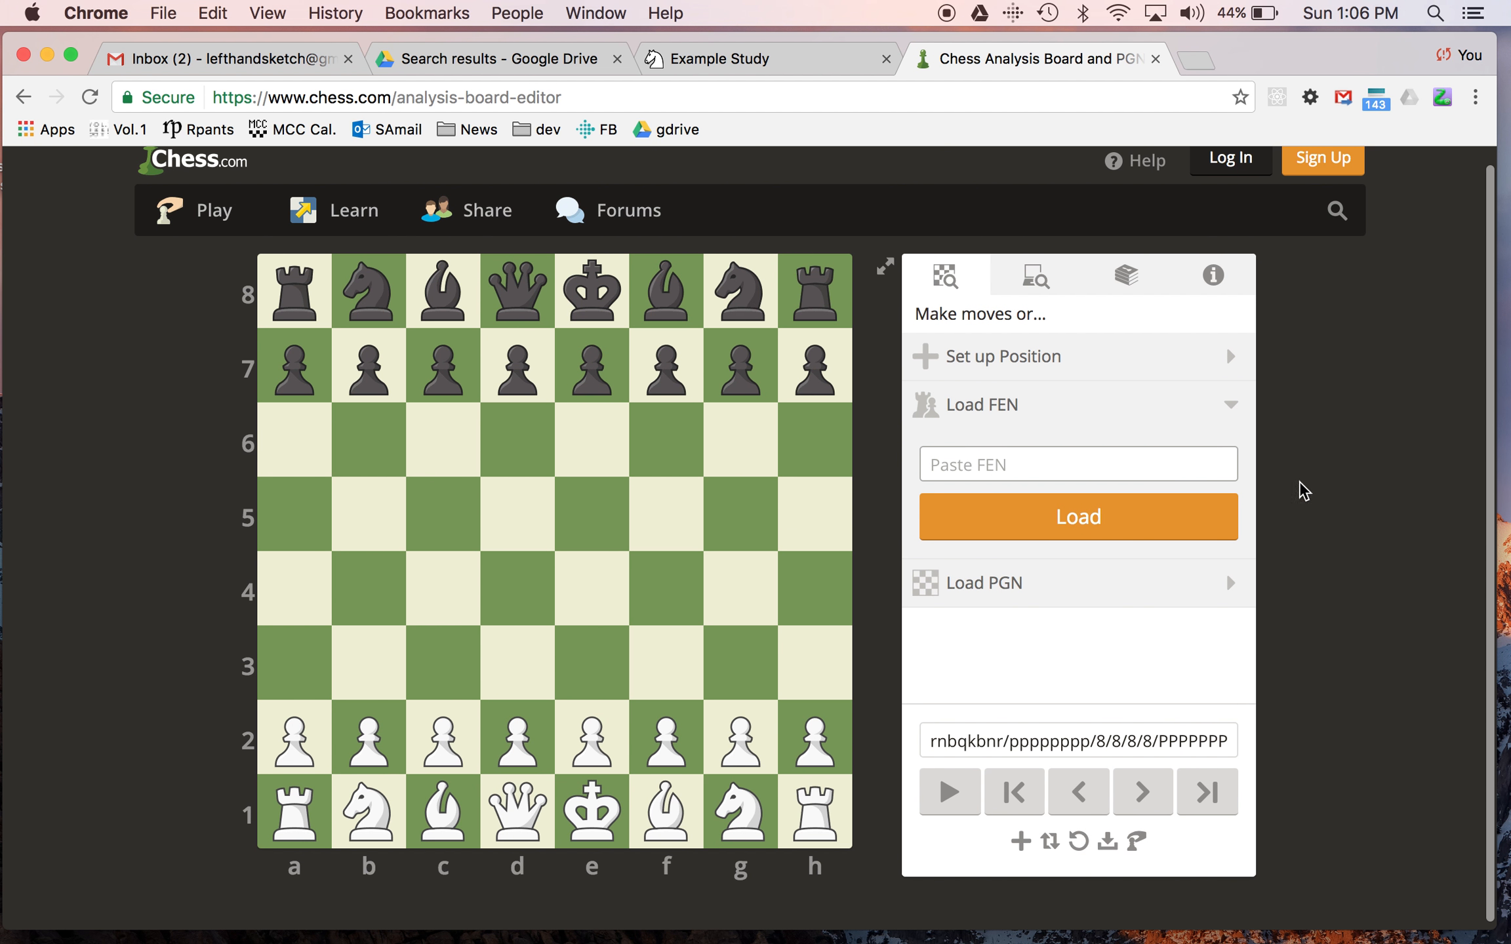
left_click(1228, 360)
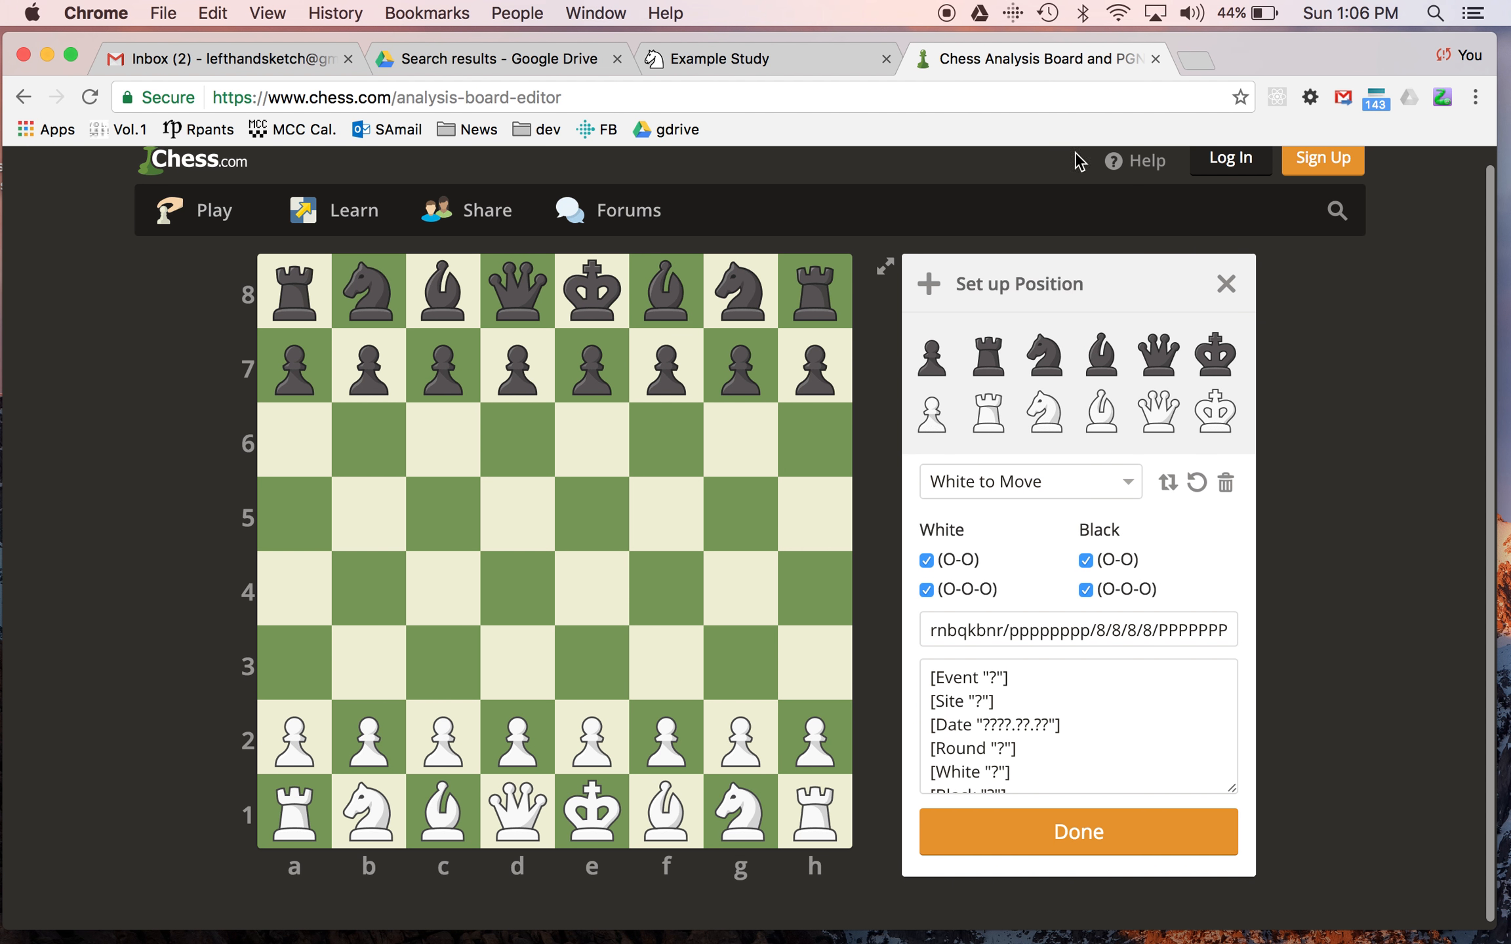
left_click(1233, 482)
left_click_drag(988, 416, 815, 588)
left_click_drag(988, 357, 754, 373)
left_click_drag(932, 415, 600, 438)
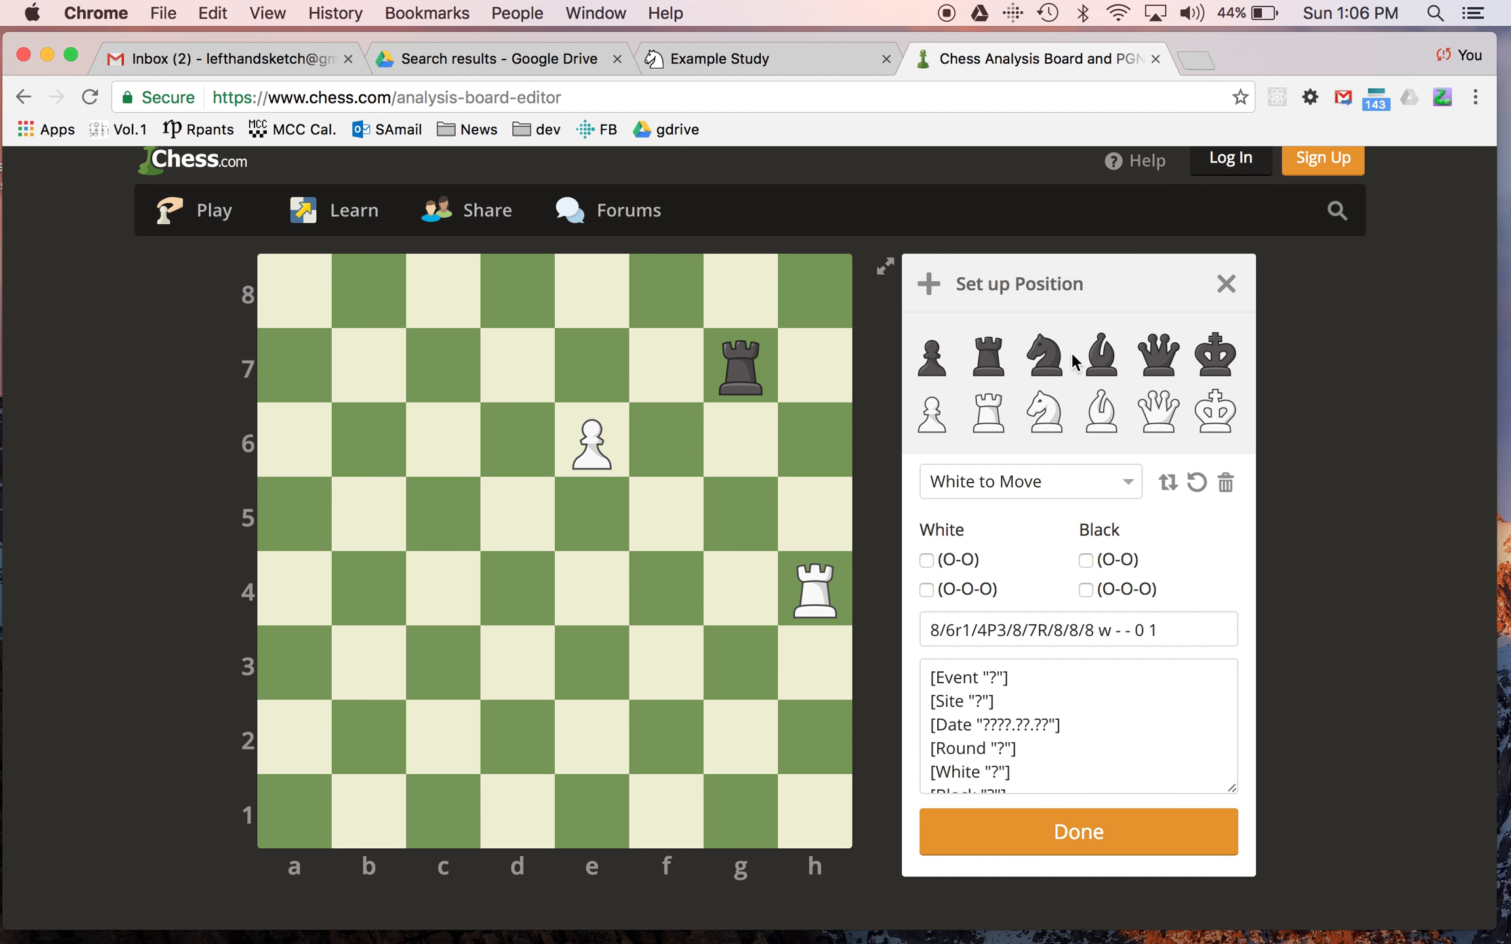
left_click_drag(1215, 412, 592, 513)
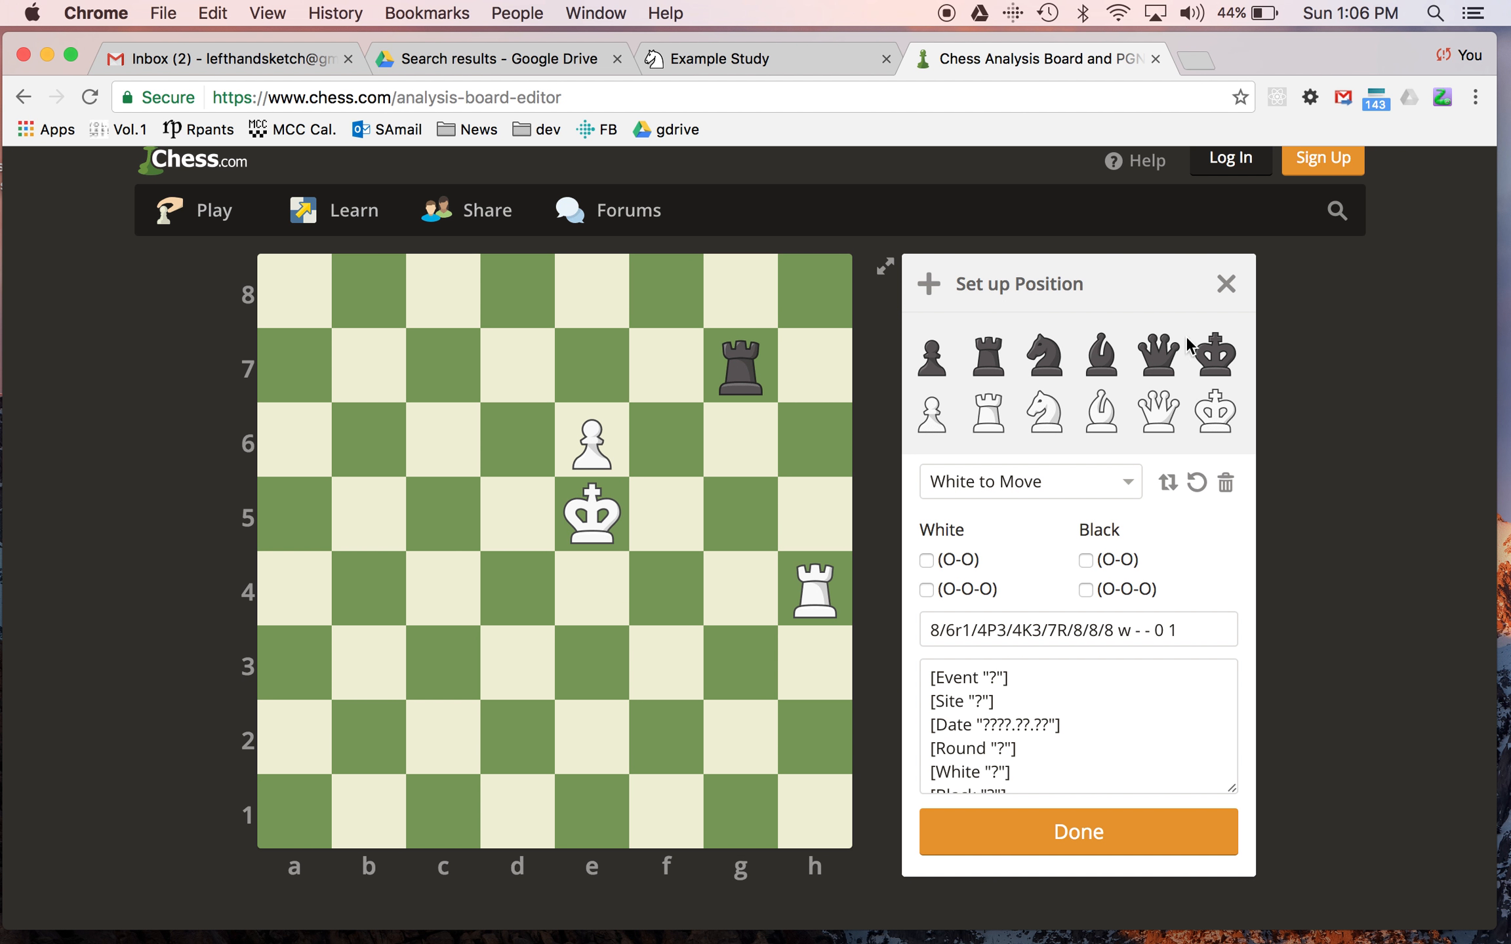
left_click_drag(1213, 353, 585, 295)
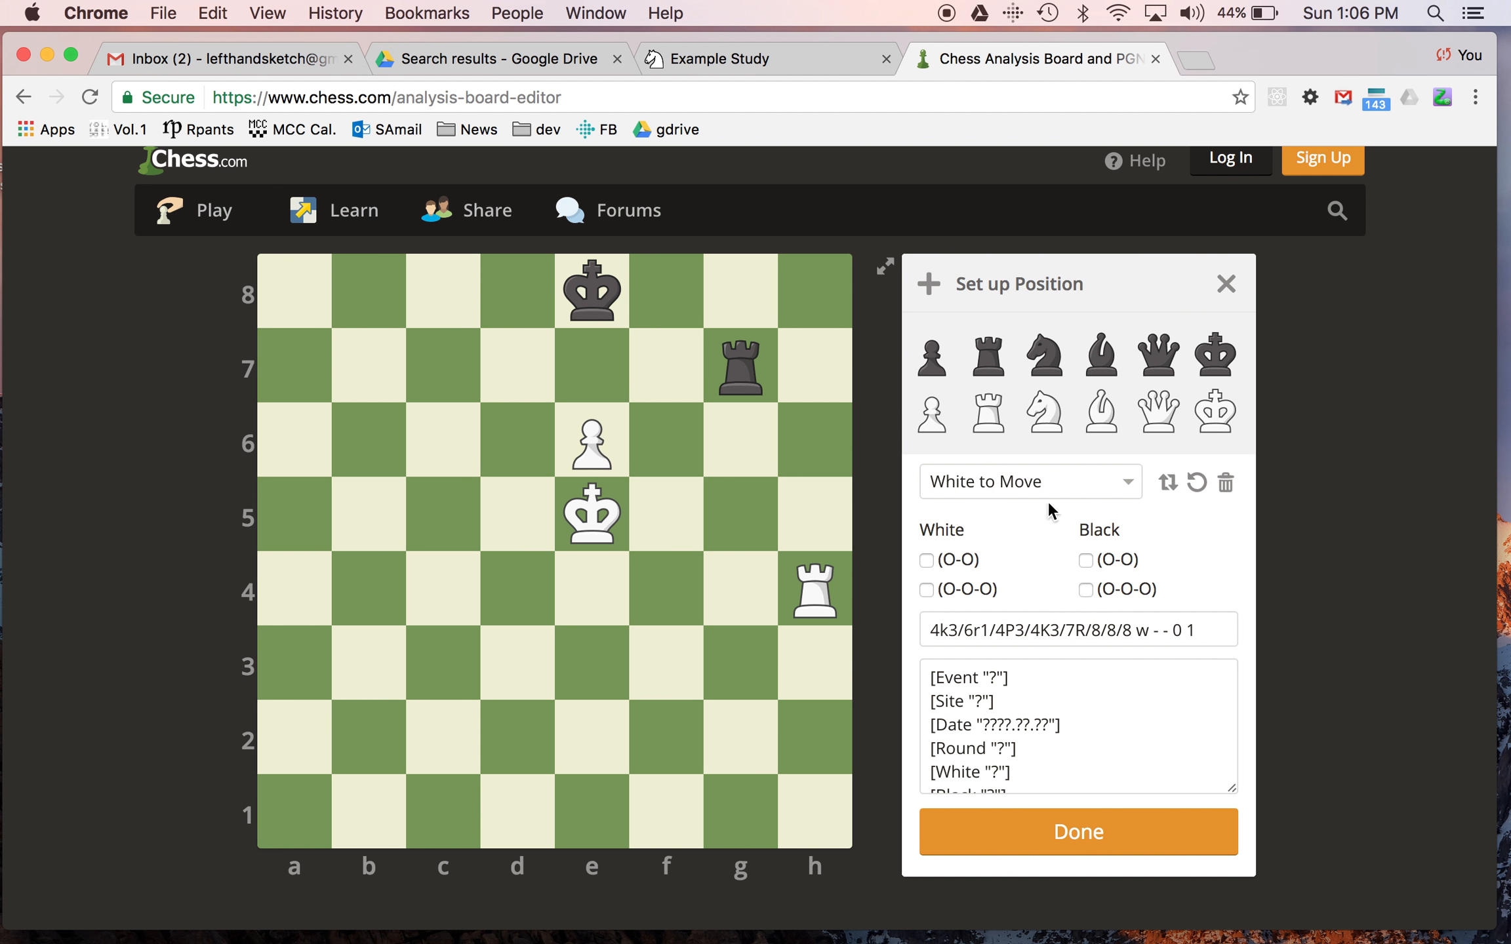
Copy the position's FEN and paste it as the initial FEN position of the new Lichess chapter
scroll(1338, 685, "down", 1)
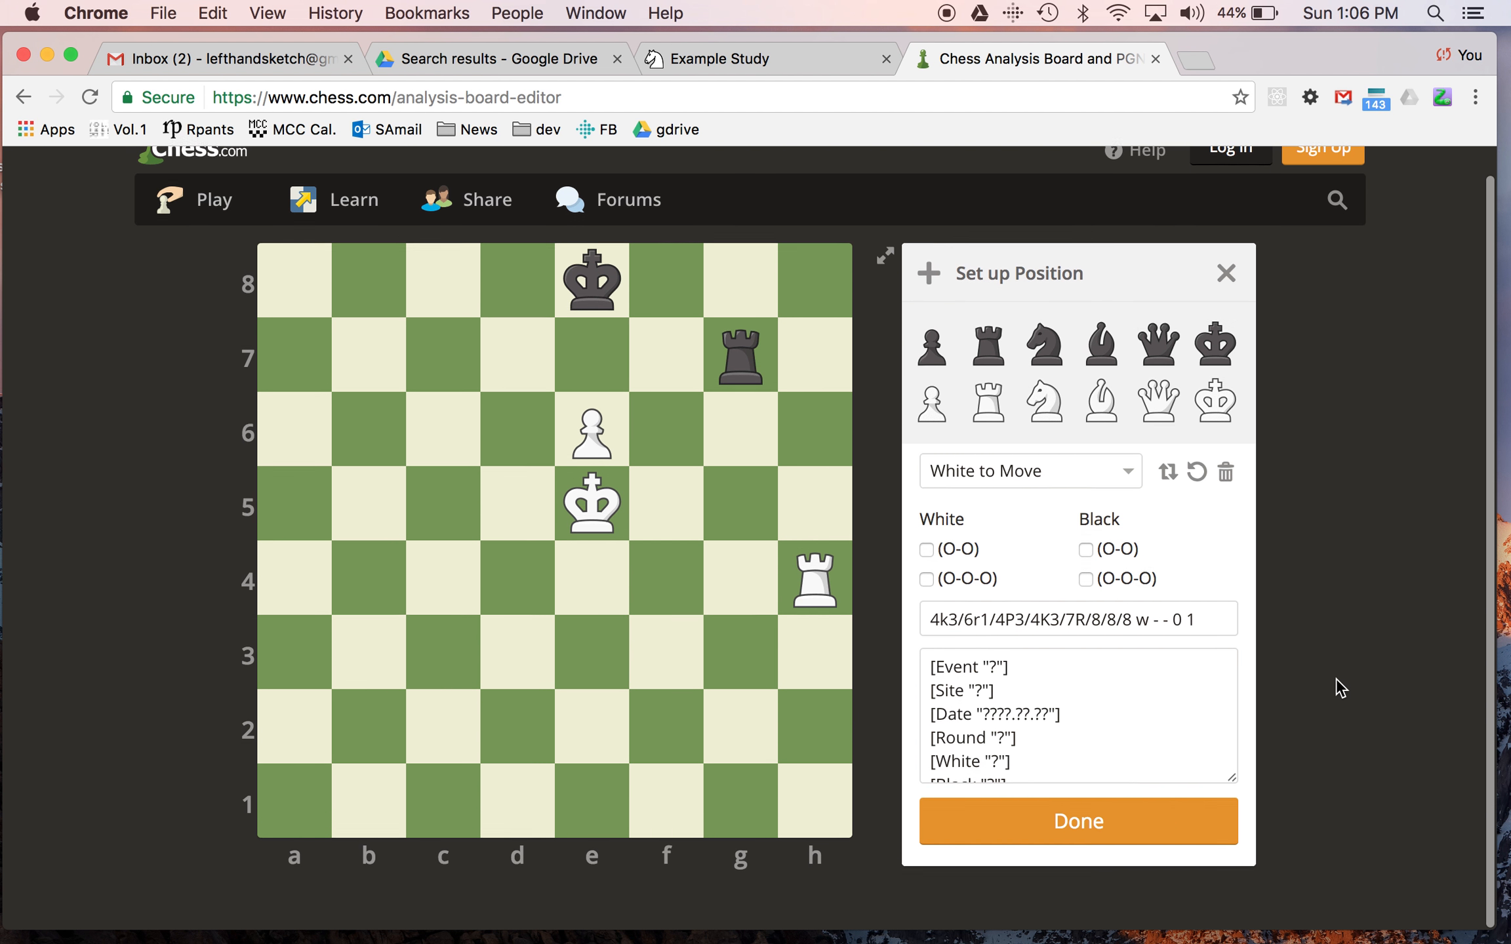
left_click_drag(1210, 629, 928, 617)
key("super+c")
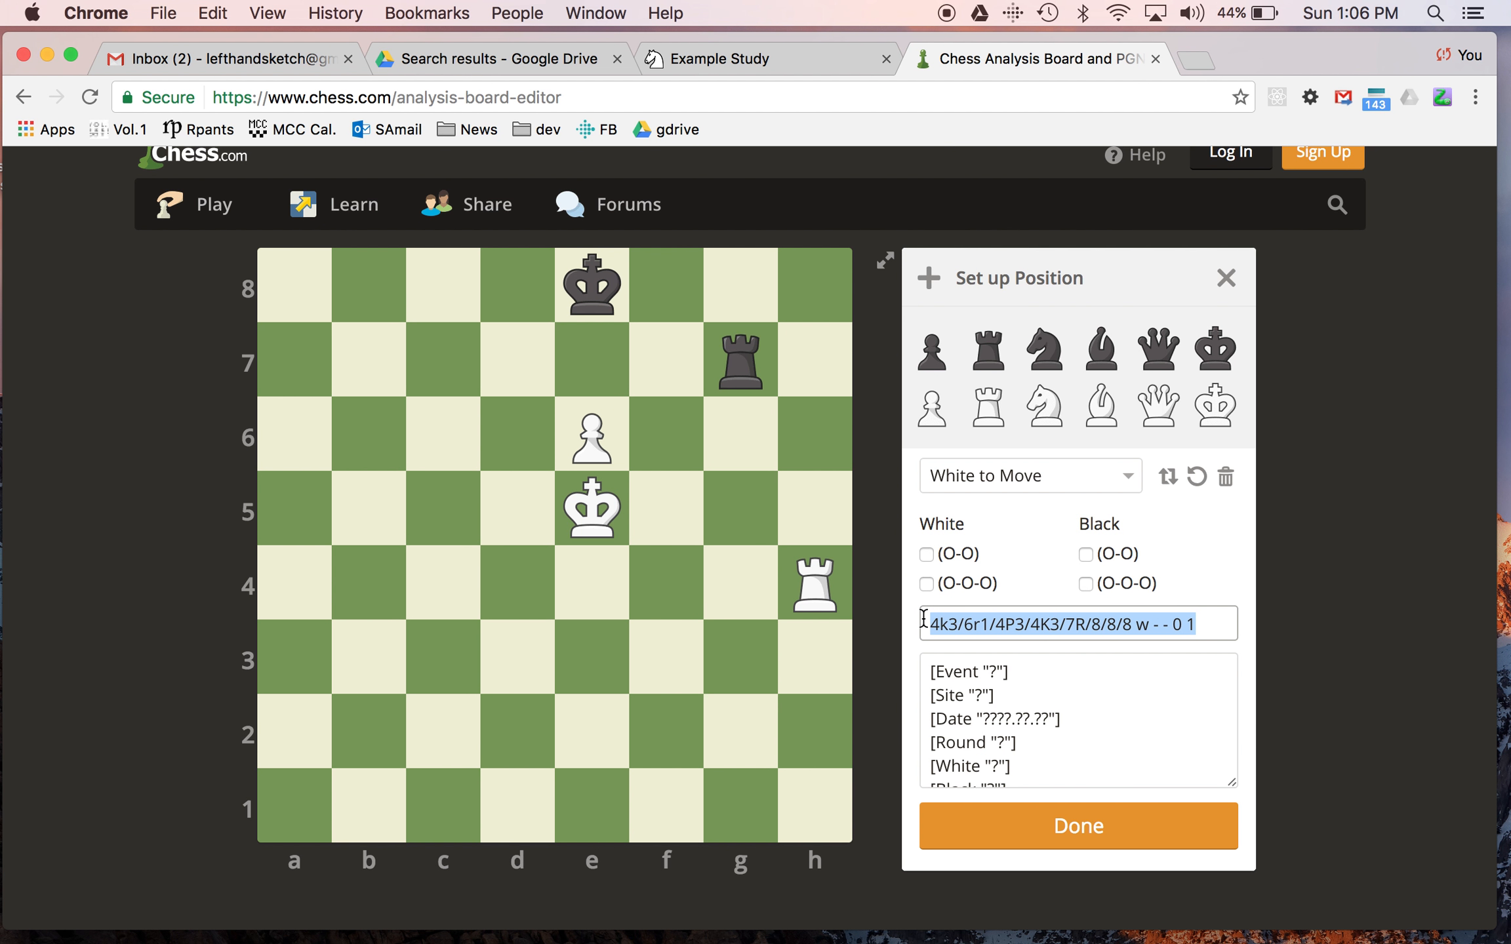
left_click(773, 59)
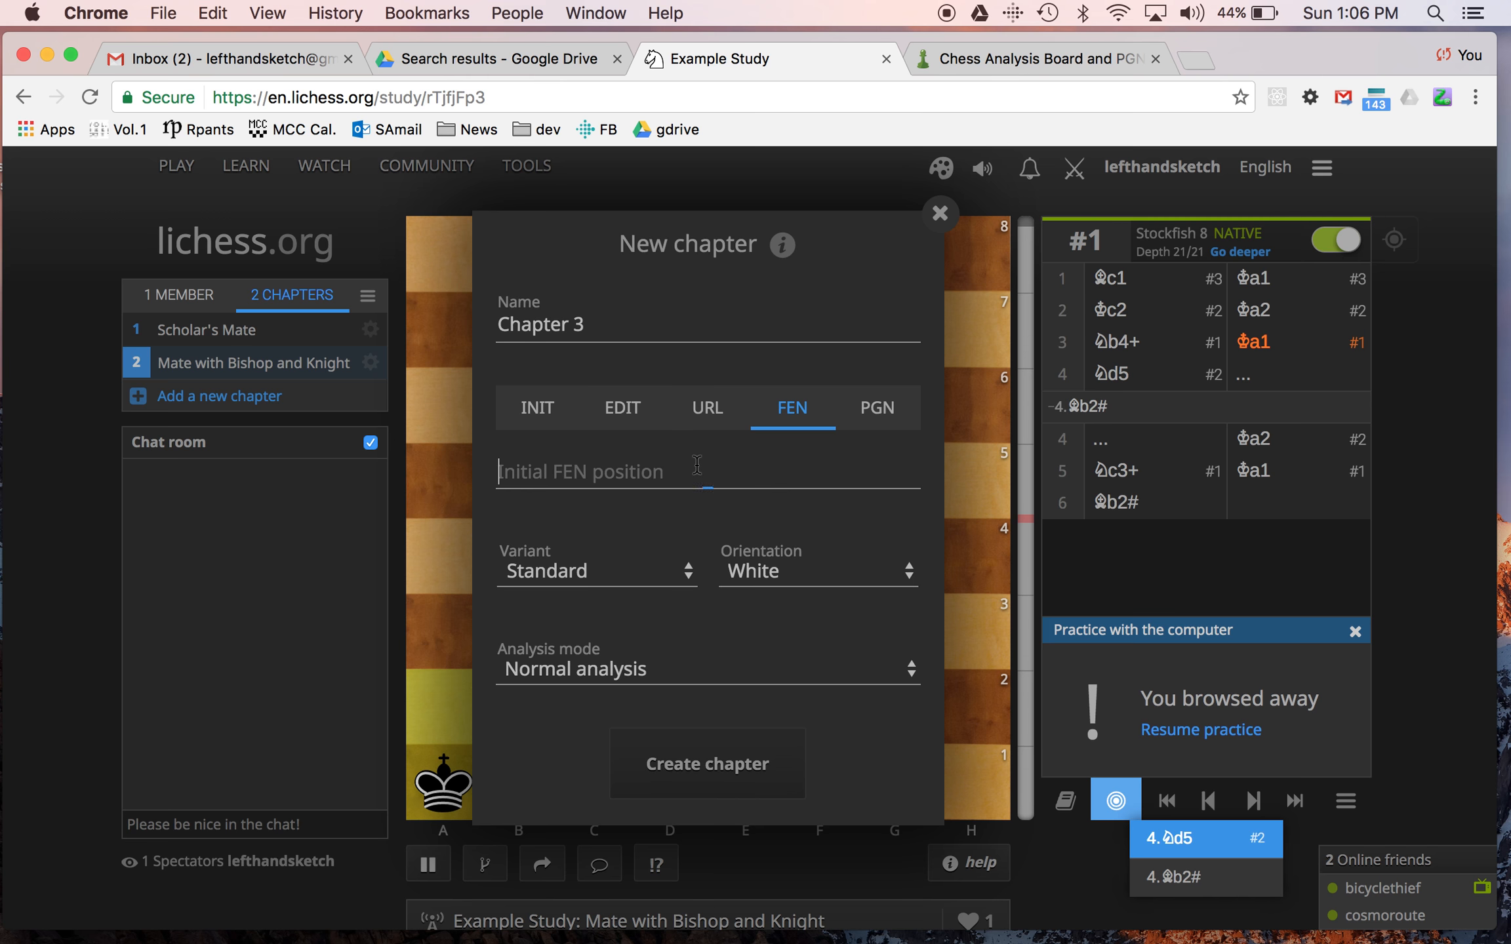
key("super+v")
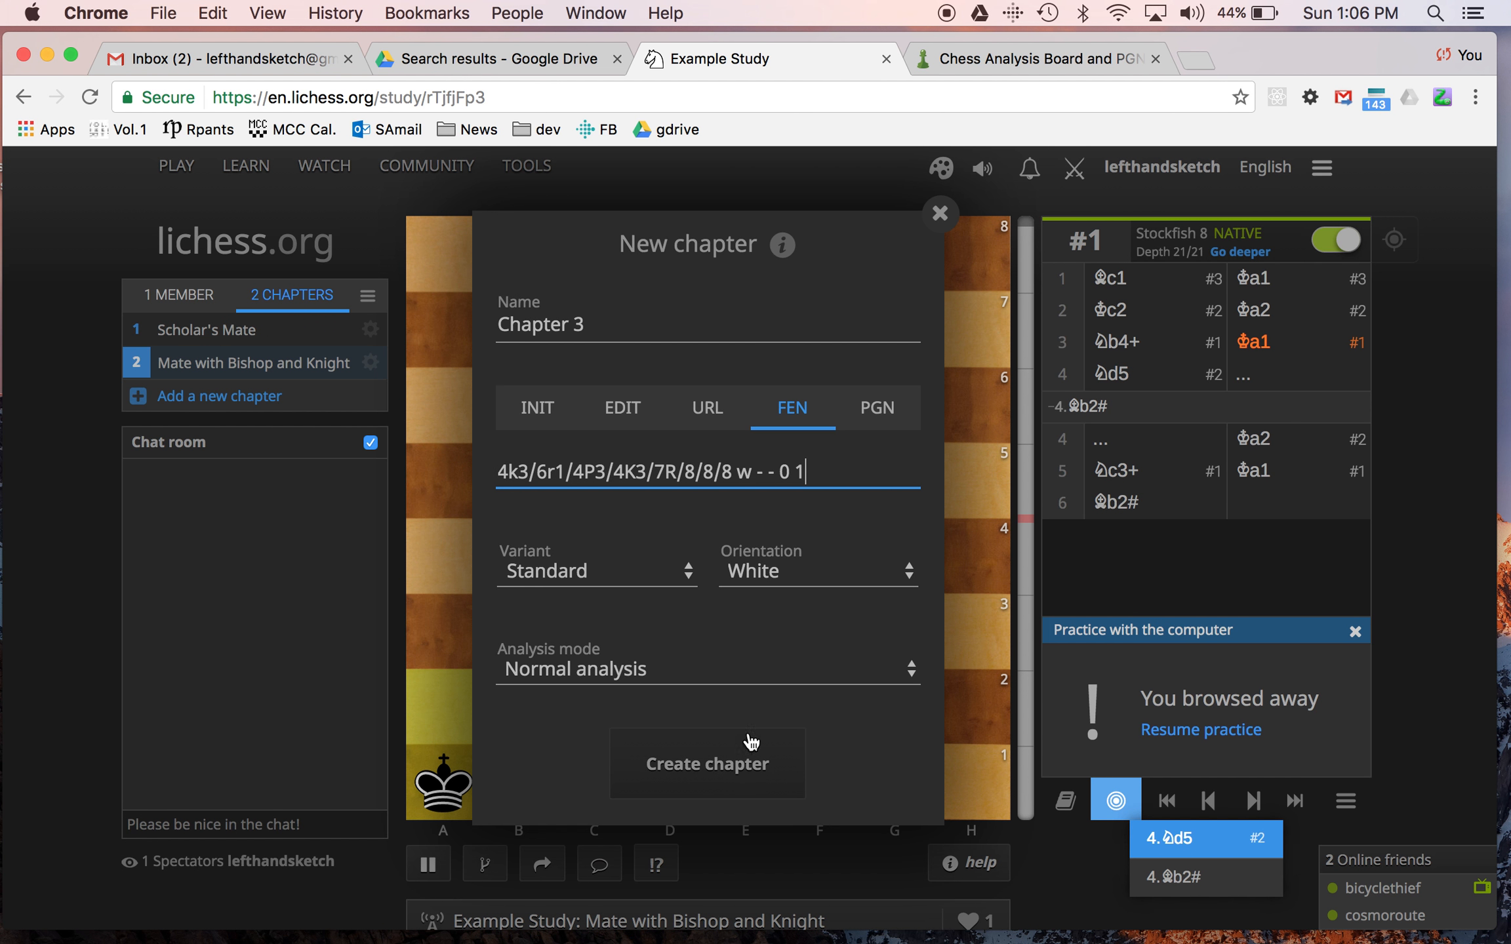
Name the new chapter "Rook and Pawn endgame" and create it
left_click(609, 324)
key("BackSpace")
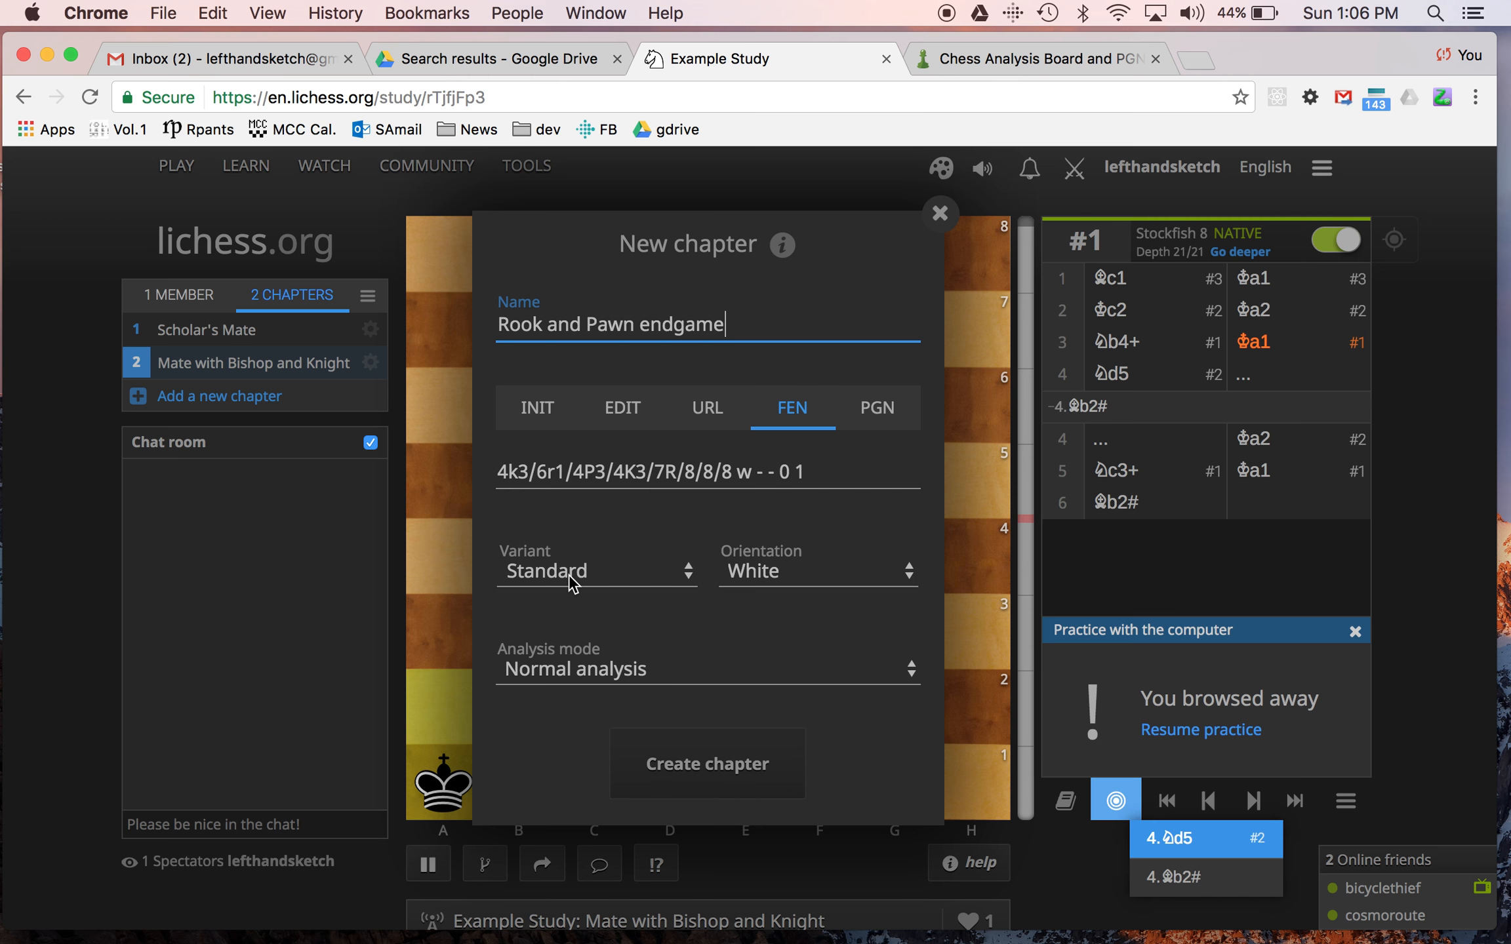
left_click(685, 750)
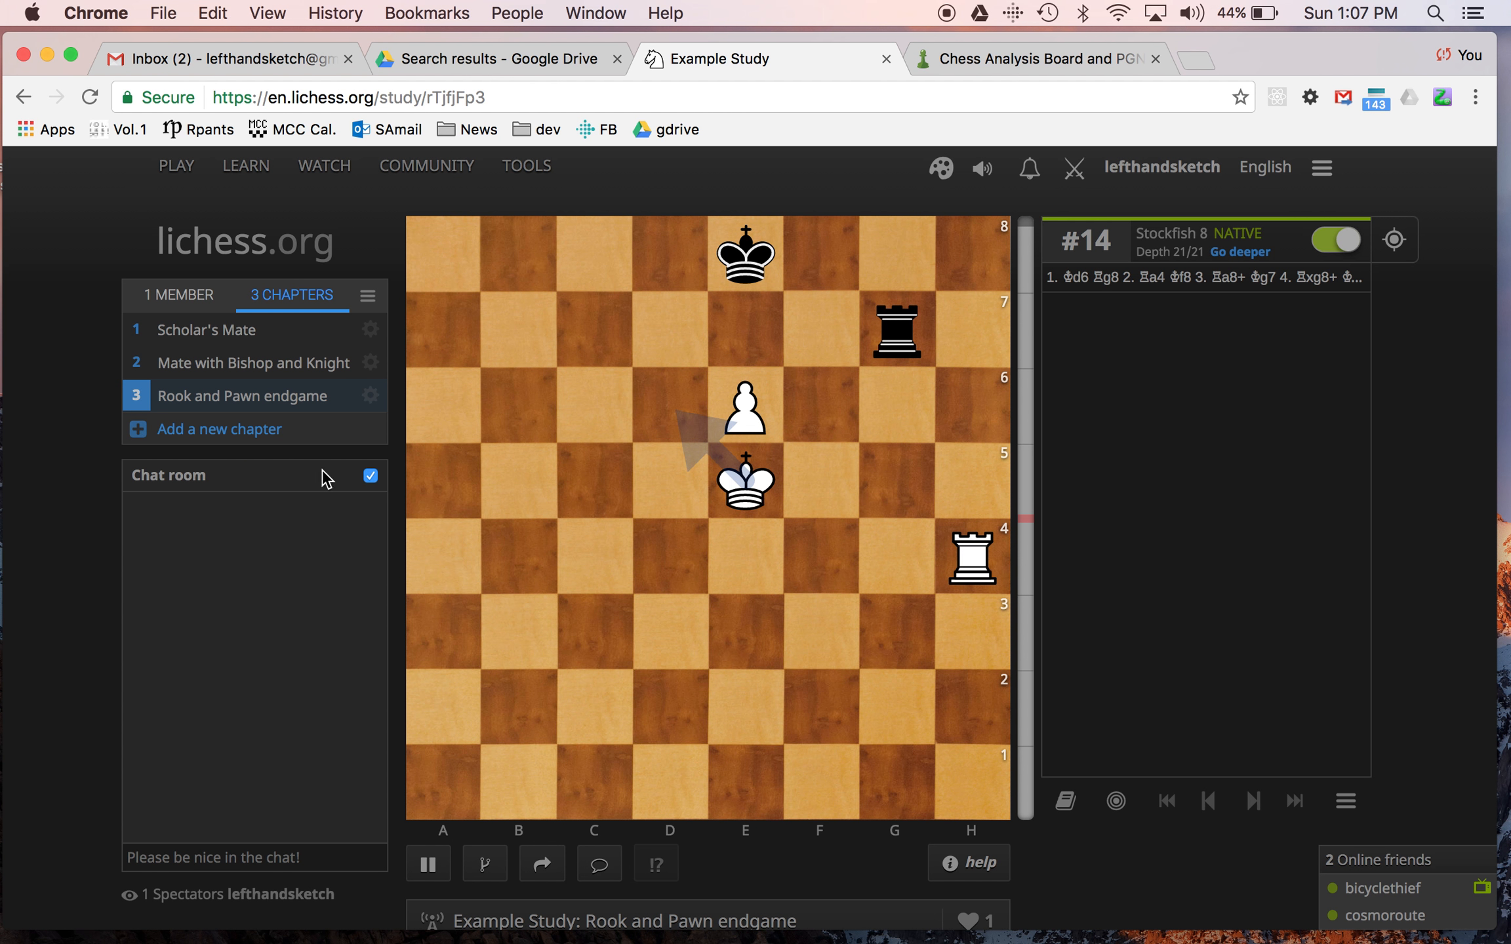
Begin a new study chapter that is based on a pasted PGN
left_click(251, 429)
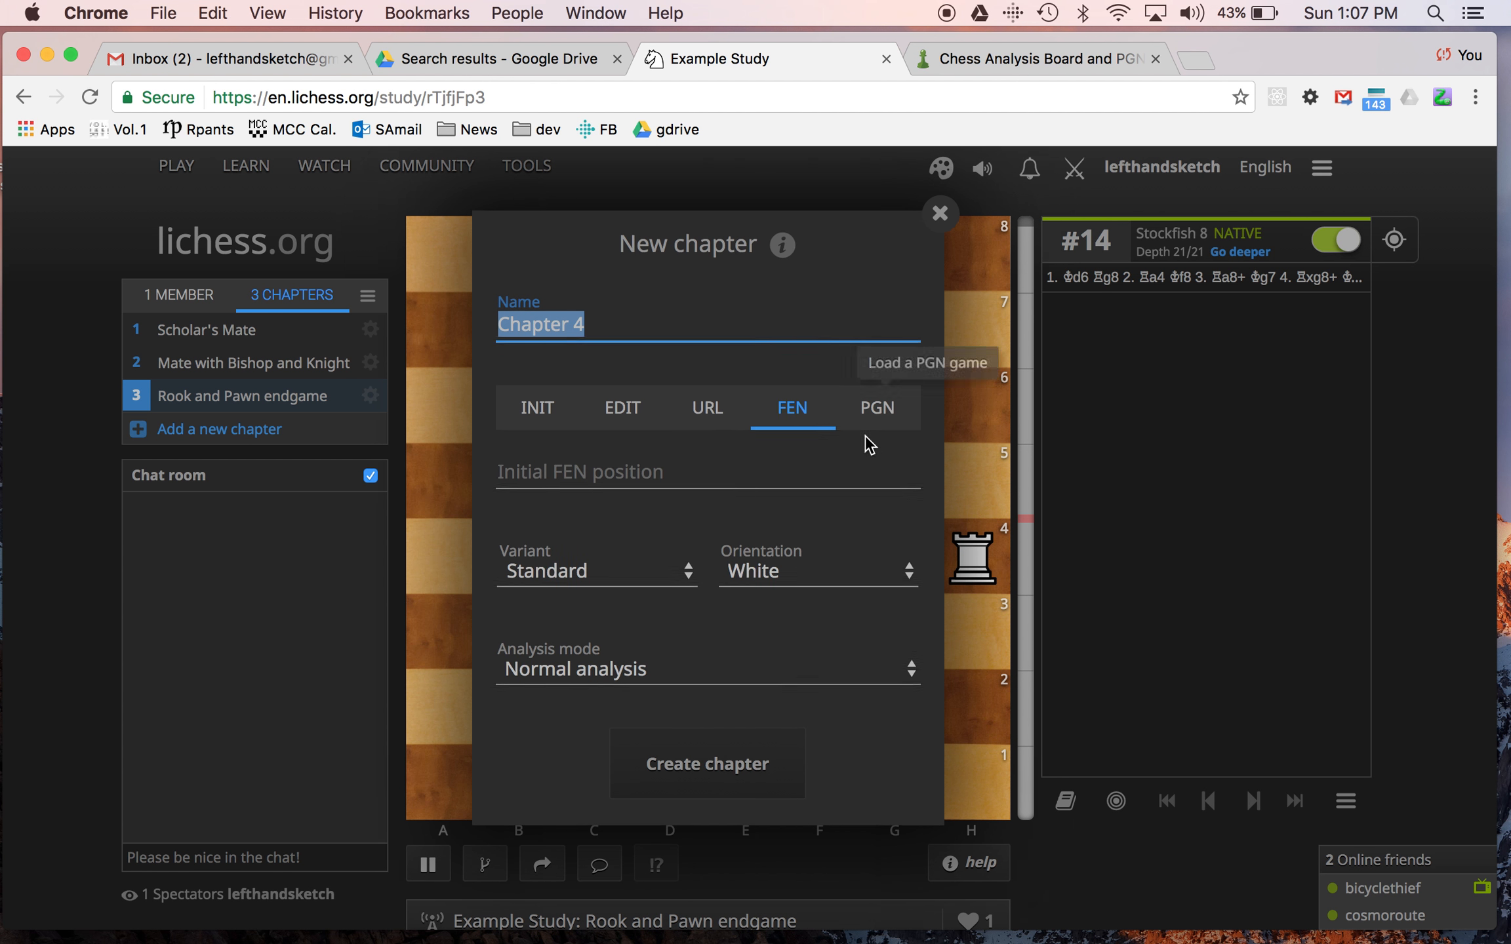
left_click(887, 414)
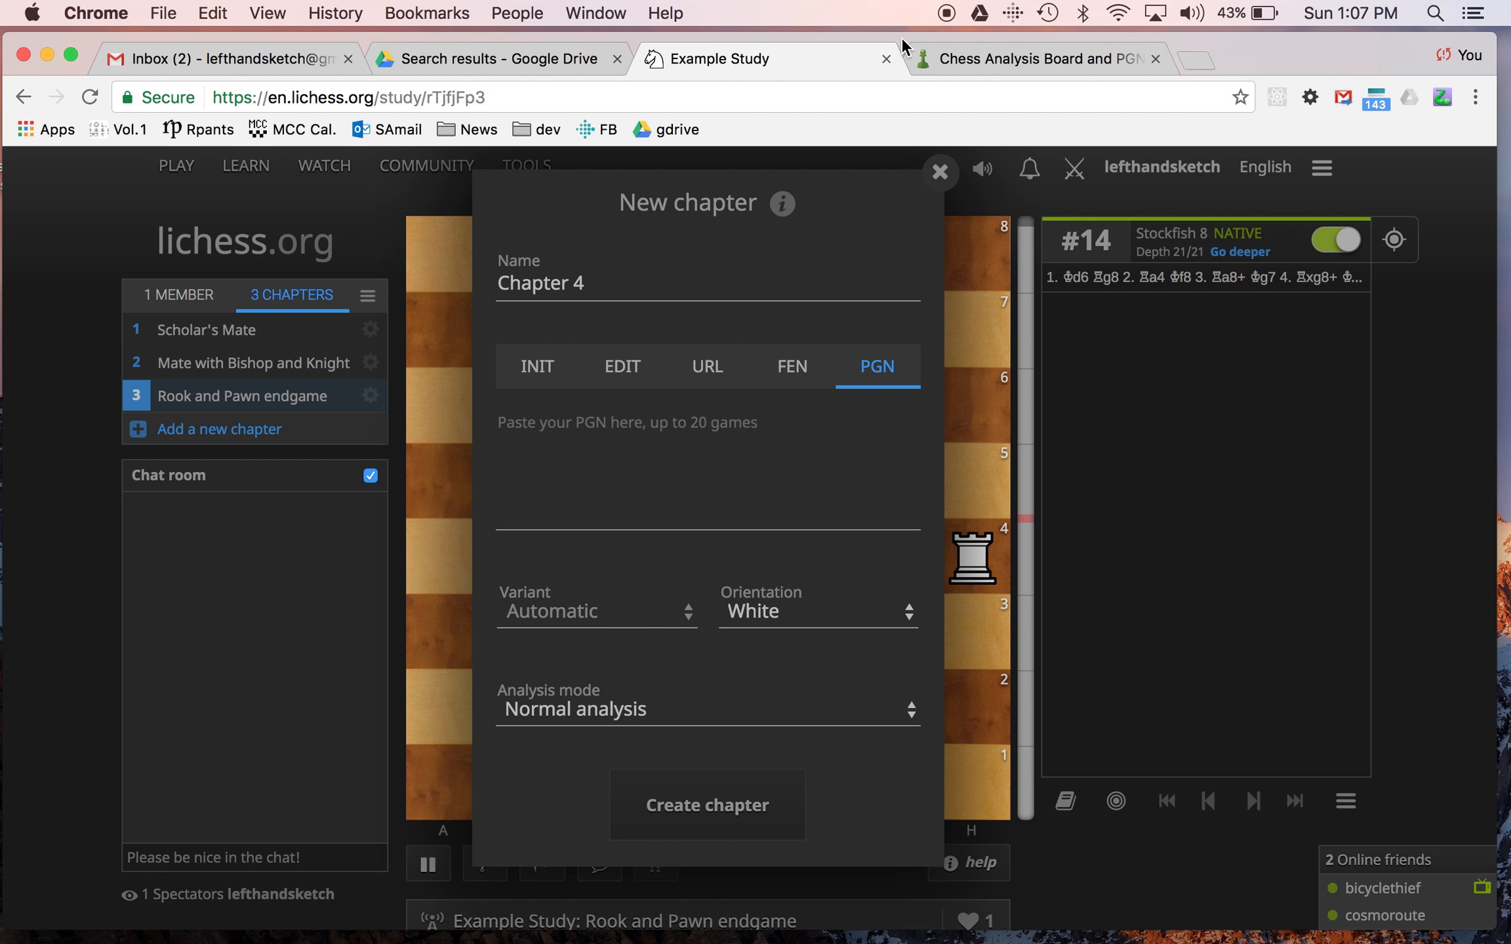
mouse_move(900, 37)
left_mouse_down()
mouse_move(947, 60)
mouse_move(905, 34)
mouse_move(924, 52)
left_mouse_up()
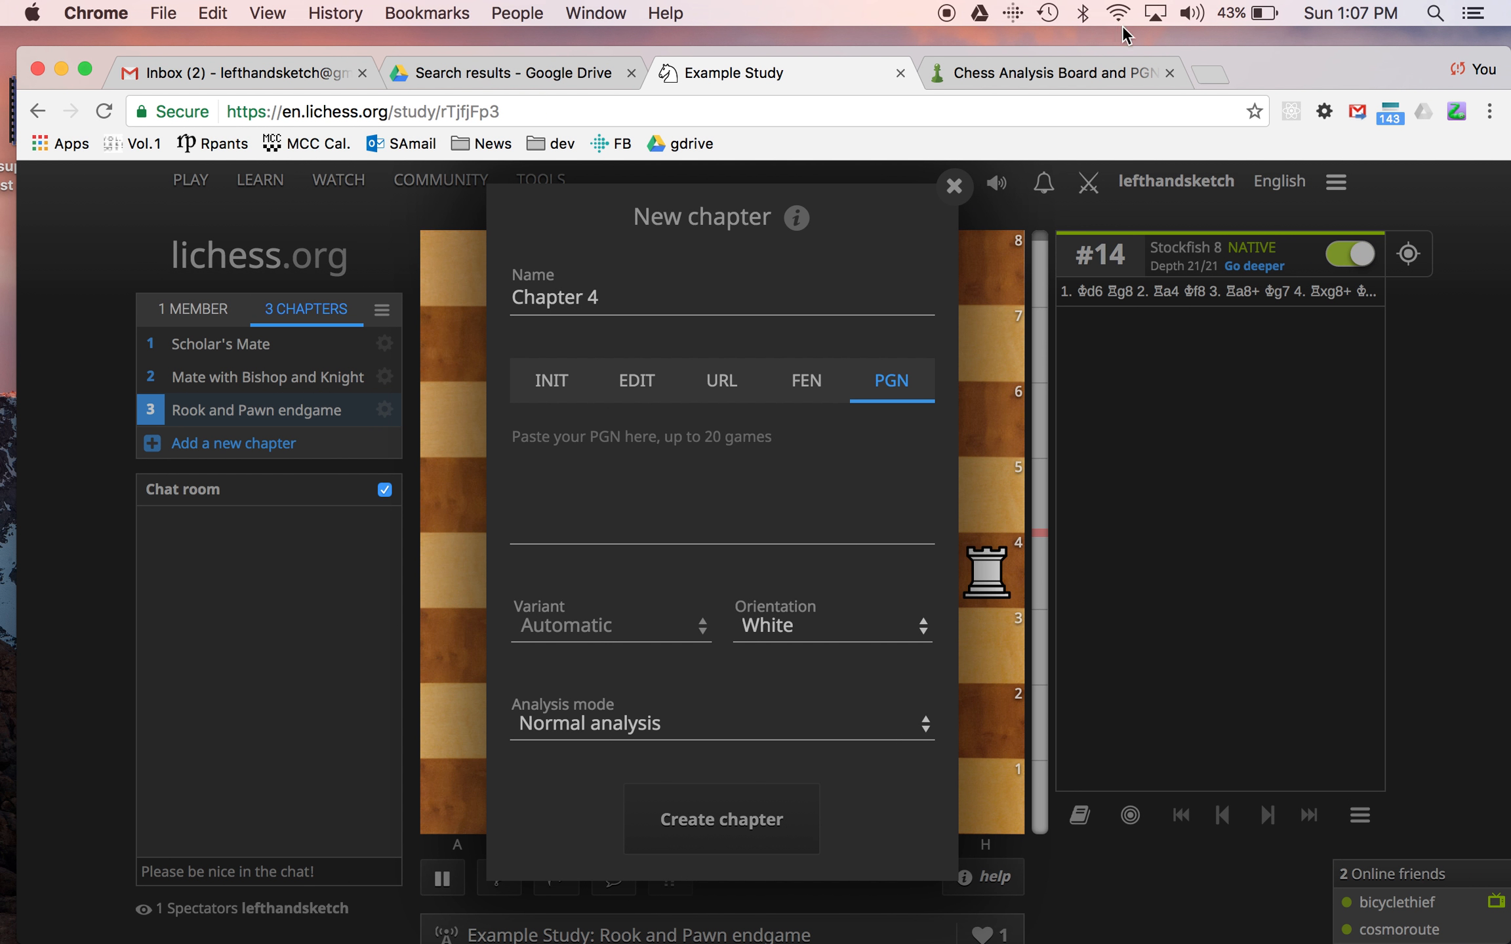
Open chessgames.com in a new tab, view the Game of the Day as PGN text, and copy all of it
left_click(1213, 71)
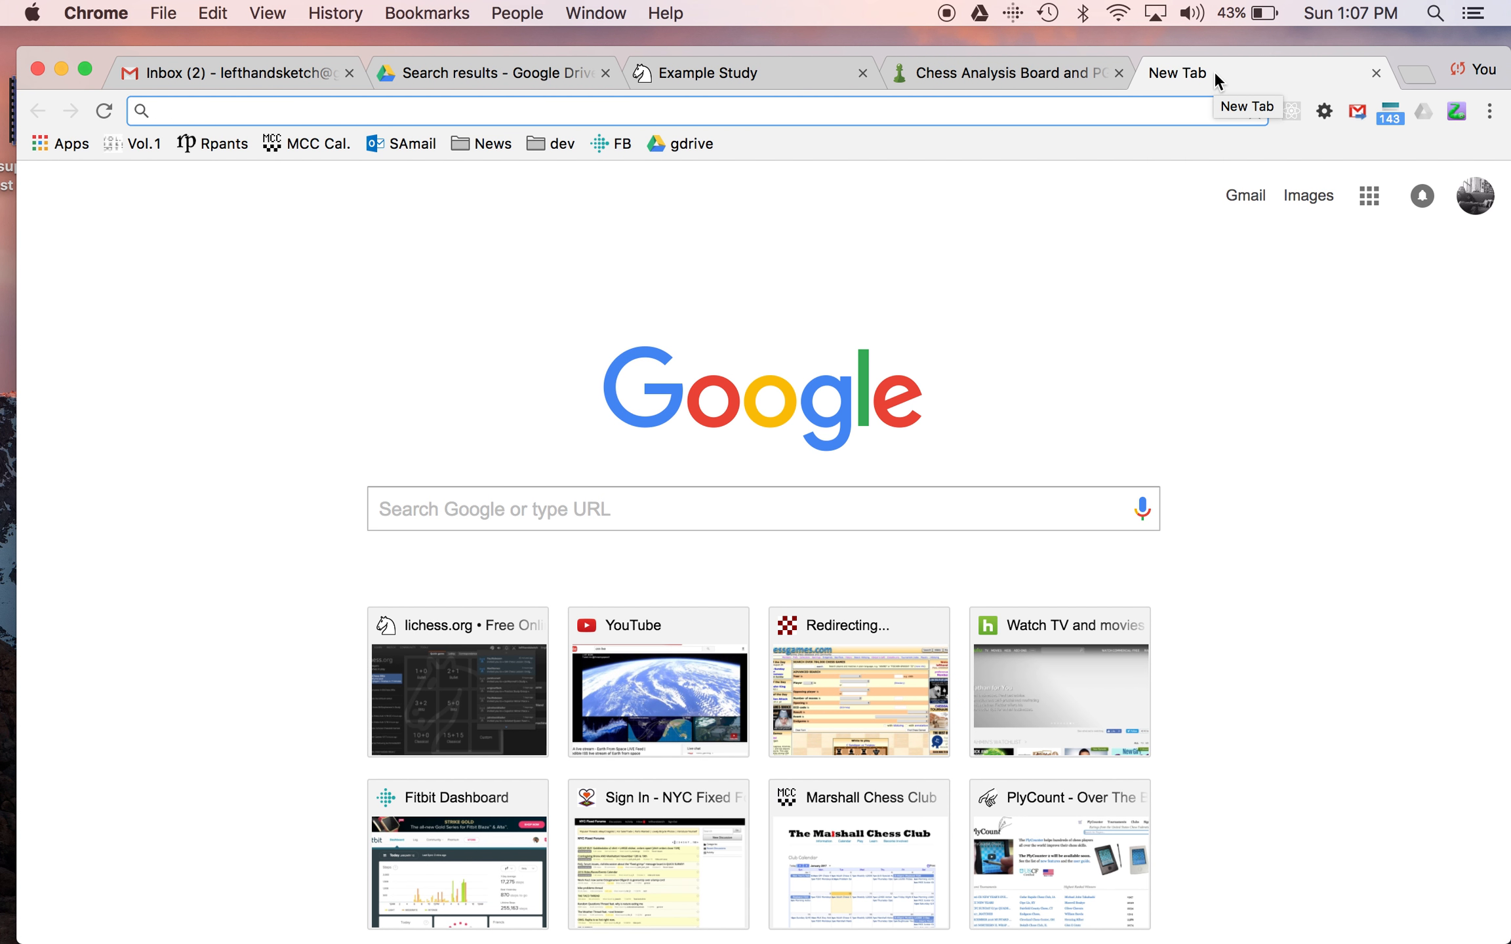
left_click(846, 658)
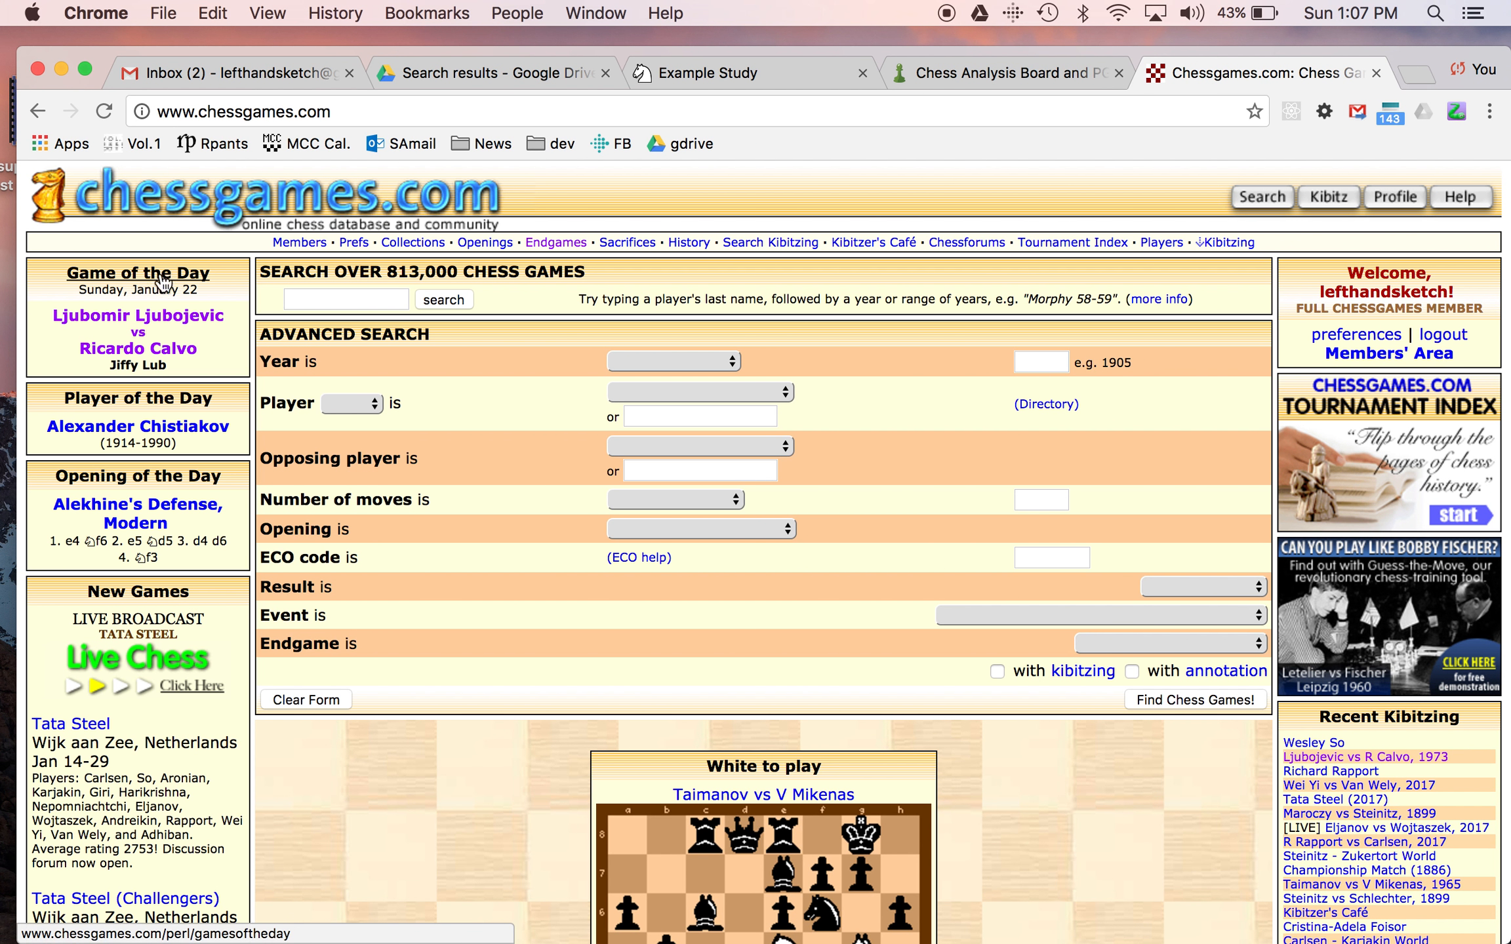
left_click(143, 338)
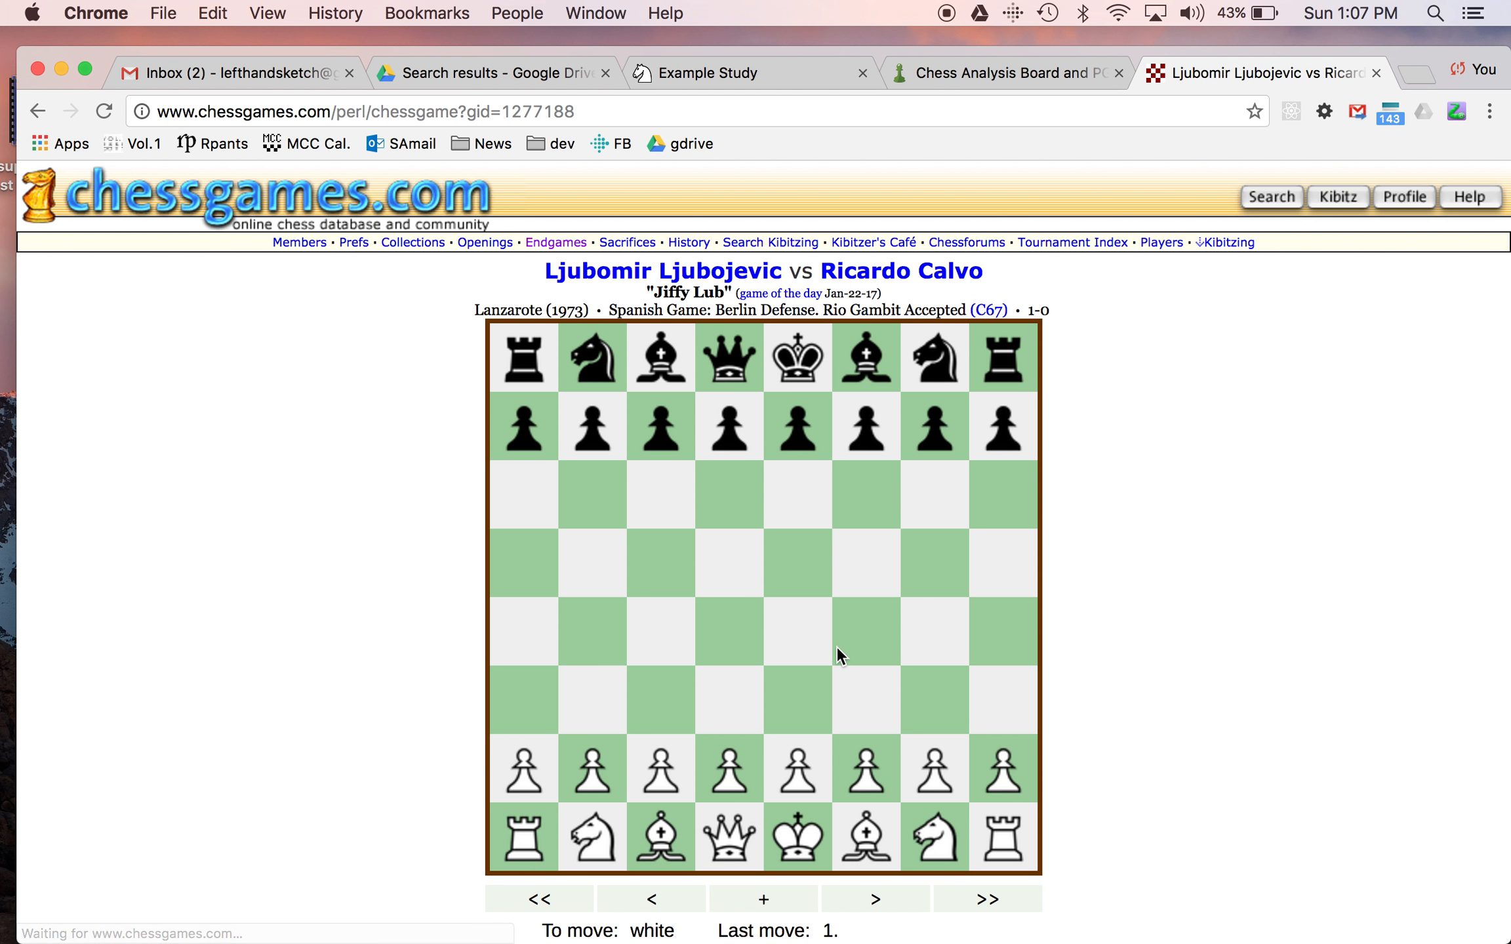
scroll(1135, 471, "down", 5)
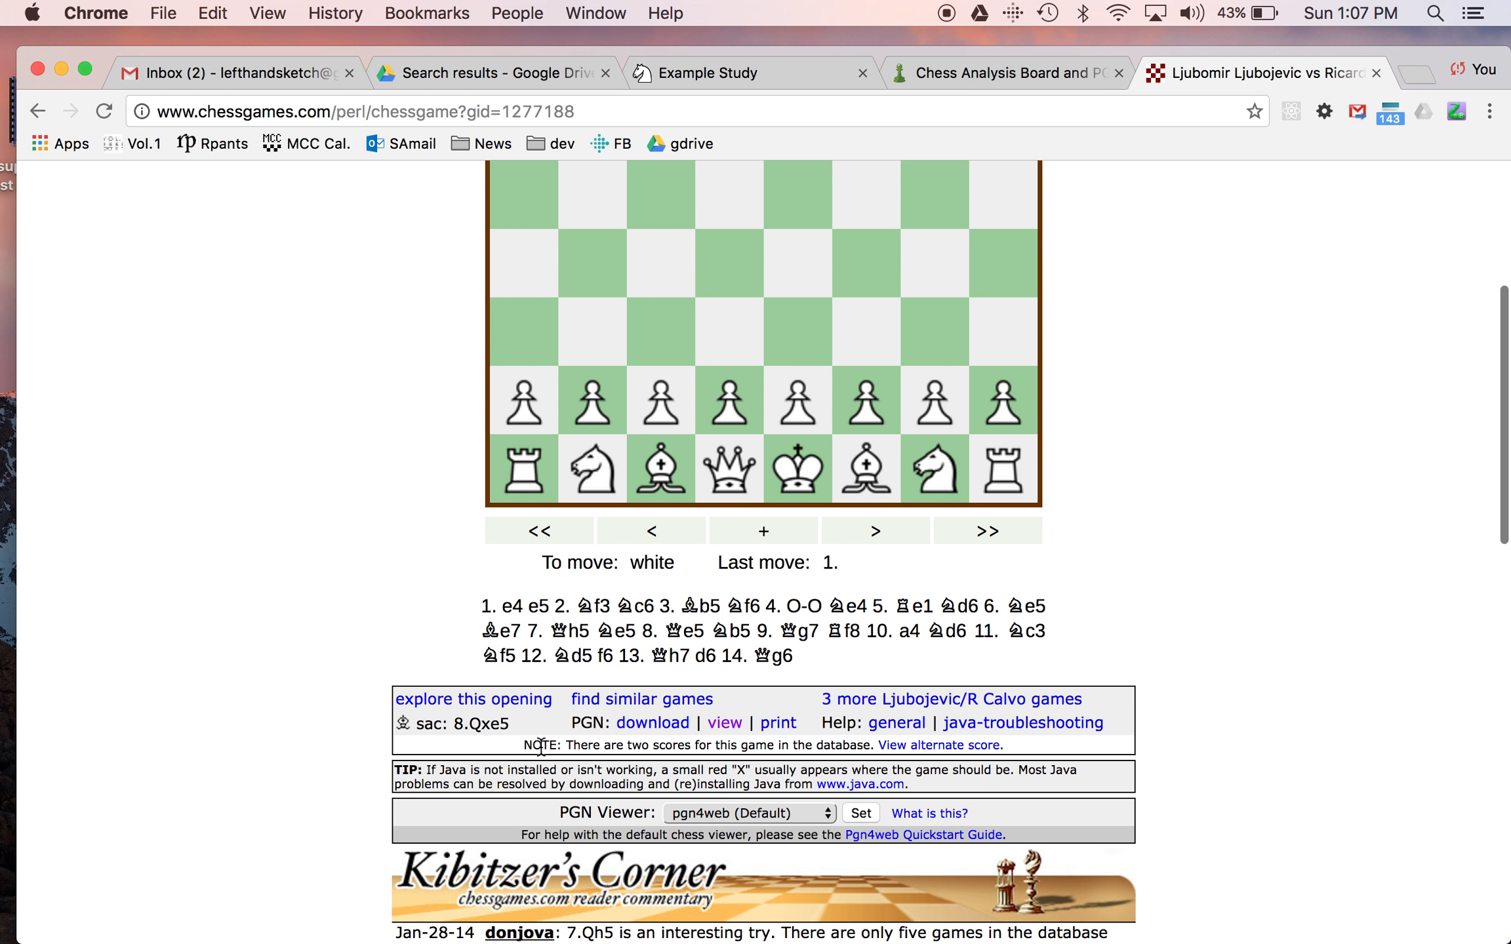
left_click(729, 724)
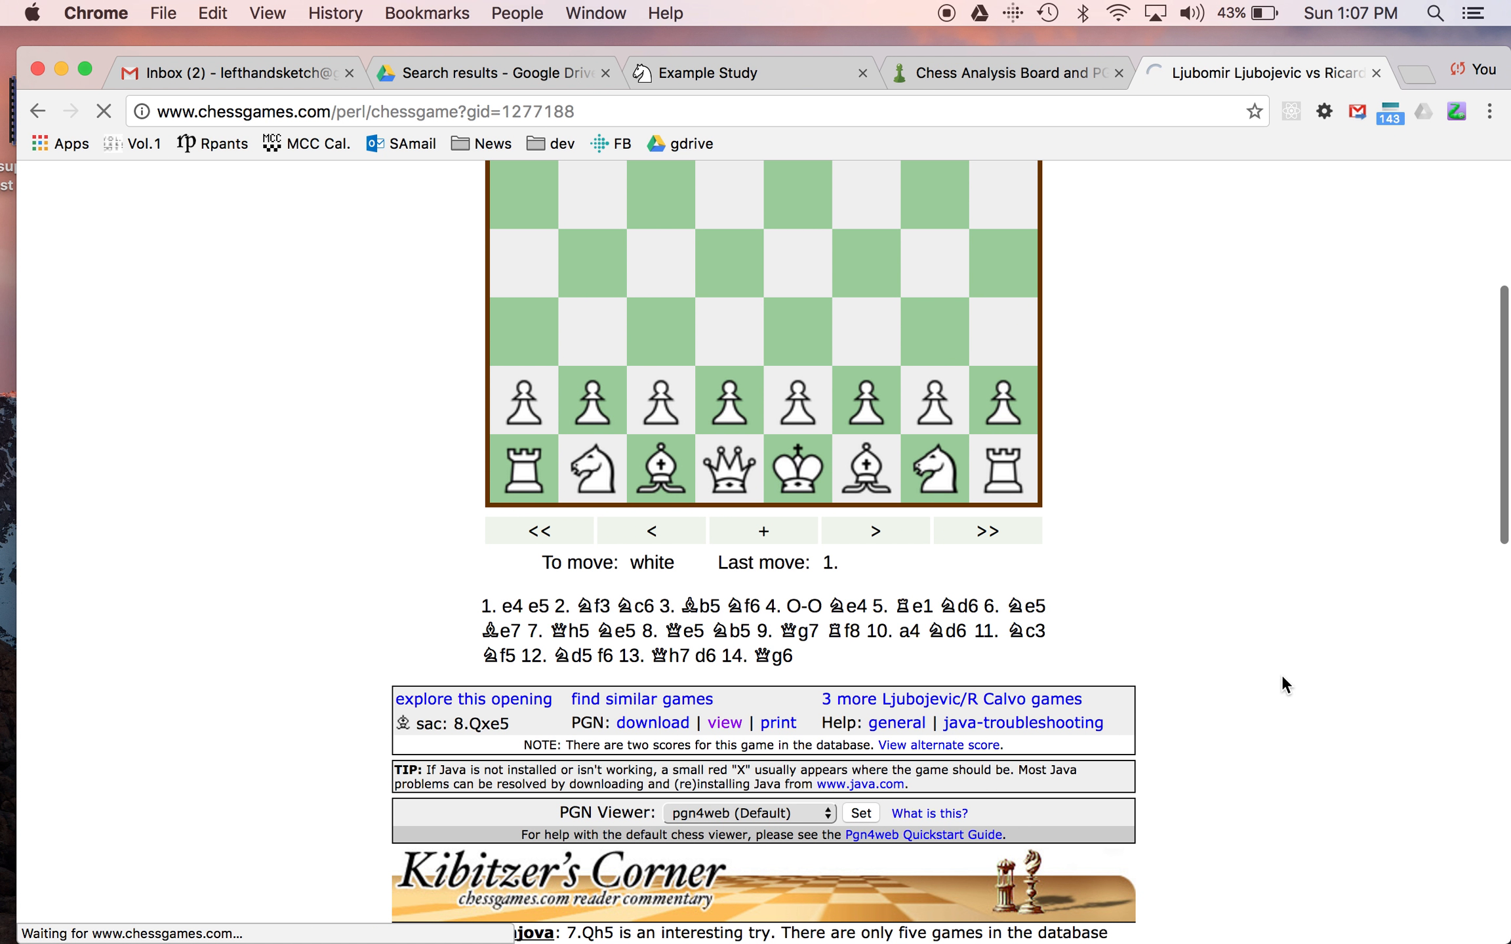
left_click_drag(272, 455, 31, 178)
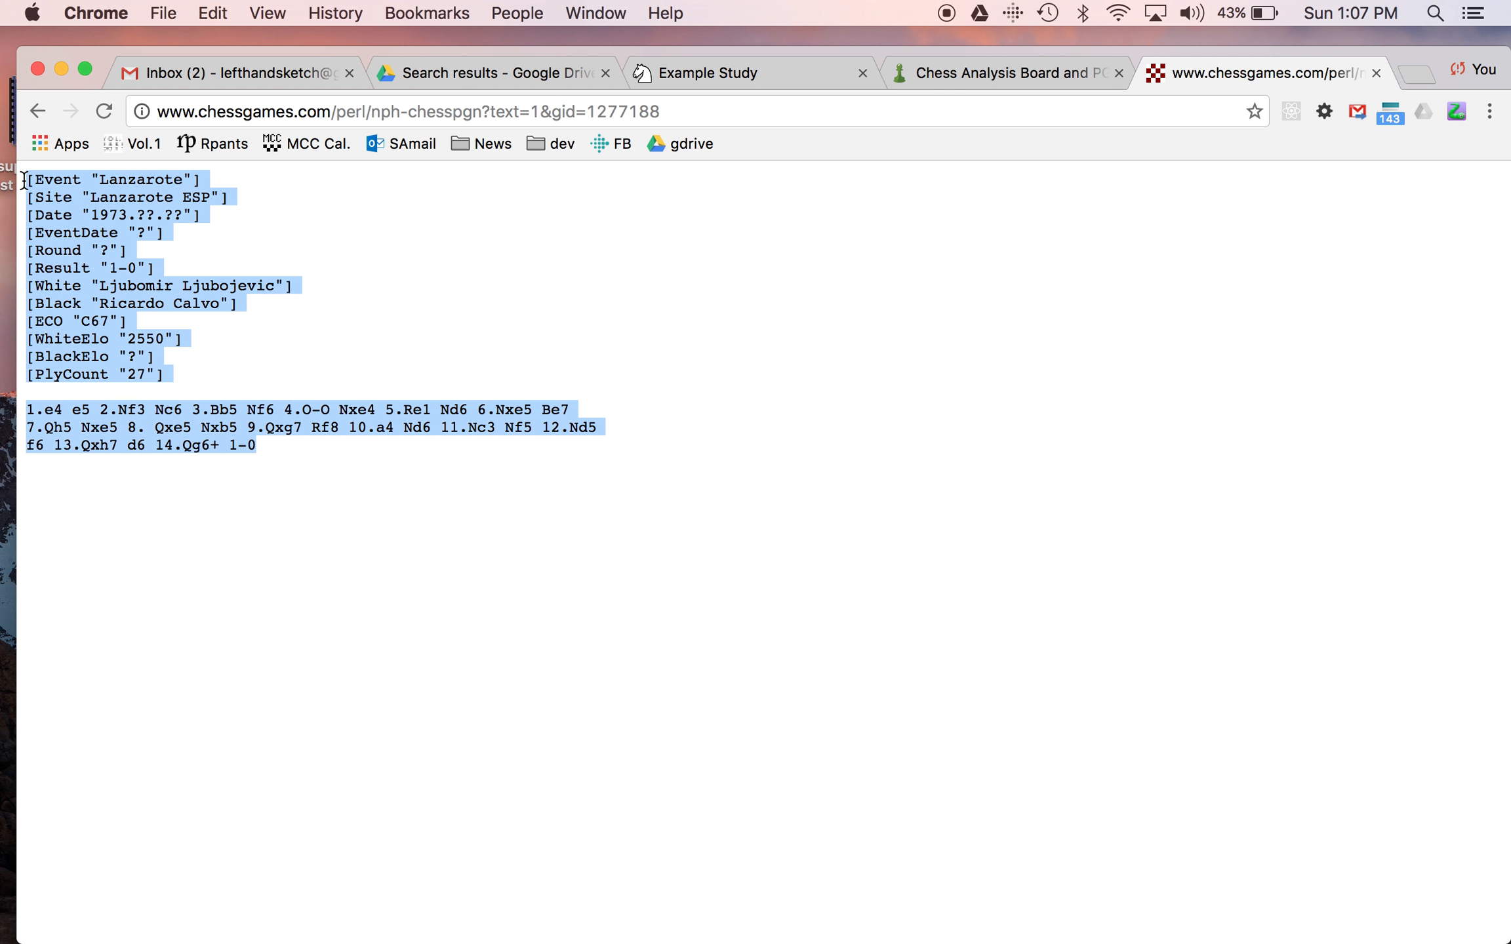
Return to the Example Study and paste the copied game into the new chapter's PGN text
left_click(765, 74)
left_click(693, 454)
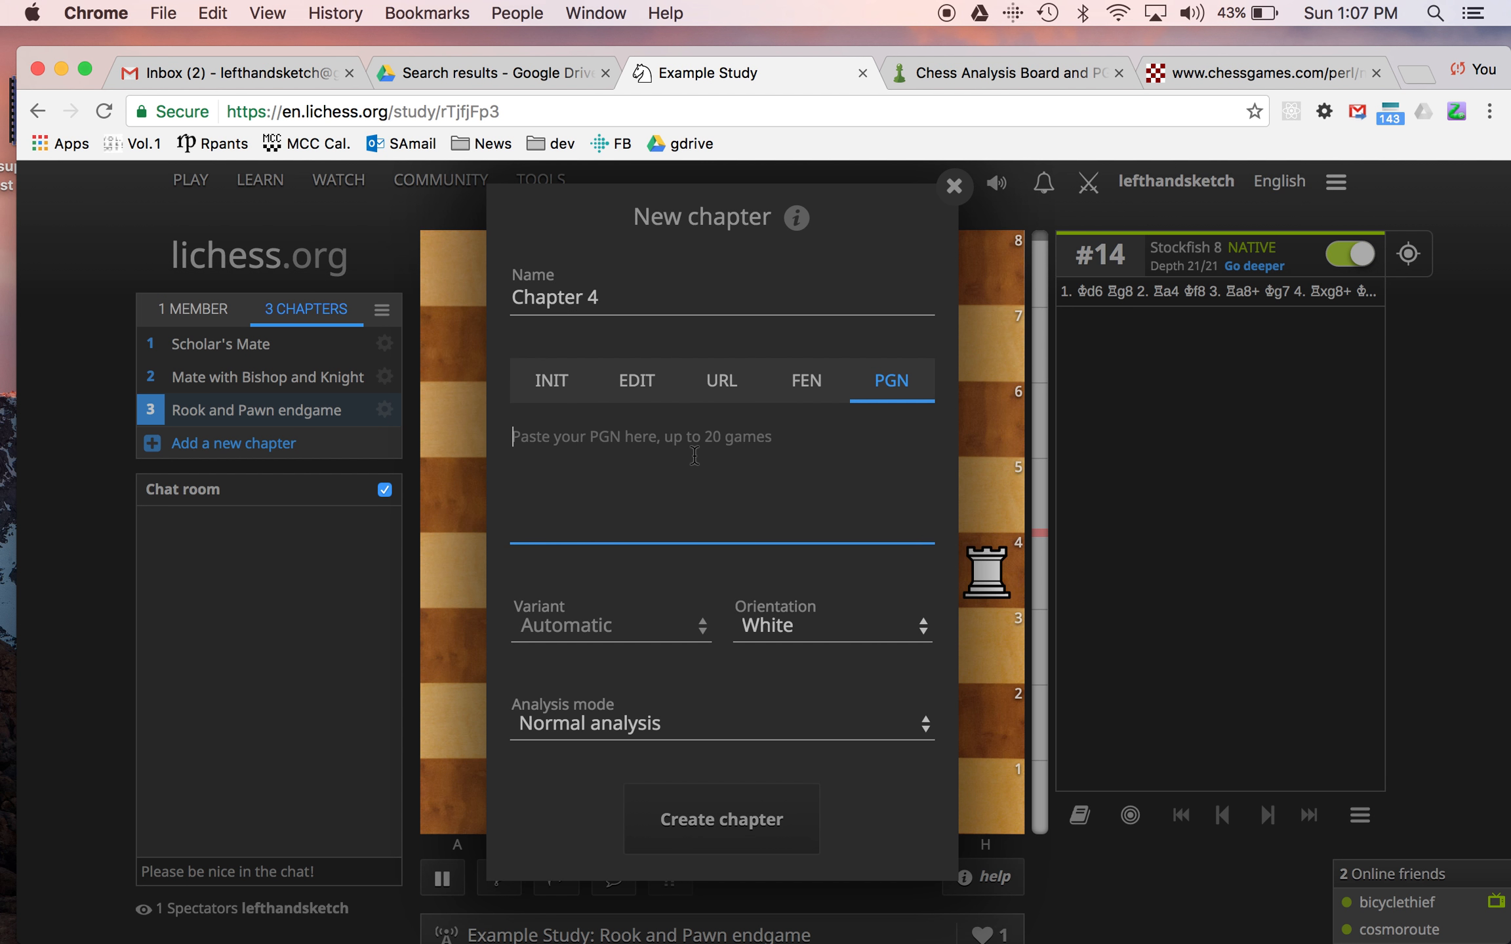
key("super+v")
scroll(712, 511, "up", 10)
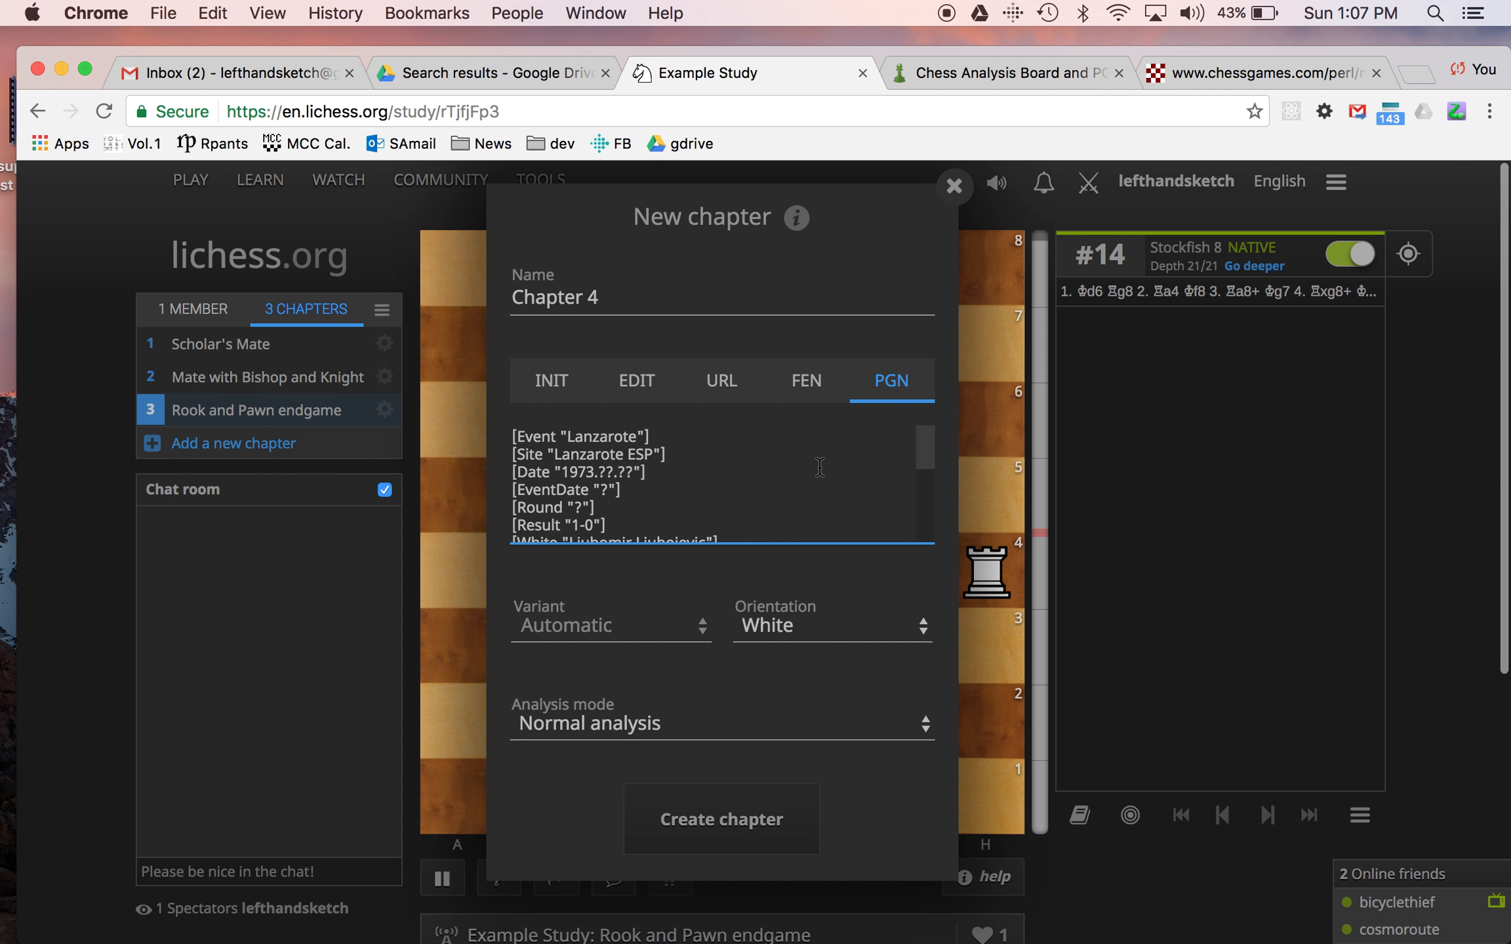
scroll(819, 467, "down", 3)
Name the new chapter "Ljubojevic - Calvo" and create it
left_click(655, 297)
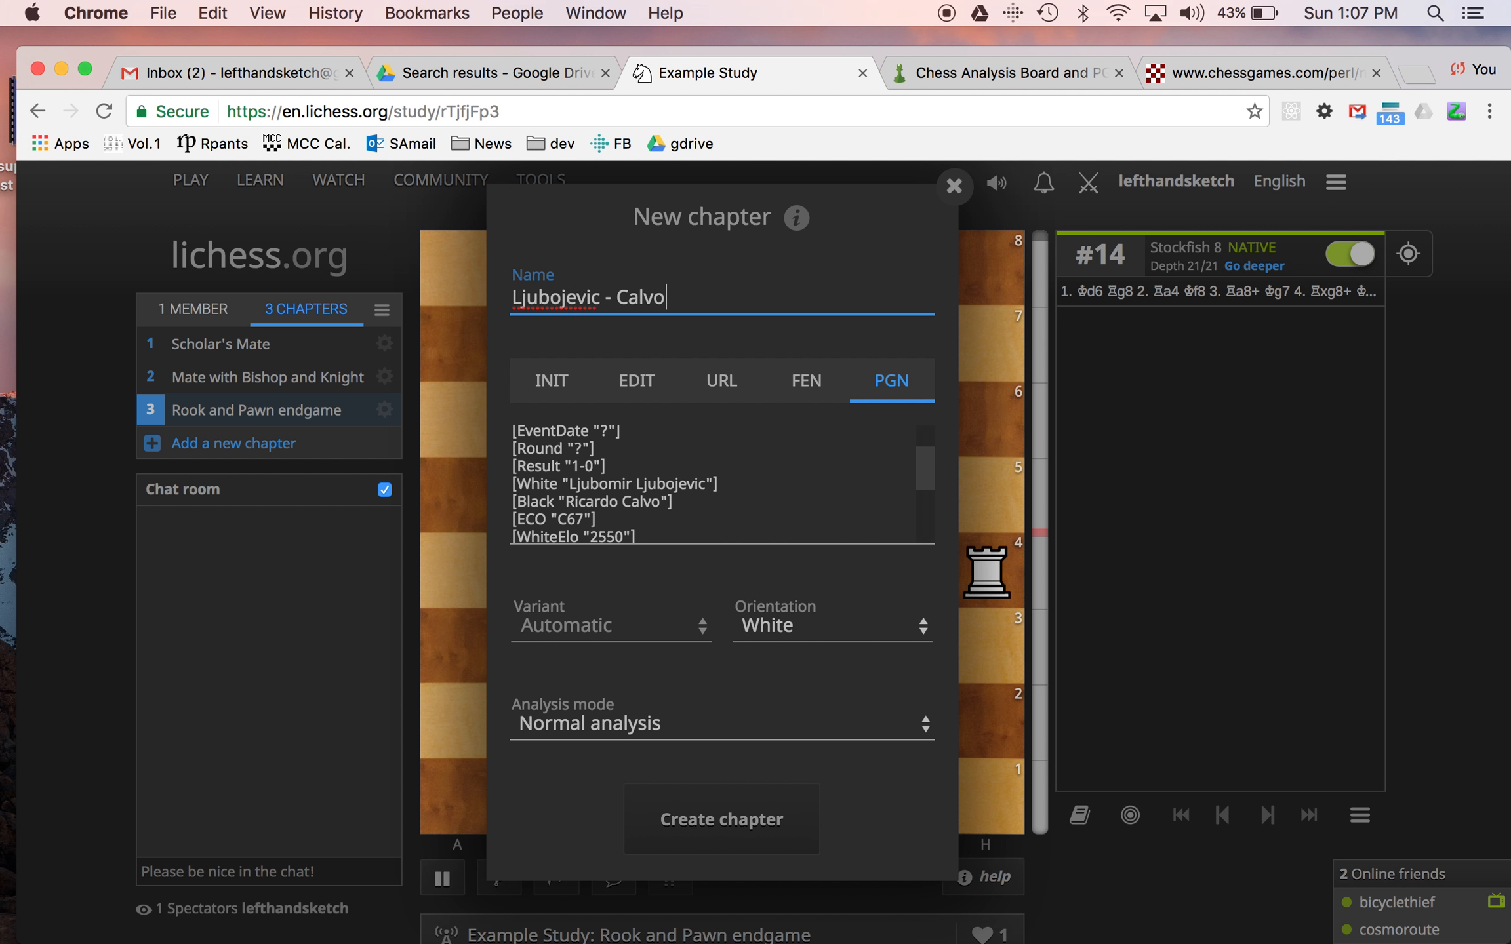
scroll(636, 426, "down", 3)
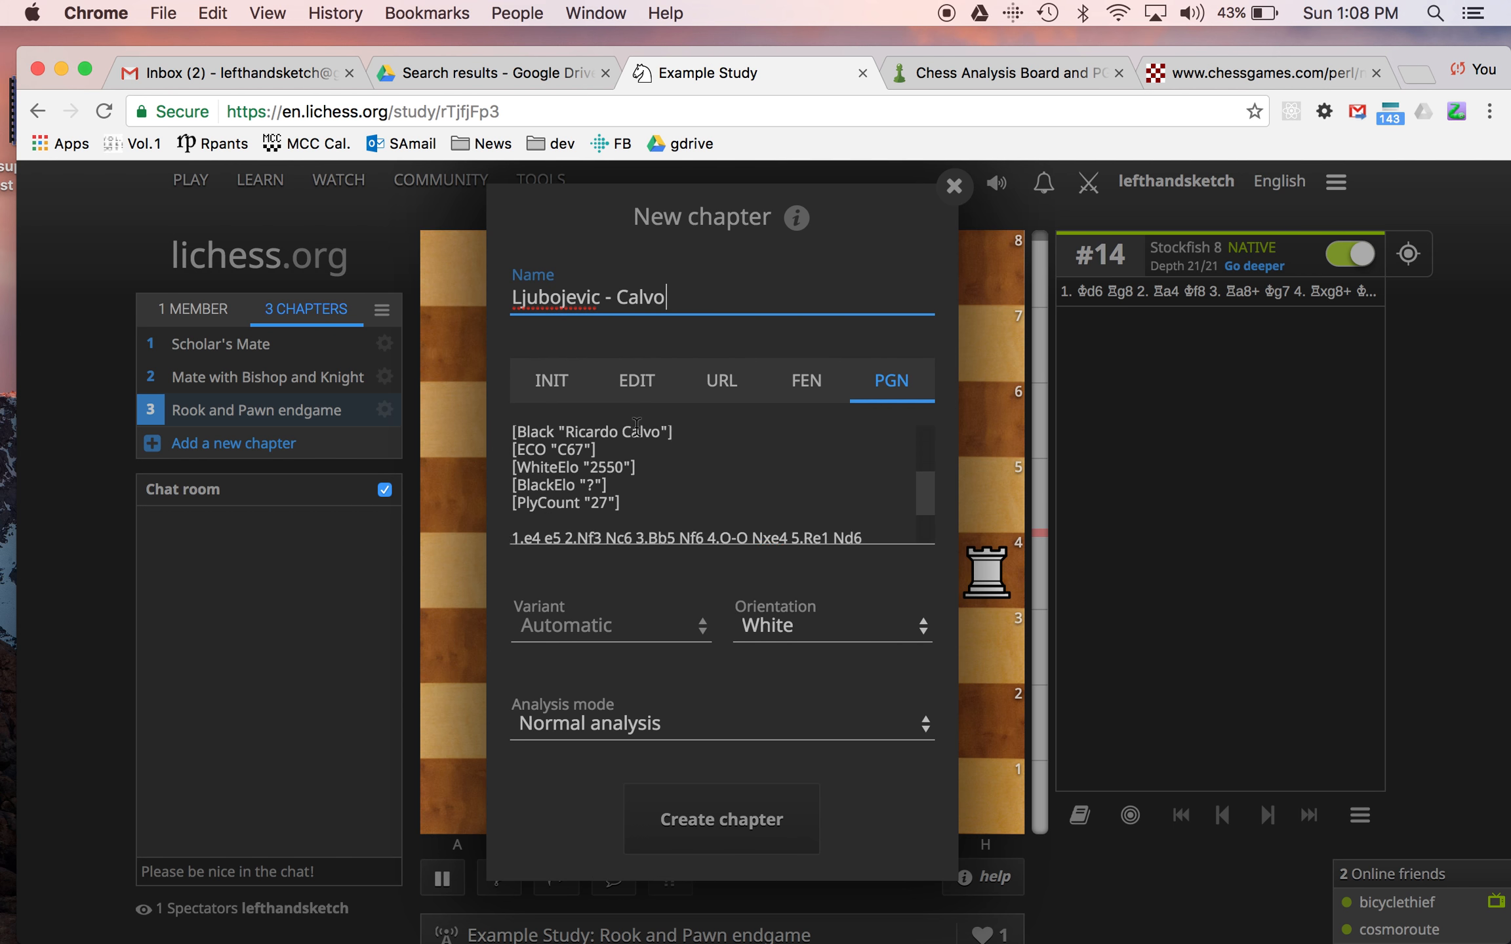
scroll(737, 472, "up", 2)
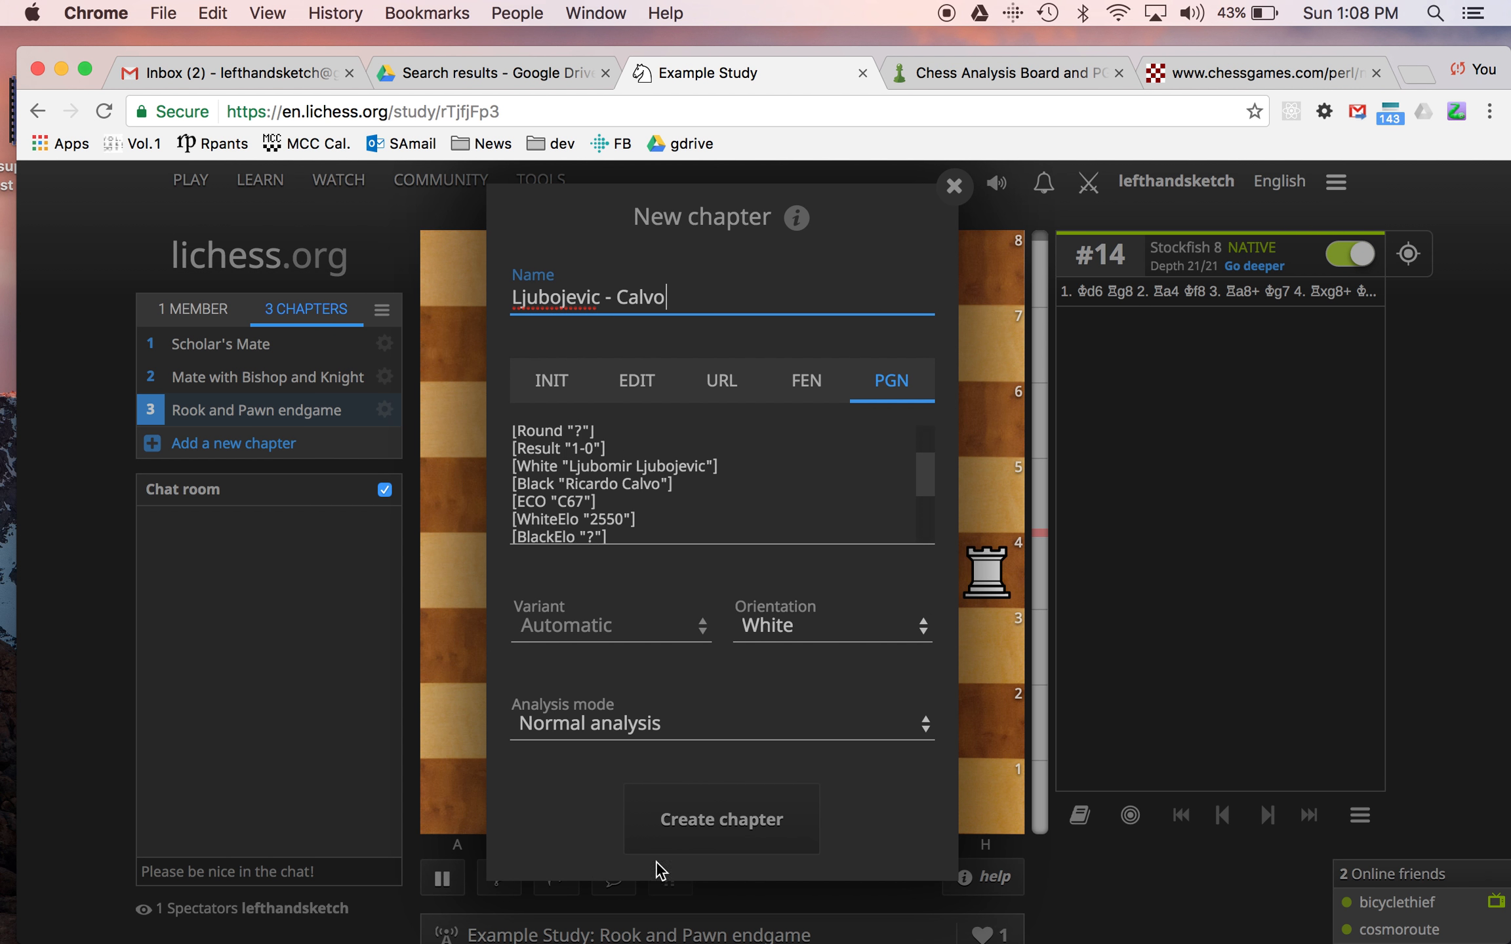
left_click(720, 827)
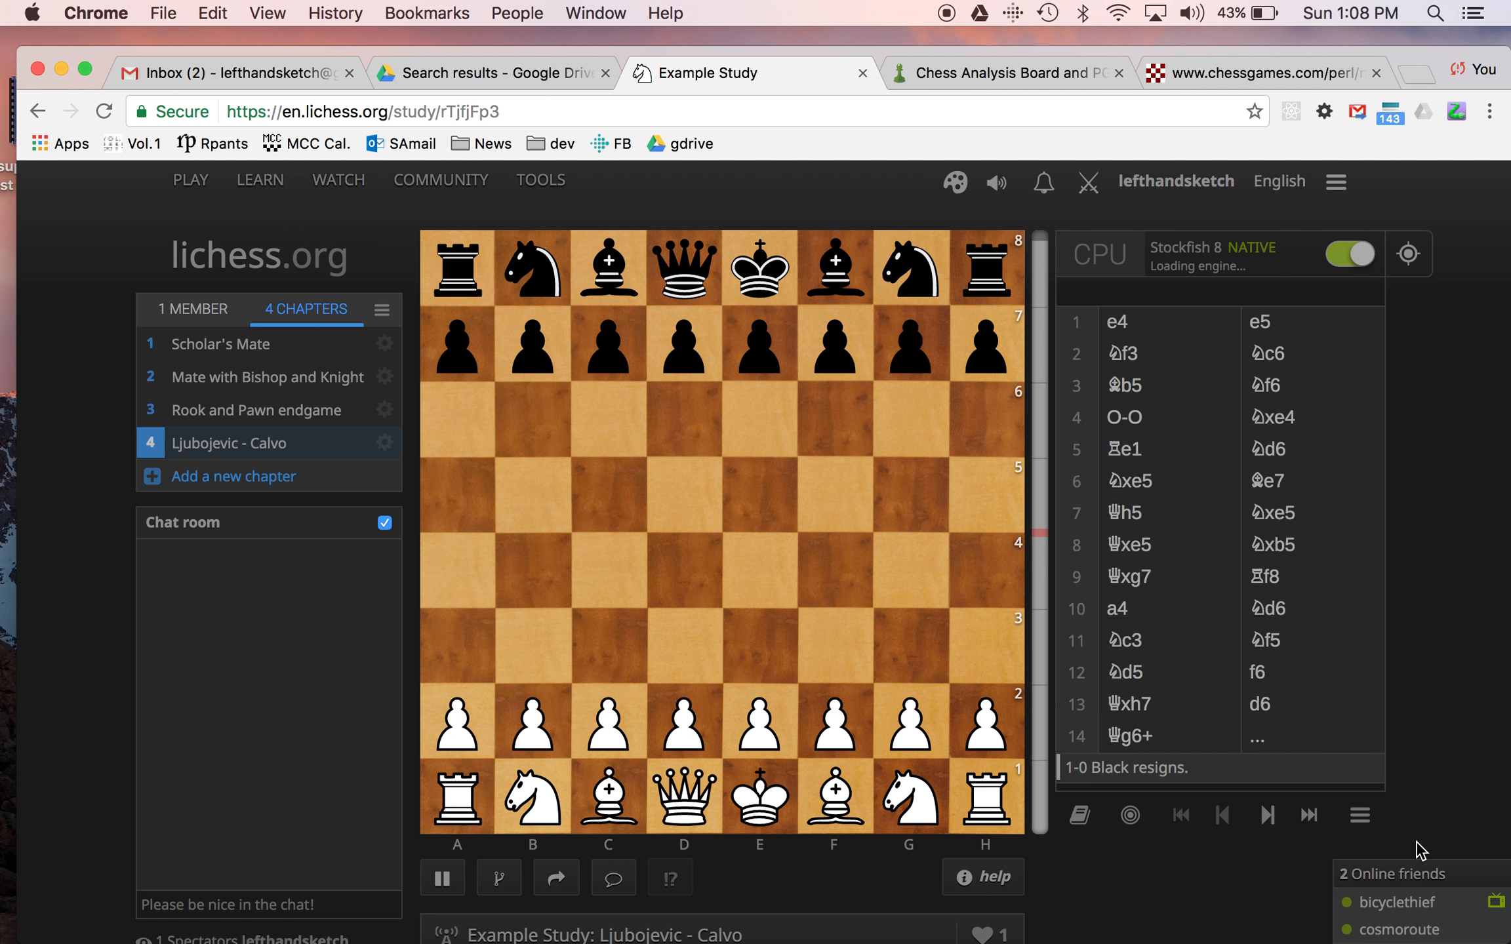
Play forward through the imported game's moves to the final position
key("Right")
key("Right")
key("Right")
key("Right")
key("Right")
key("Right")
key("Right")
key("Right")
key("Right")
key("Right")
key("Right")
key("Right")
key("Right")
key("Right")
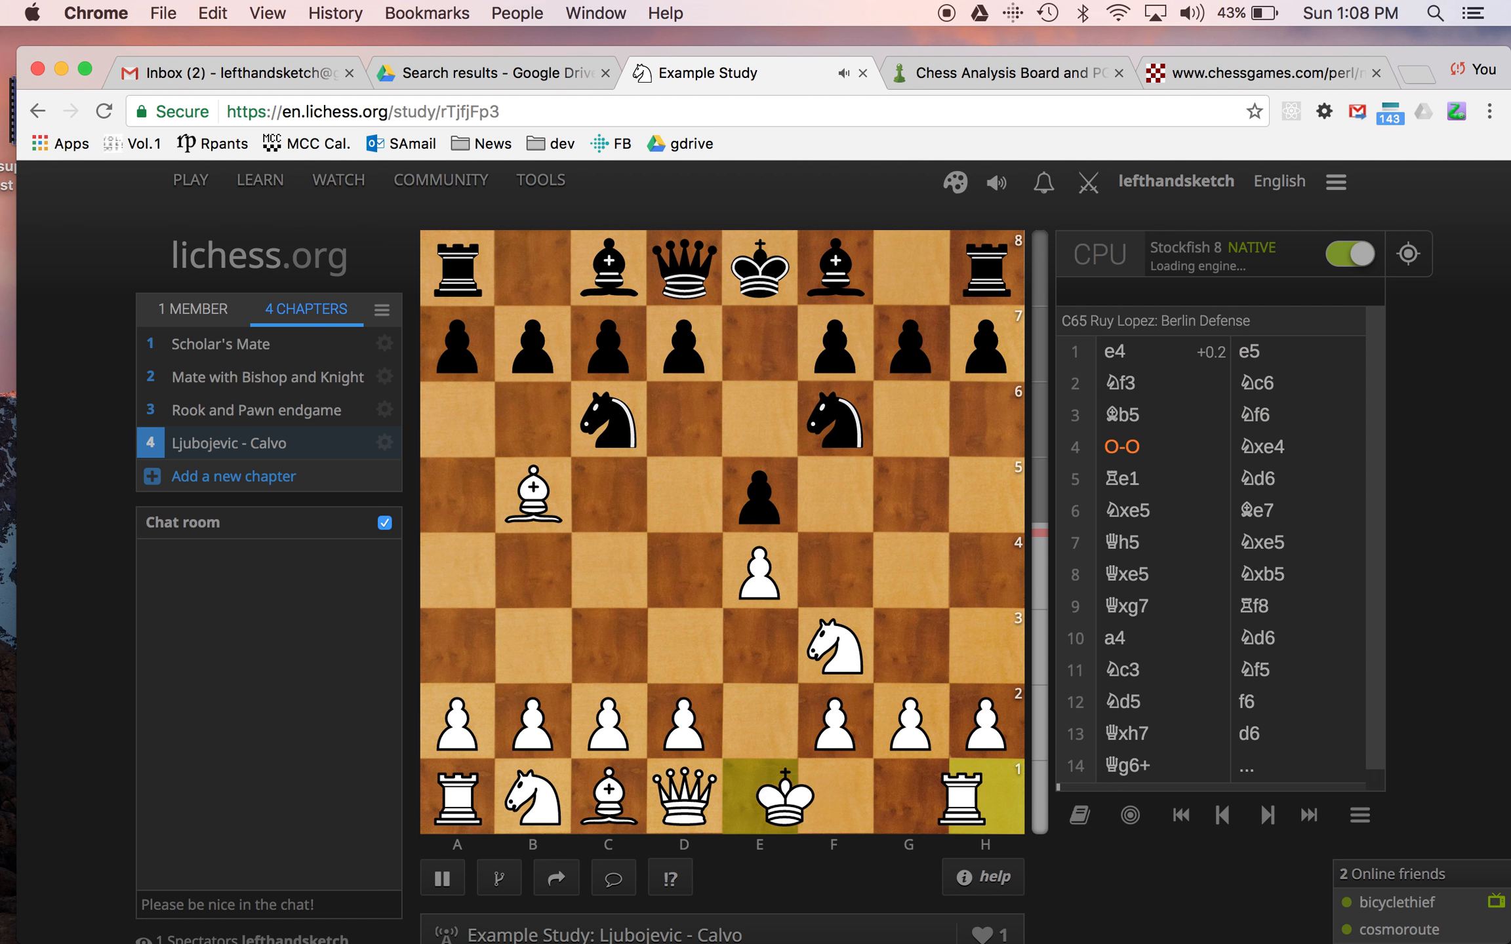
key("Right")
key("Right")
key("Right")
key("Right")
key("Right")
key("Right")
key("Right")
key("Right")
key("Right")
key("Right")
key("Right")
key("Right")
key("Right")
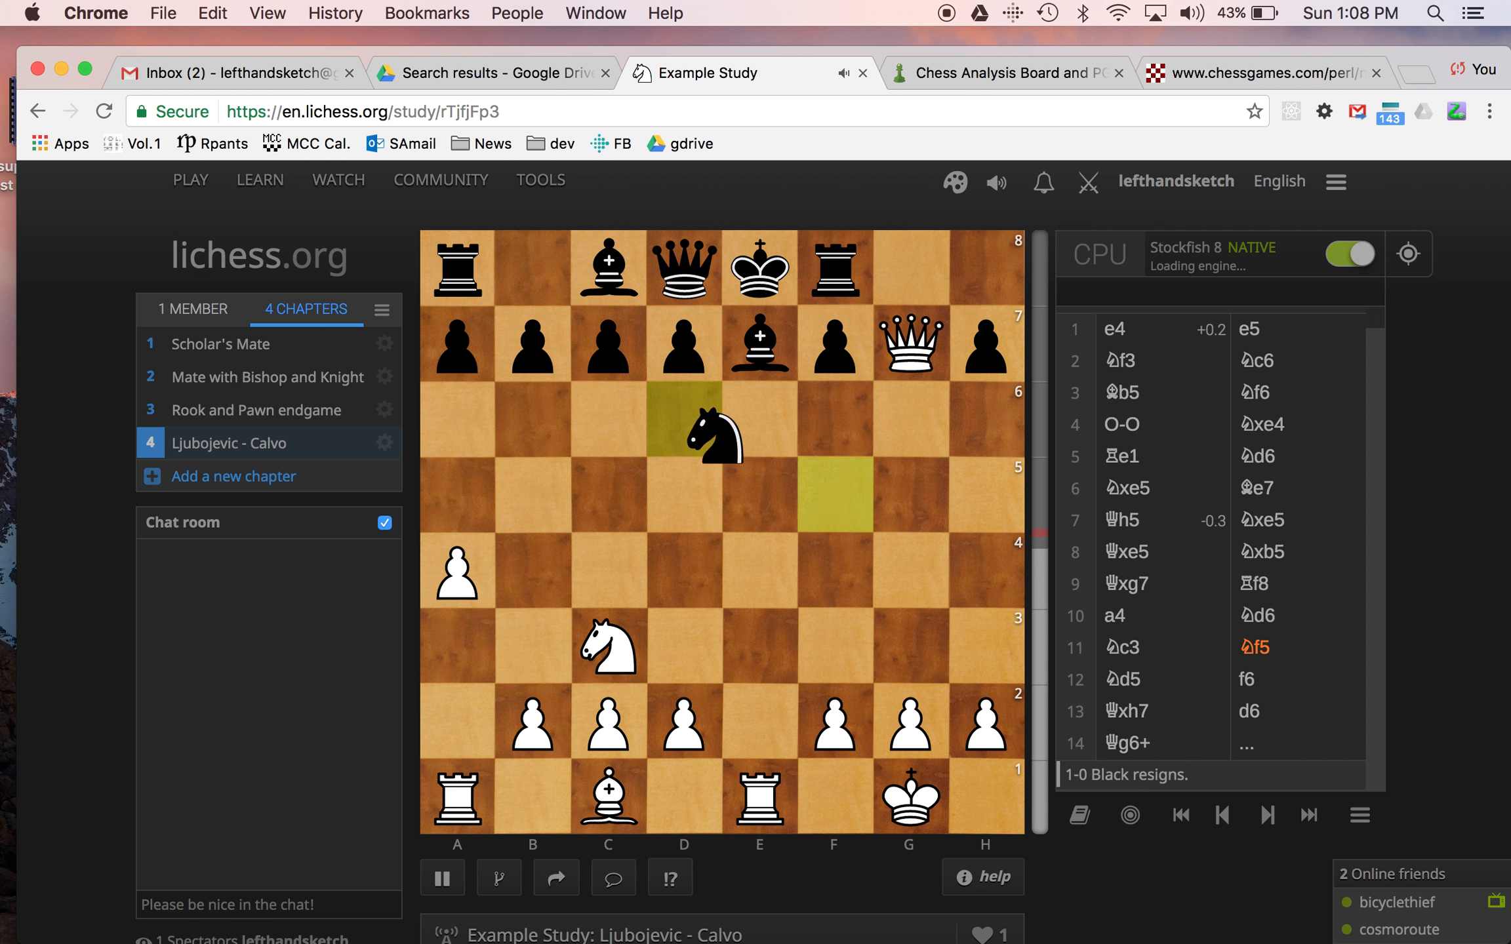
Step back through the game to Black's first move e5, and view the game details below the board
key("Left")
key("Left")
key("Left")
key("Left")
key("Left")
key("Left")
key("Left")
key("Left")
key("Left")
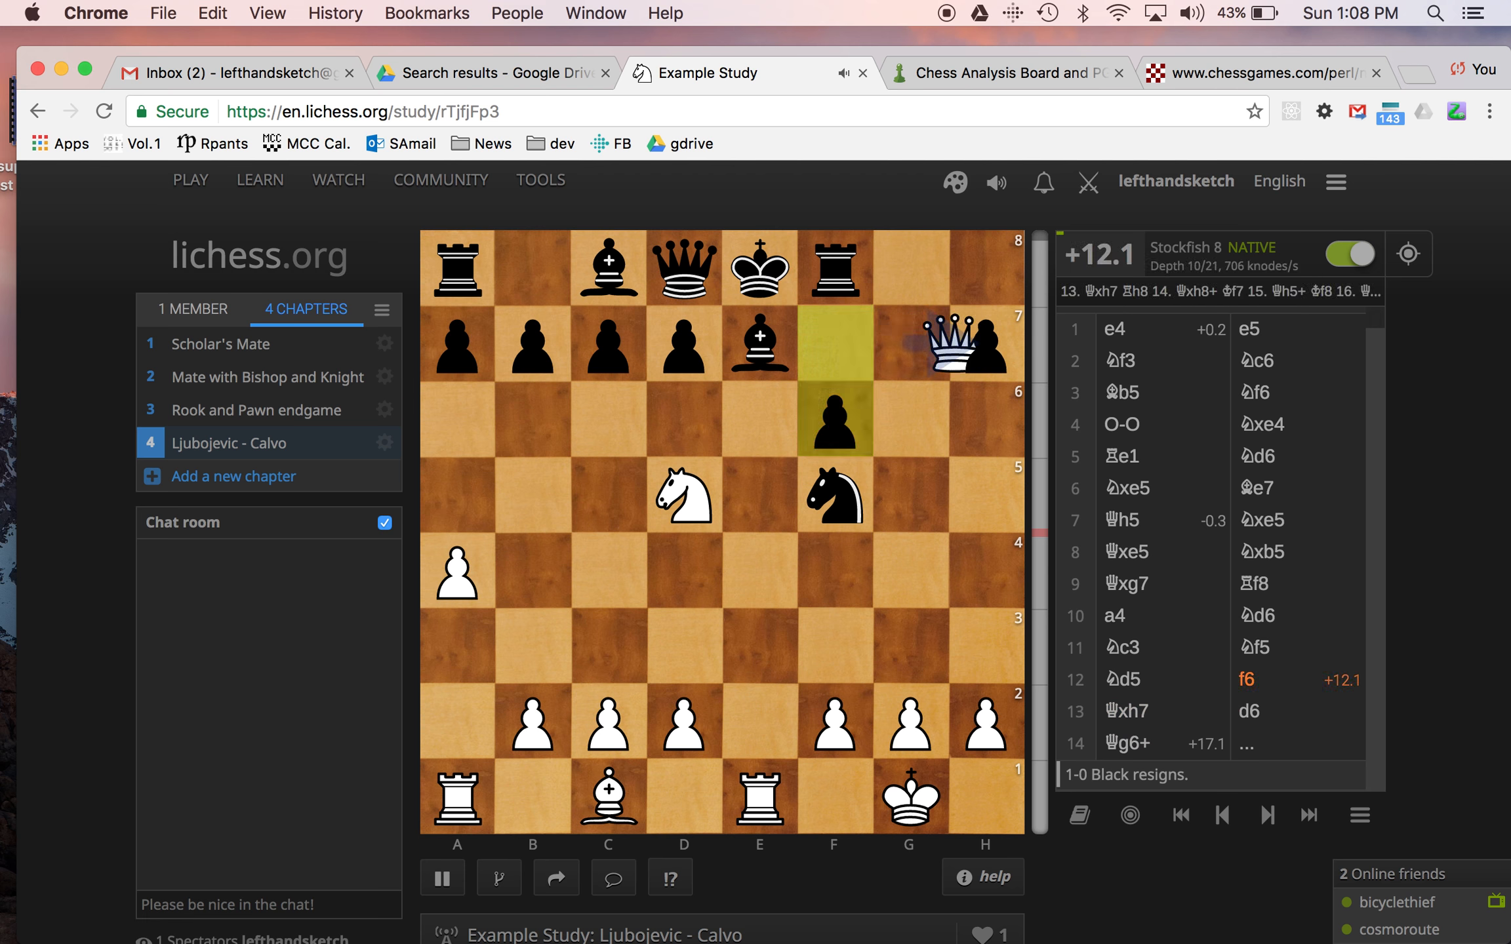
key("Left")
key("Left")
key("Left")
key("Left")
key("Left")
key("Left")
key("Left")
key("Left")
key("Left")
key("Left")
key("Left")
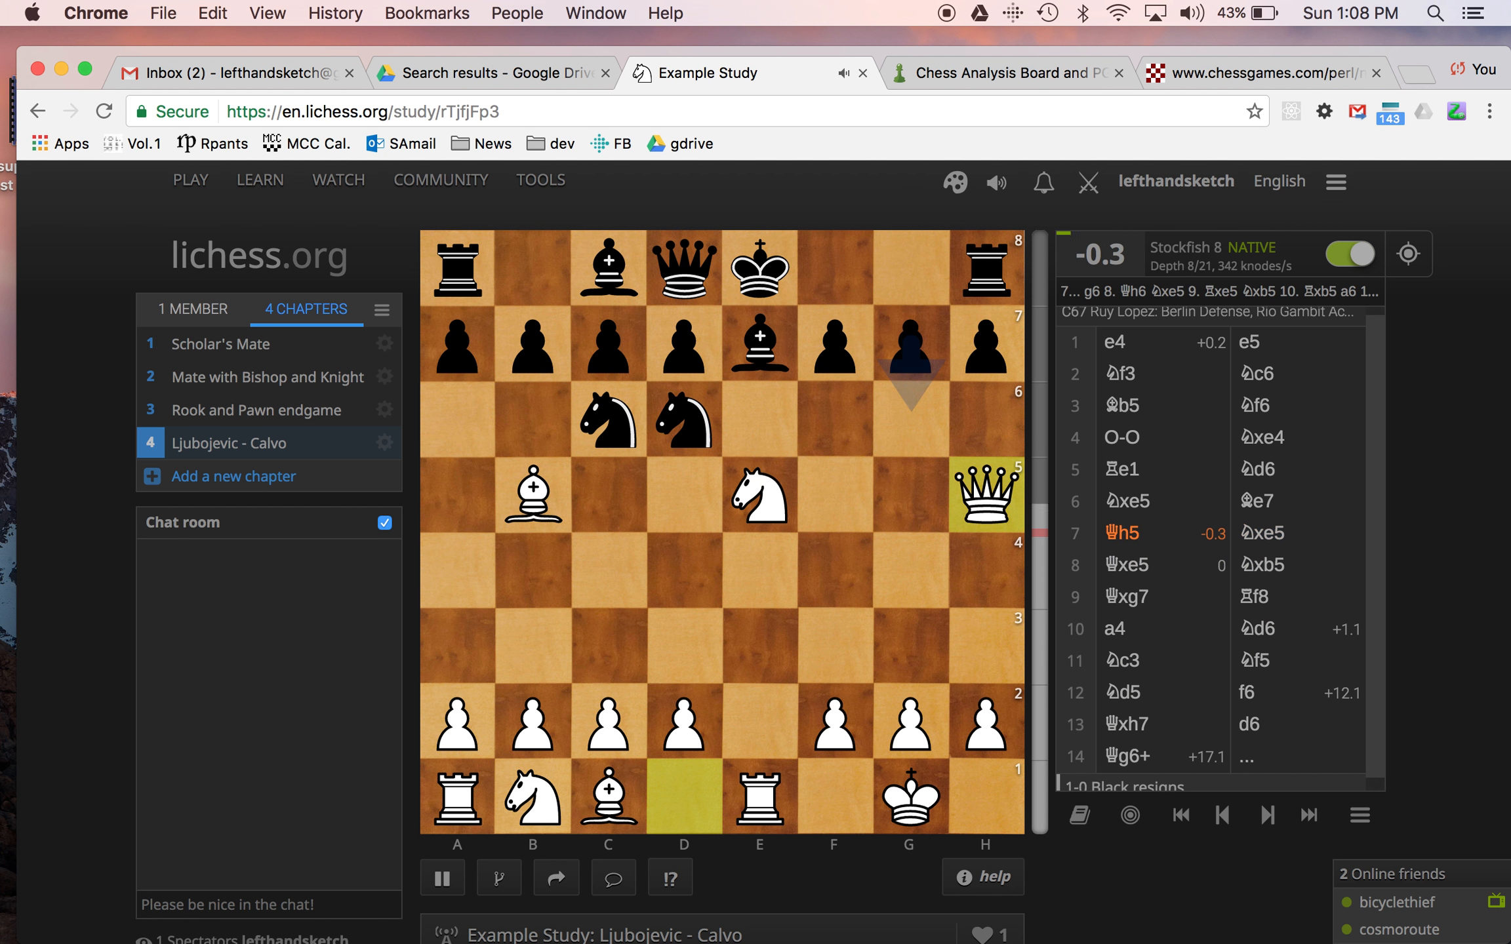
key("Left")
key("Left")
key("Left")
key("Left")
key("Left")
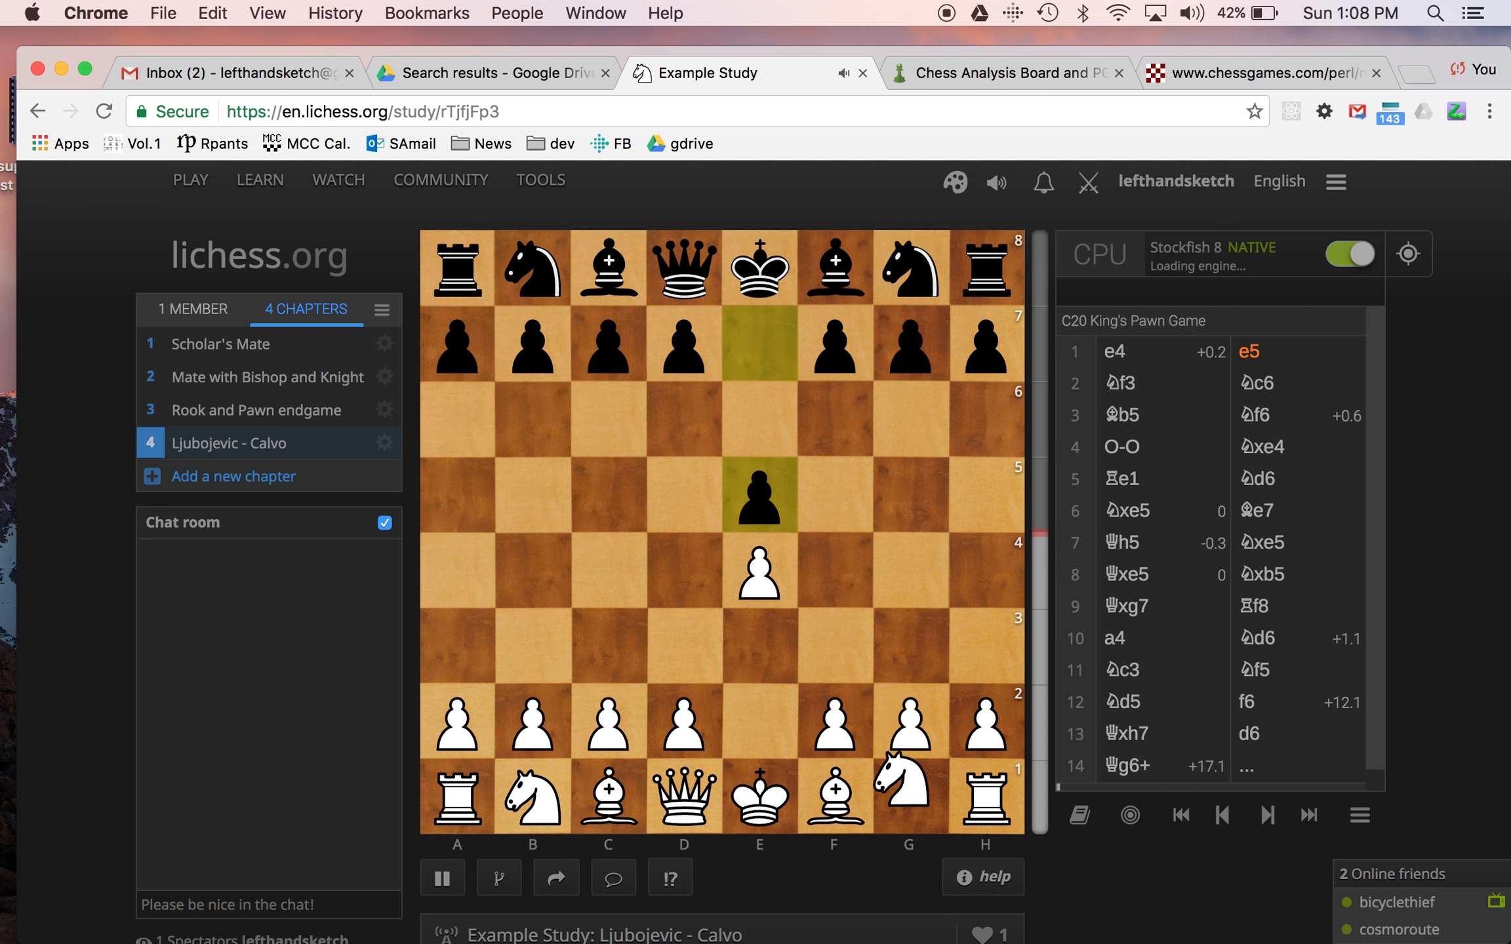
scroll(1450, 626, "down", 3)
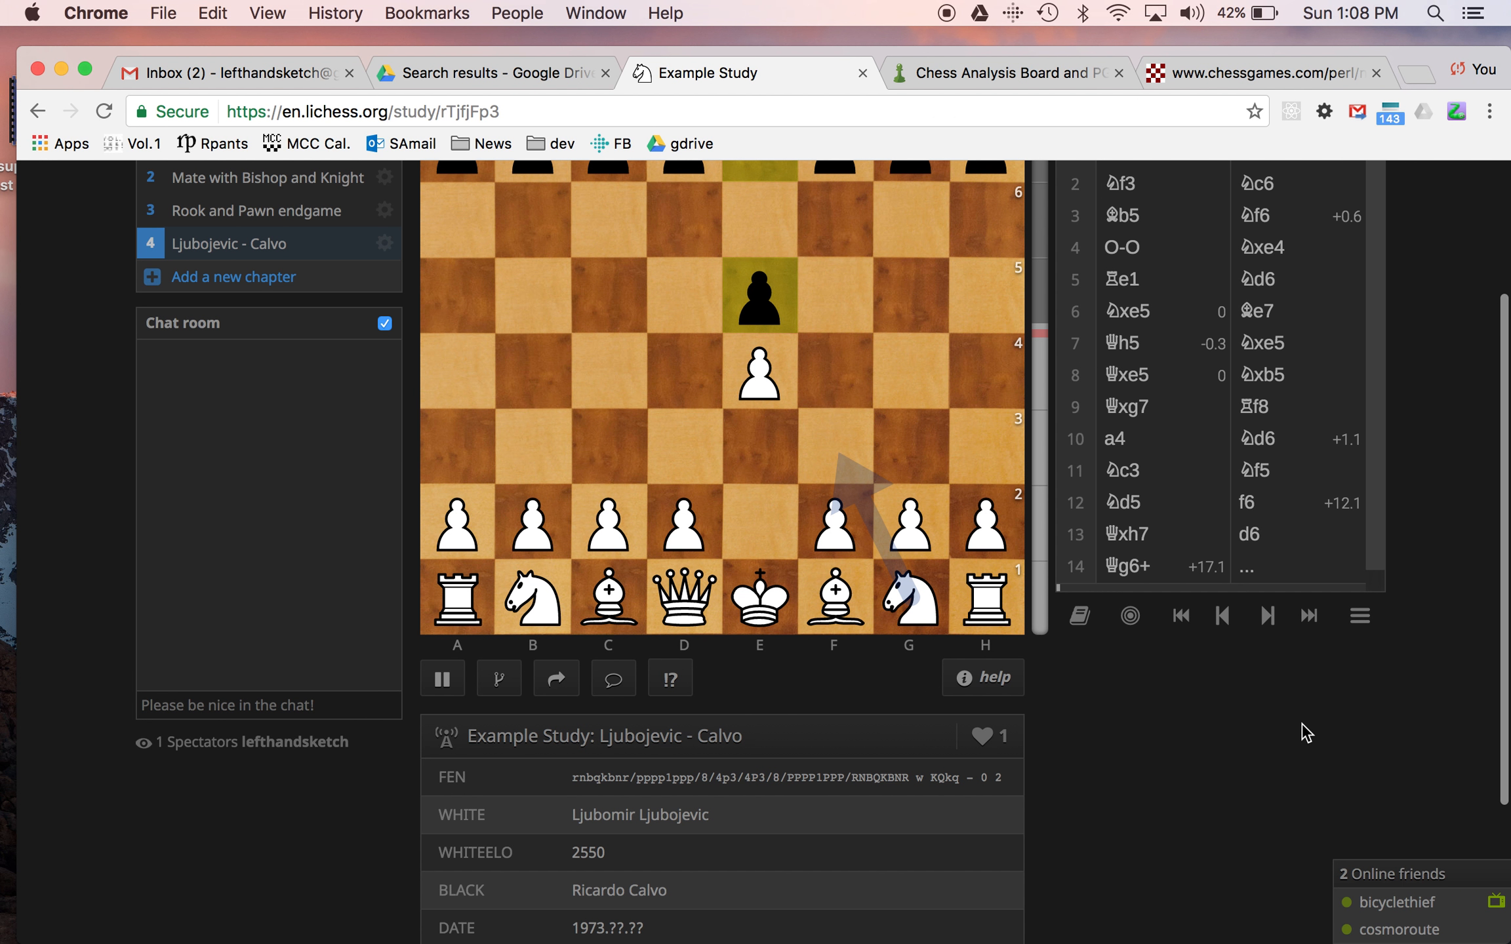
scroll(1410, 631, "up", 3)
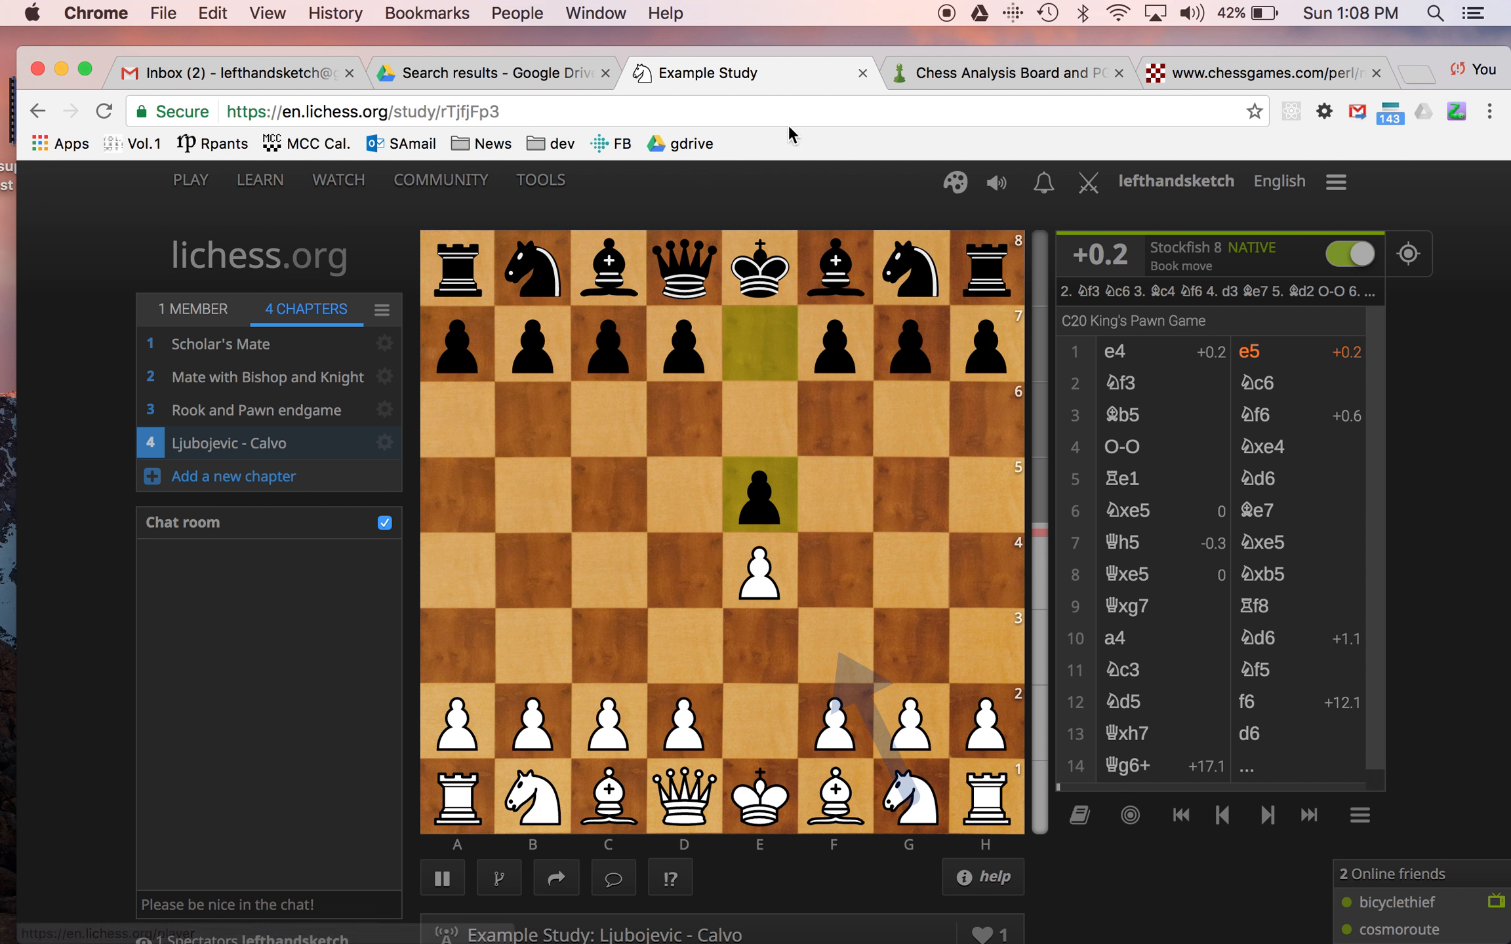
Invite the second suggested online friend to the study and make that member a contributor
mouse_move(279, 185)
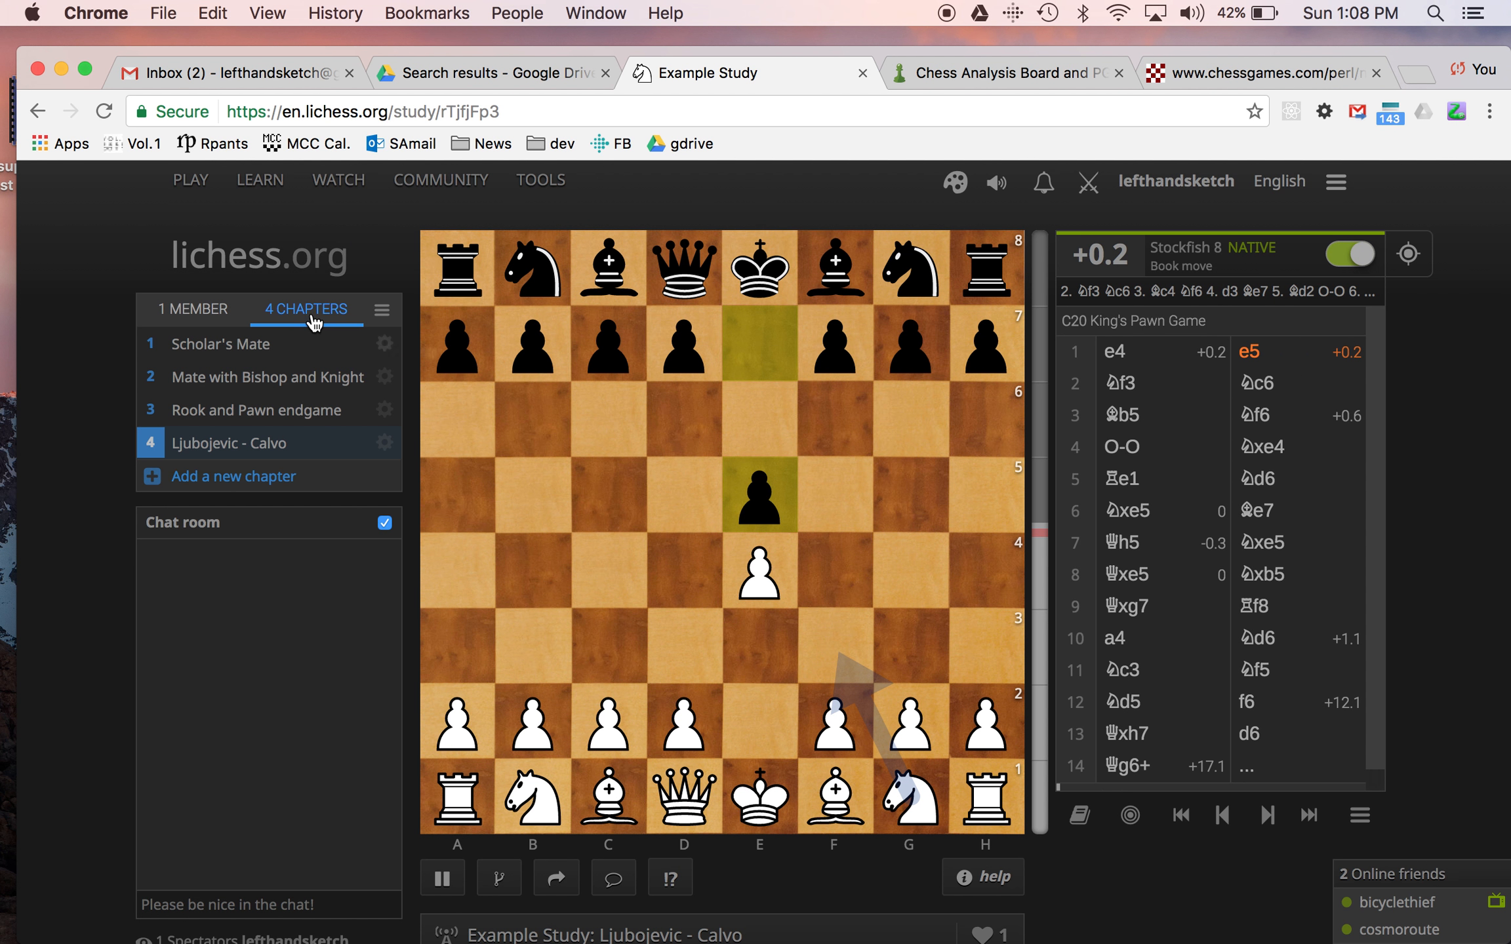
left_click(204, 316)
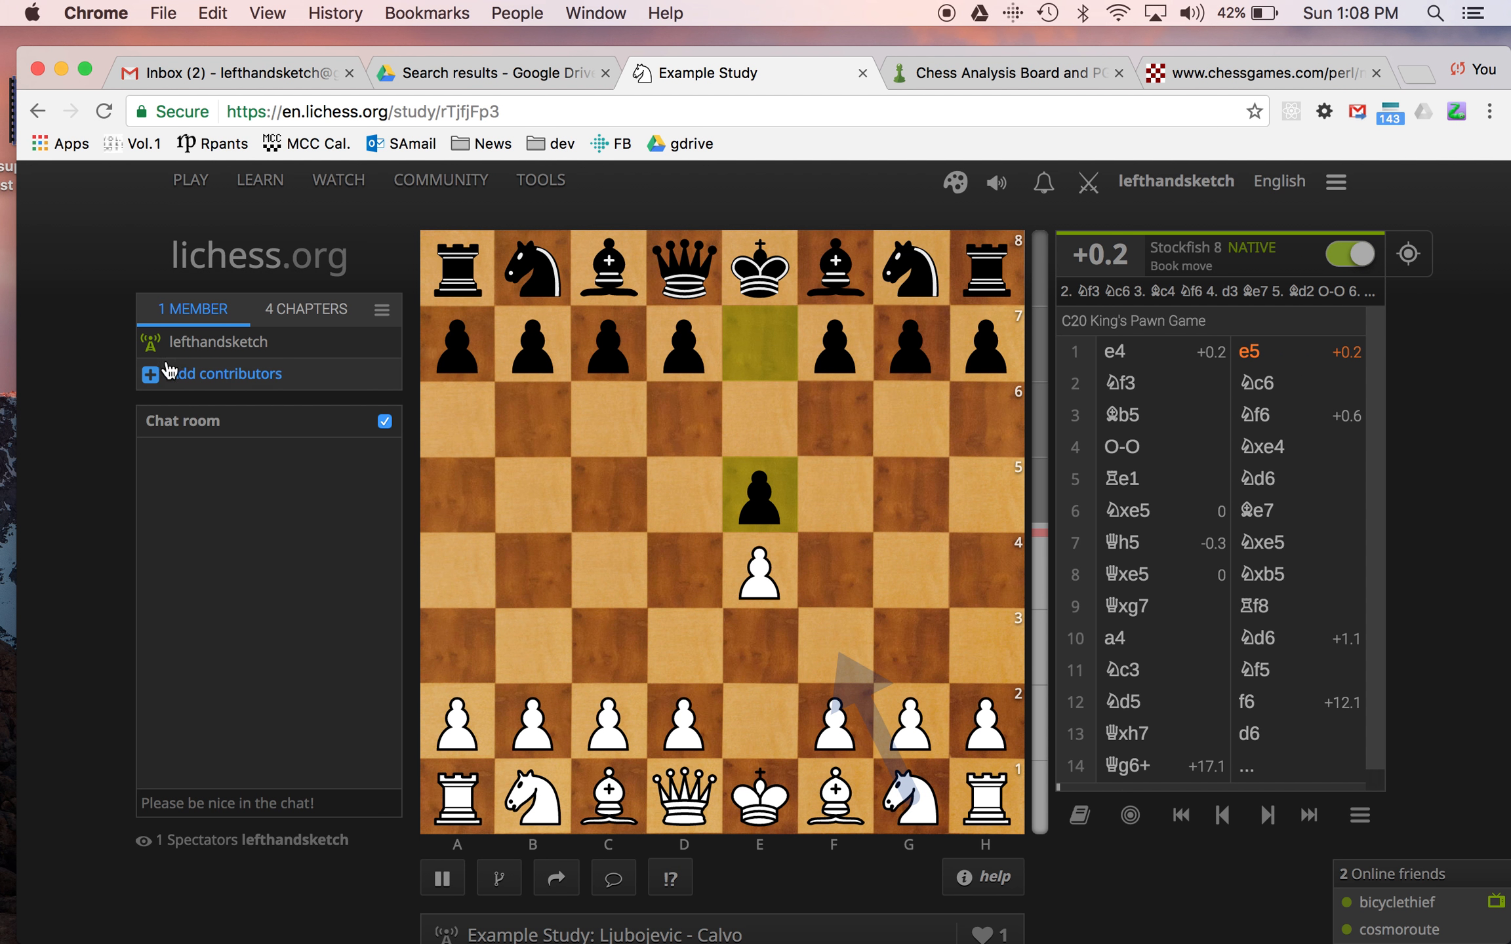
left_click(151, 379)
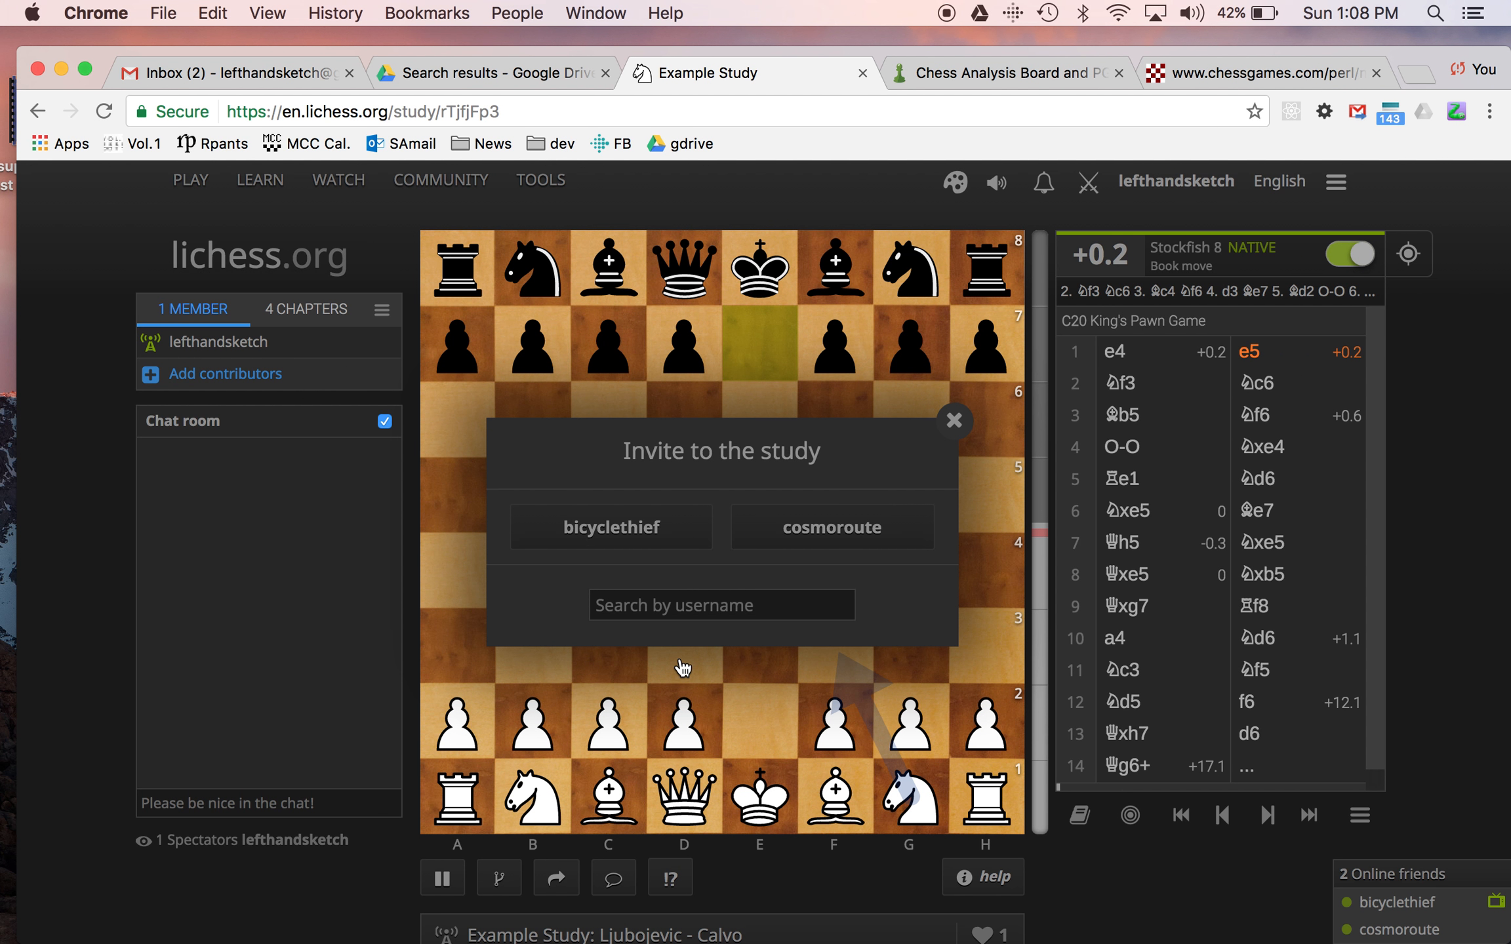
left_click(854, 531)
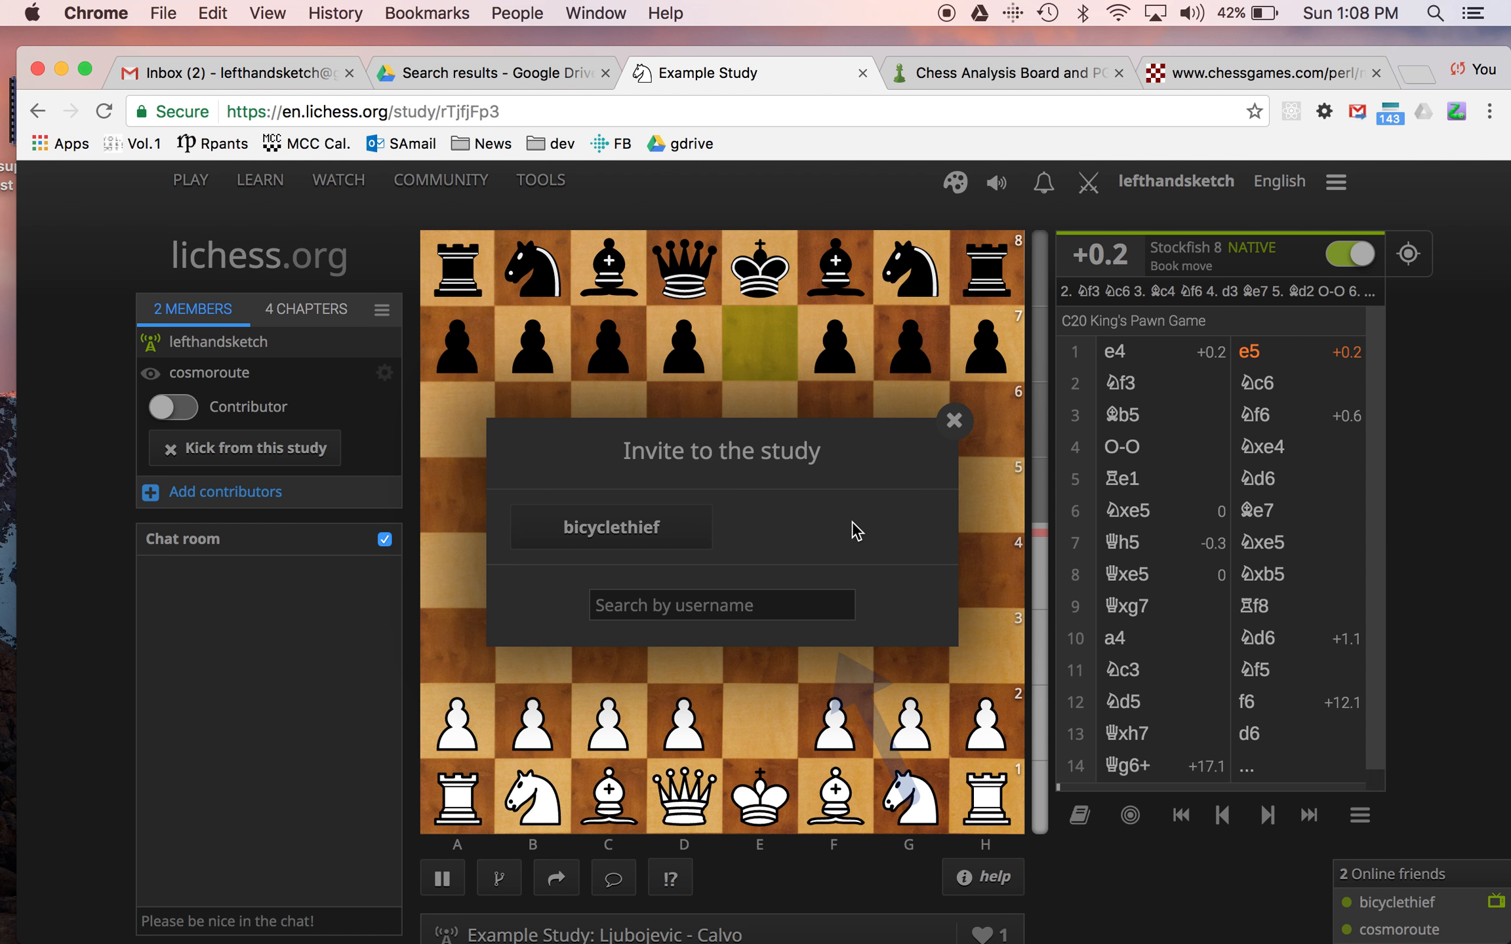
left_click(954, 421)
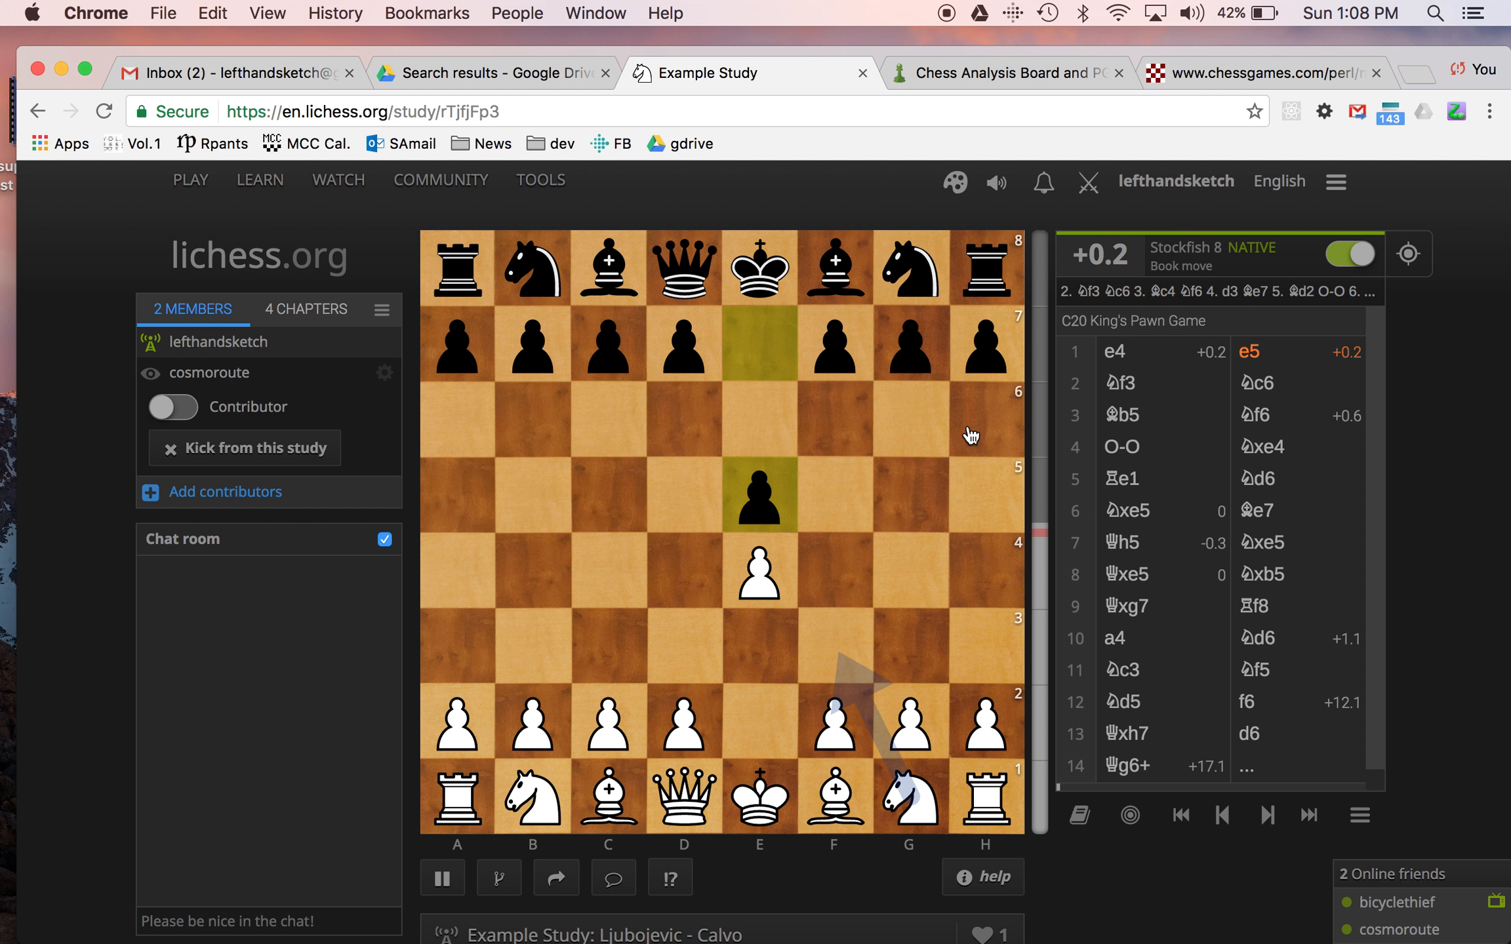
left_click(164, 410)
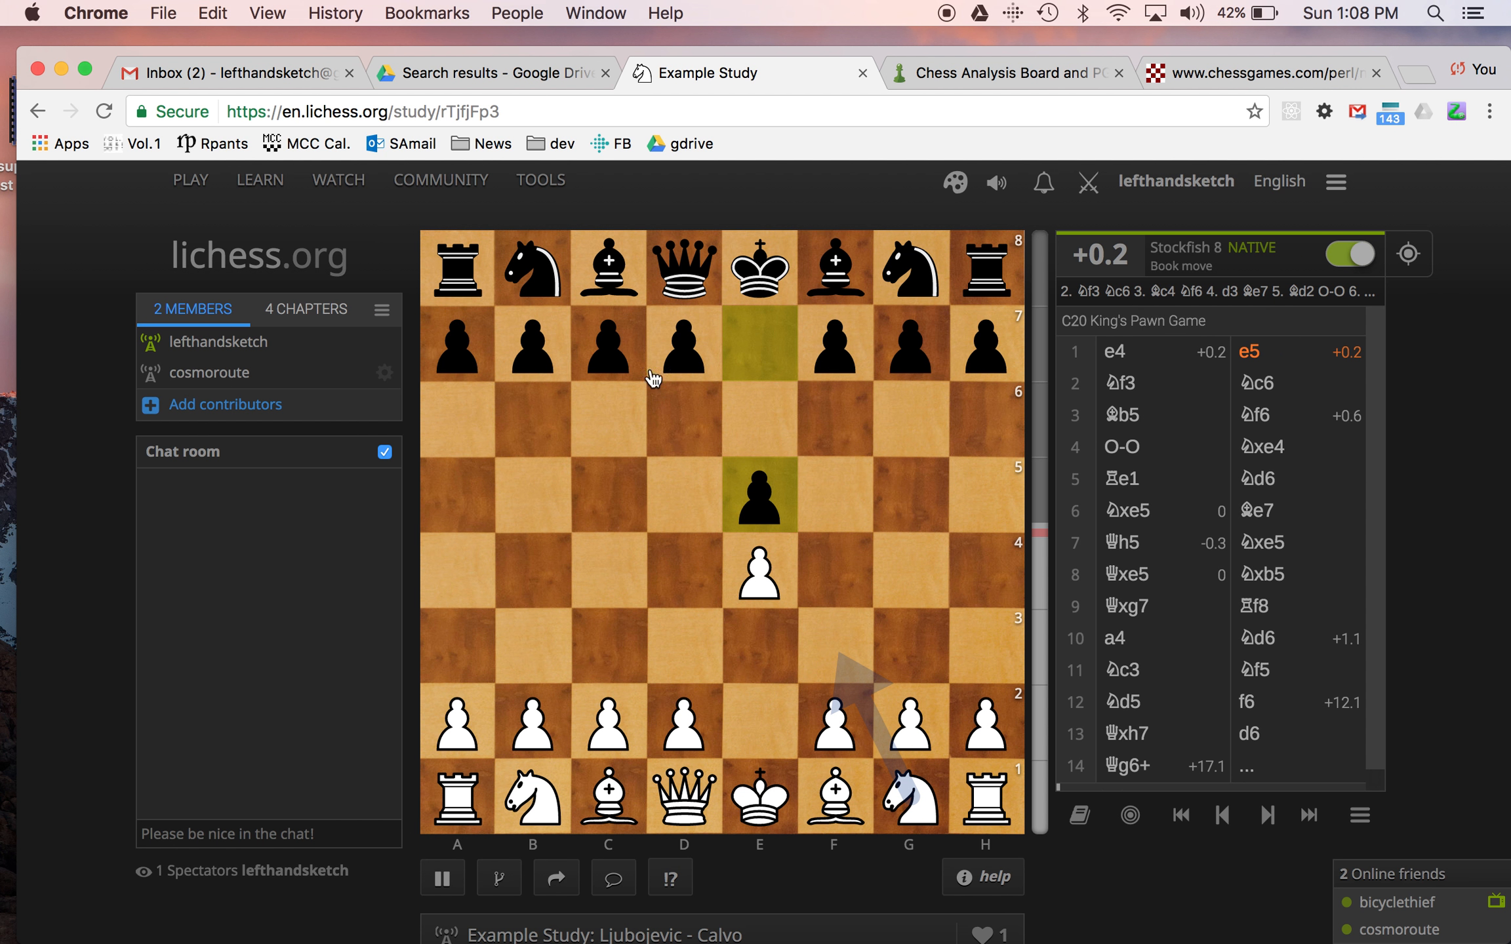
Review the study's visibility, cloning, computer analysis and opening explorer settings, leaving them as they are
left_click(382, 313)
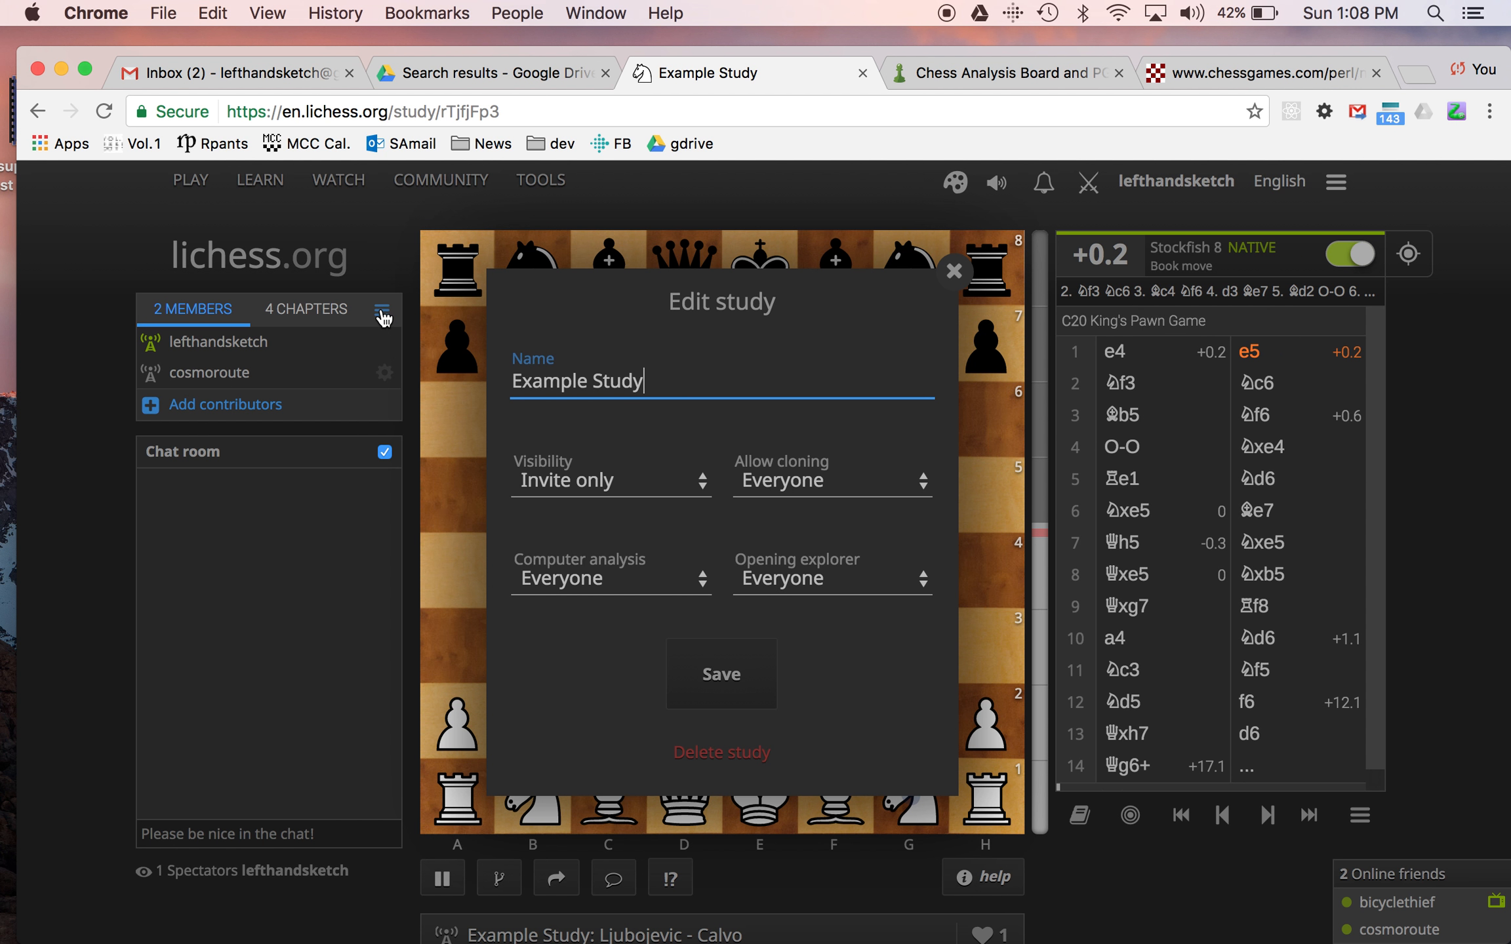
left_click(954, 270)
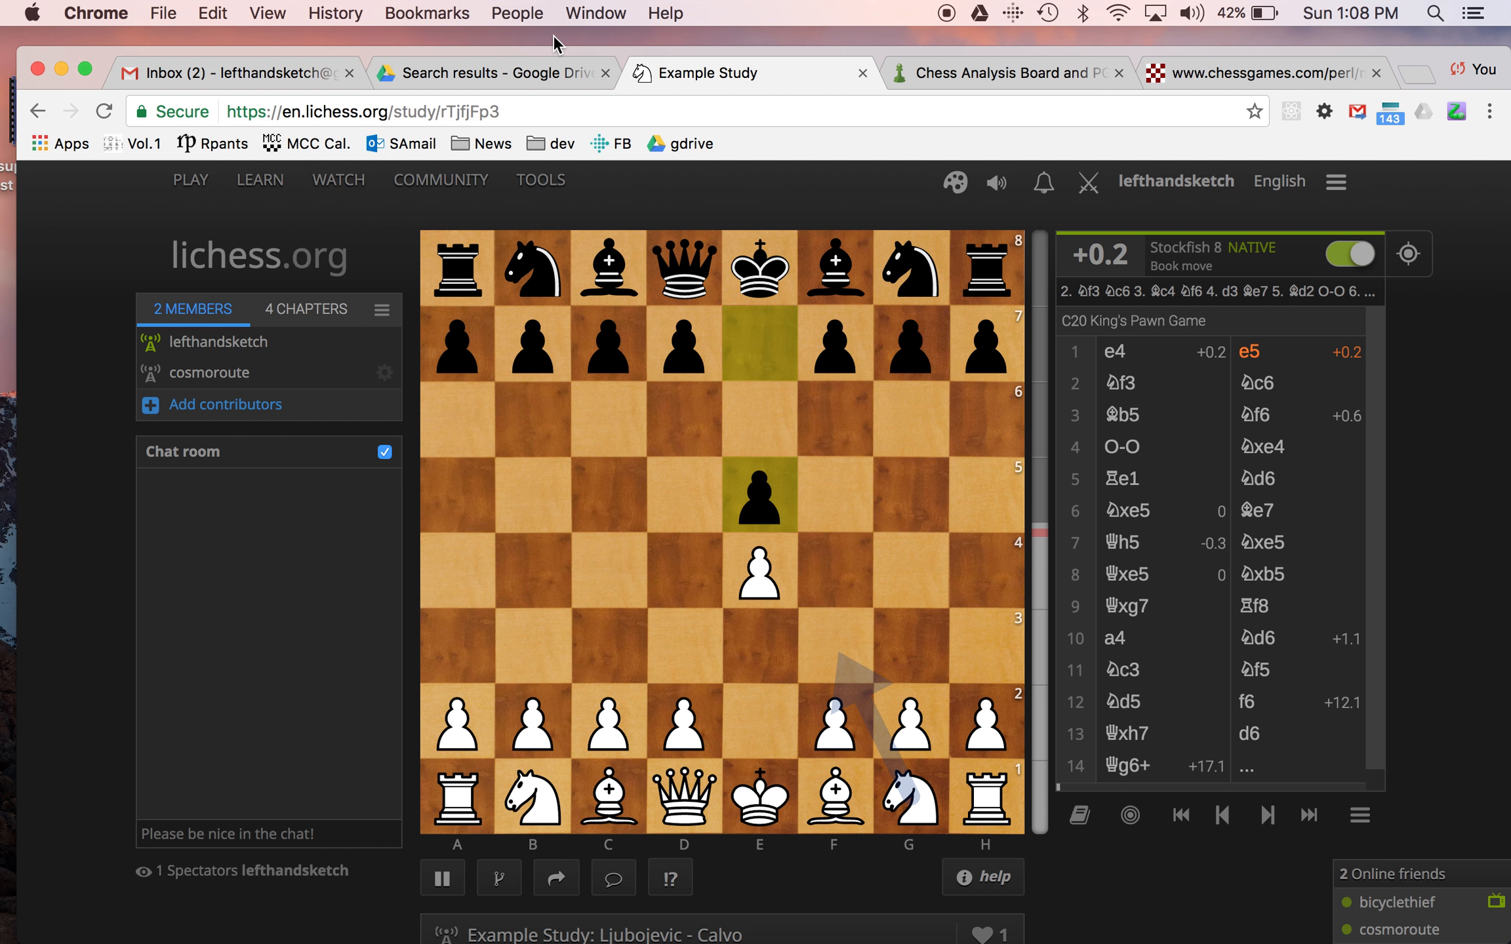
Switch to QuickTime Player, quit it, and name the unsaved screen recording "lichess screencap" for saving on the Desktop
mouse_move(437, 941)
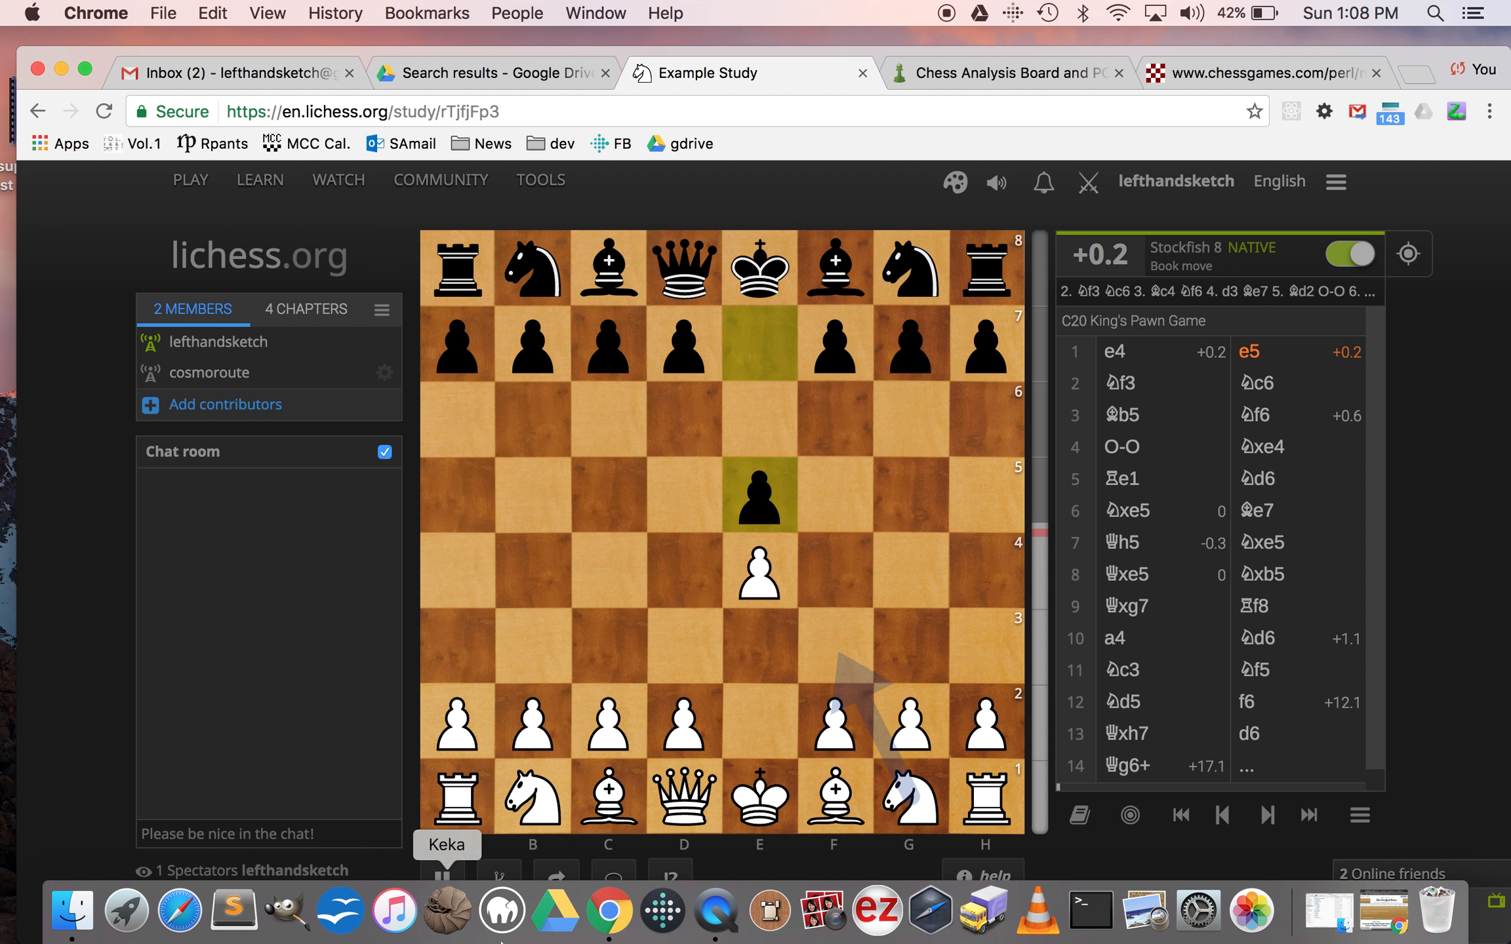
left_click(698, 940)
left_click(134, 13)
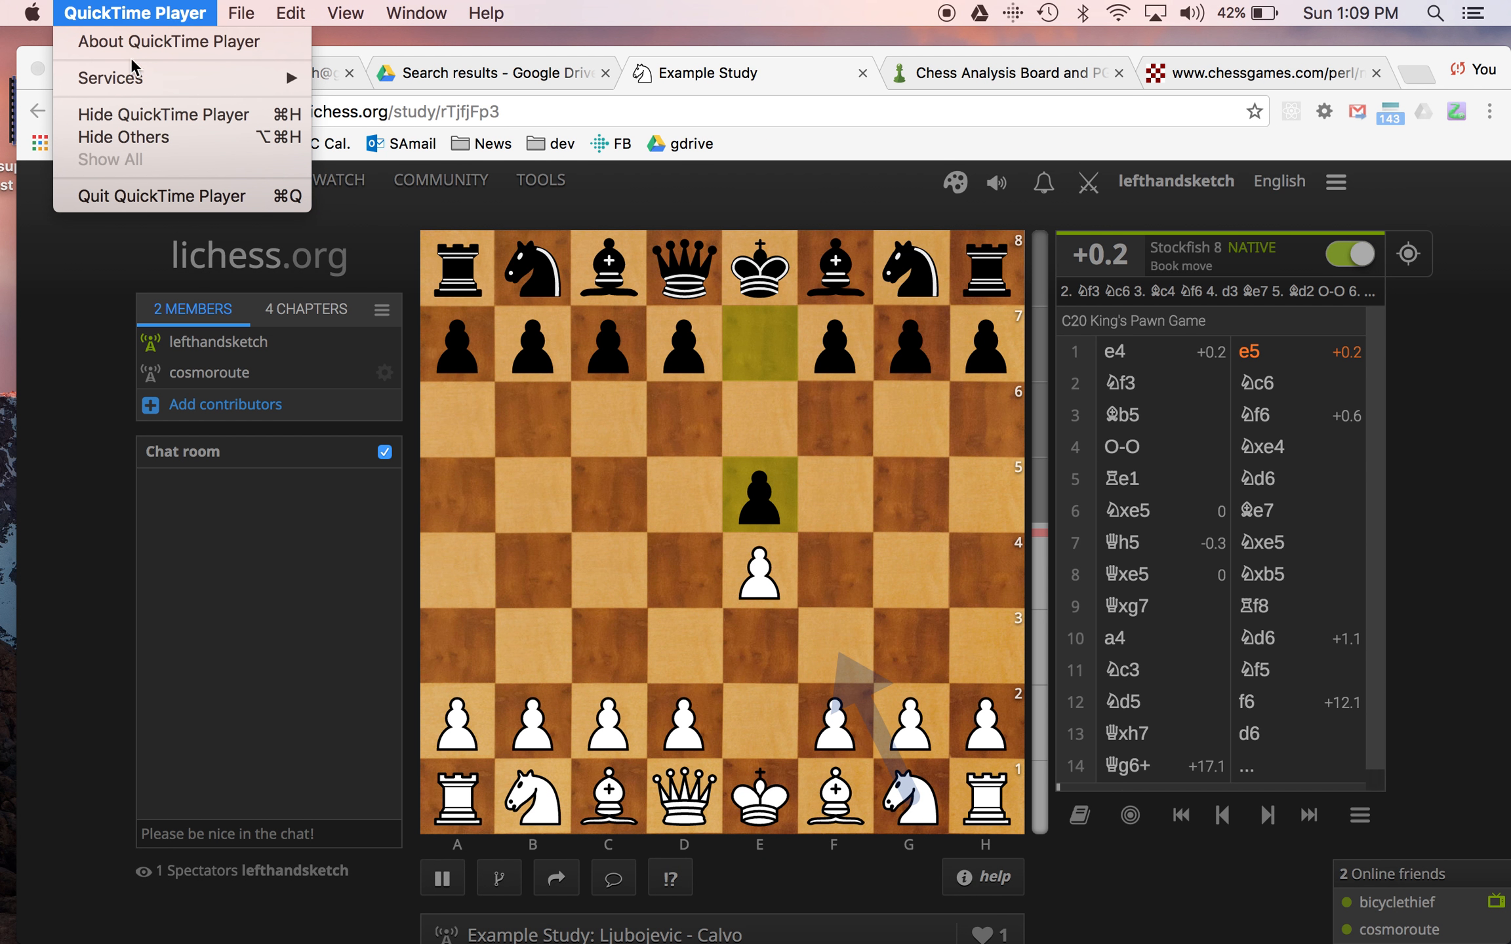
left_click(159, 197)
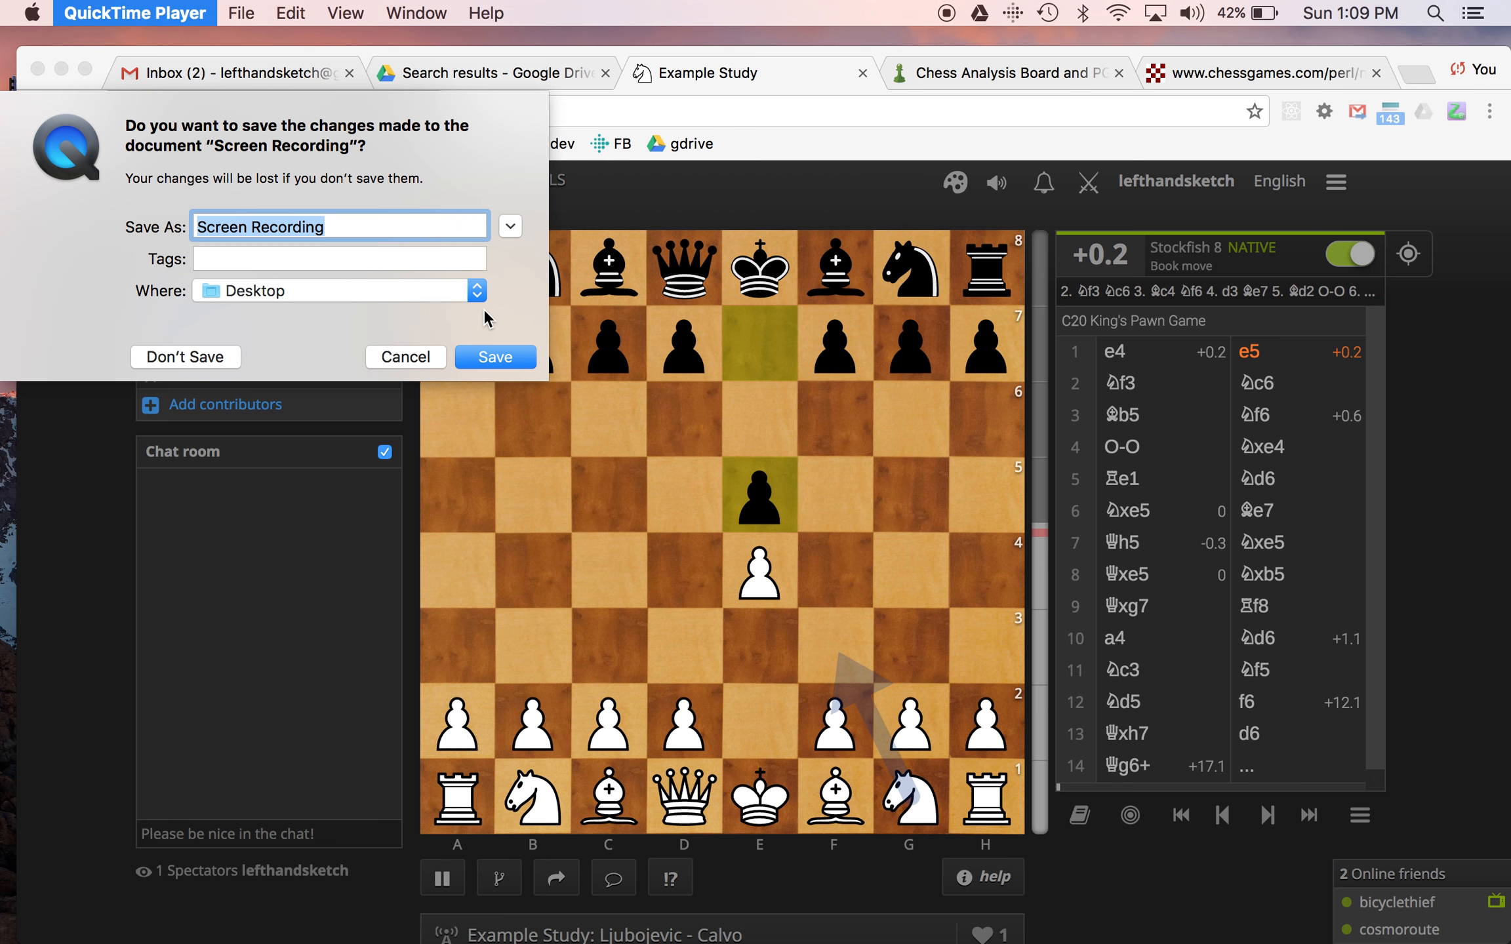
type("lic")
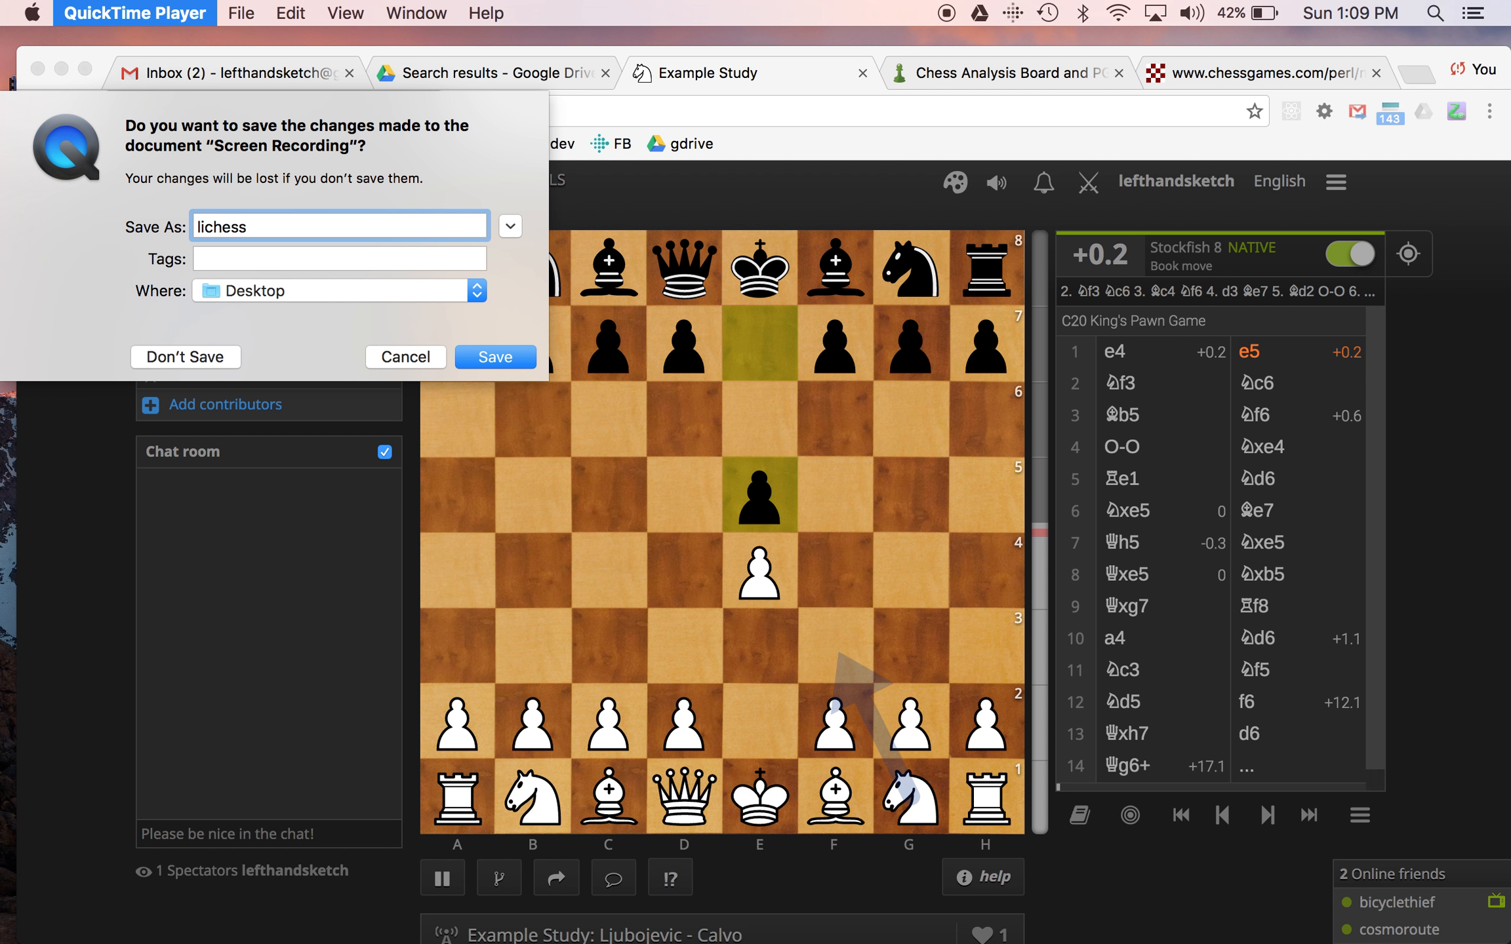
type("hess screencap")
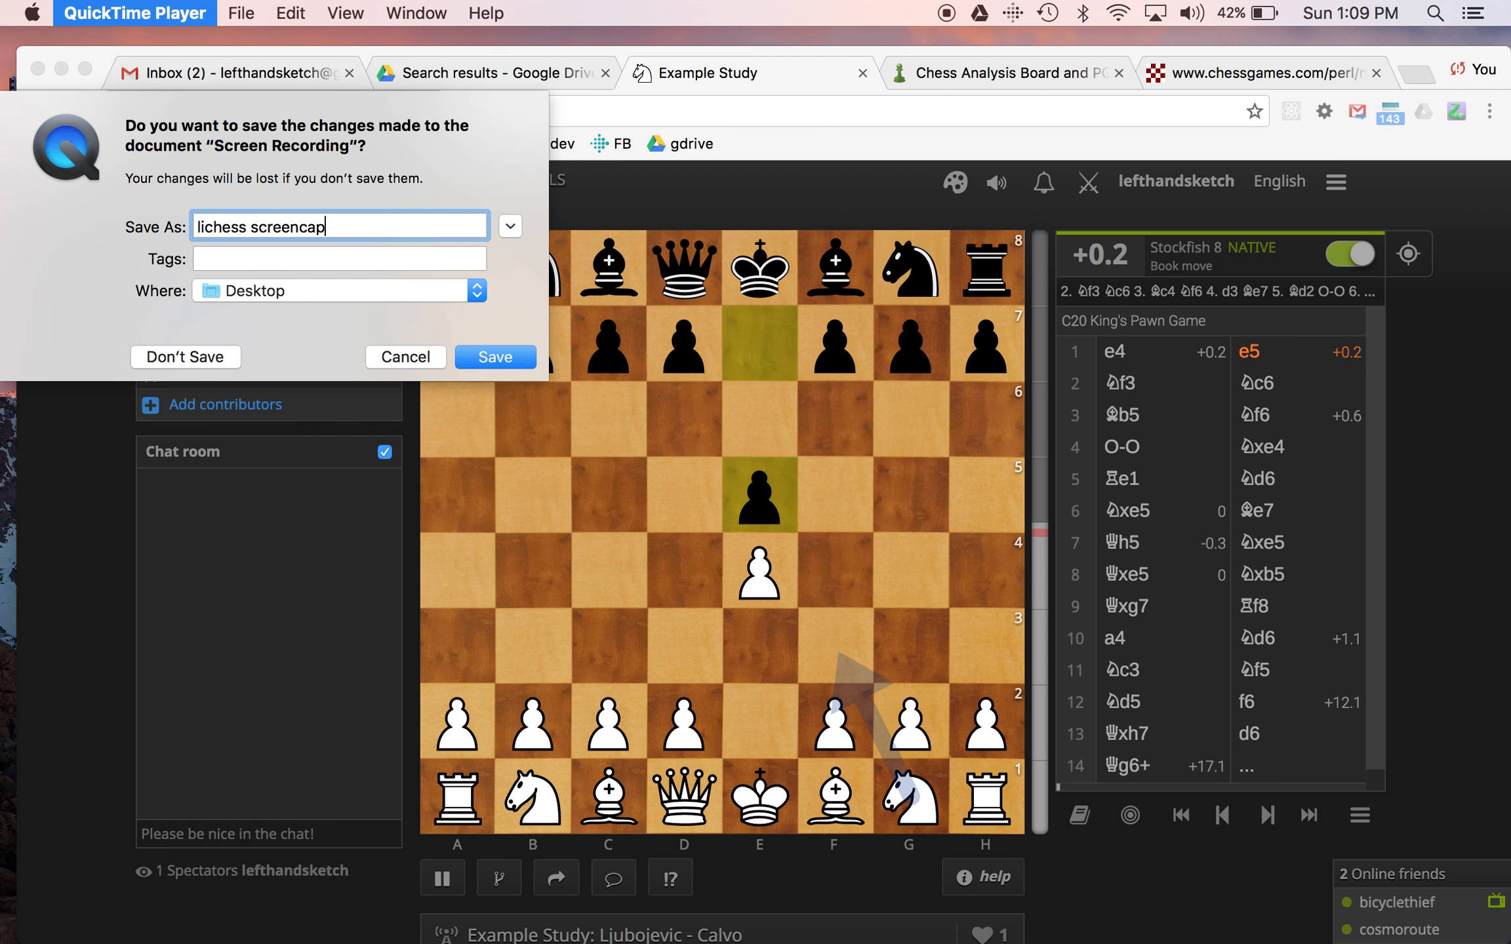